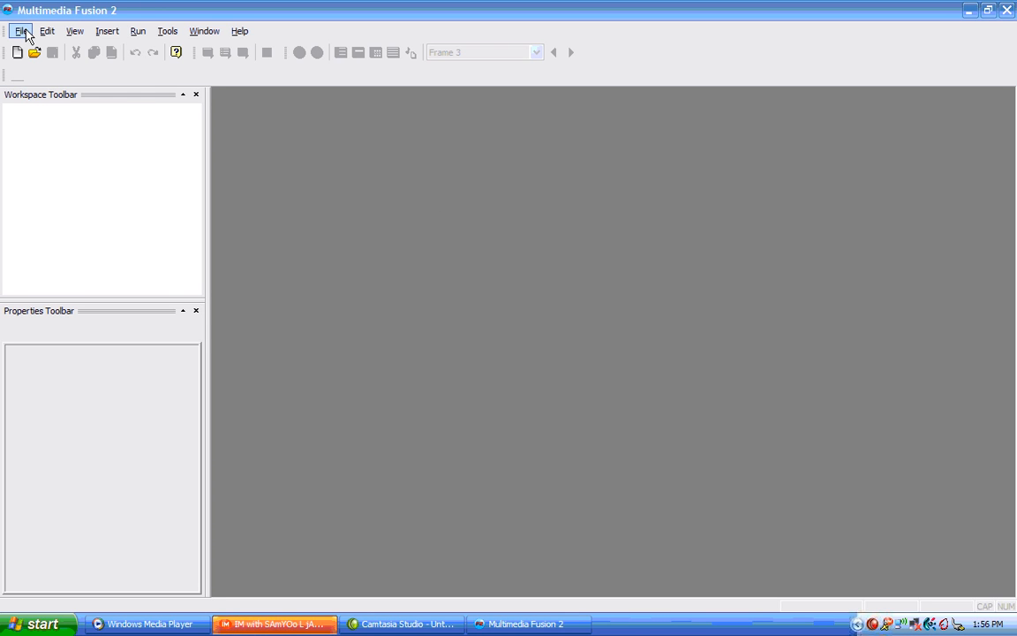
- Create four new blank applications in the workspace
{"action": "left_click", "coordinate": [23, 31]}
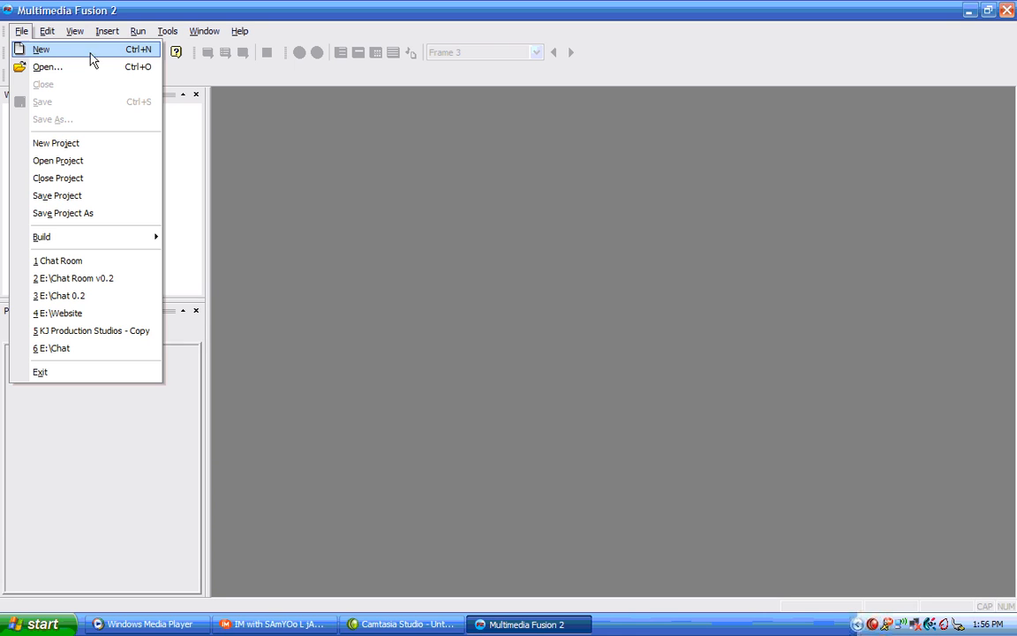
{"action": "left_click", "coordinate": [115, 4]}
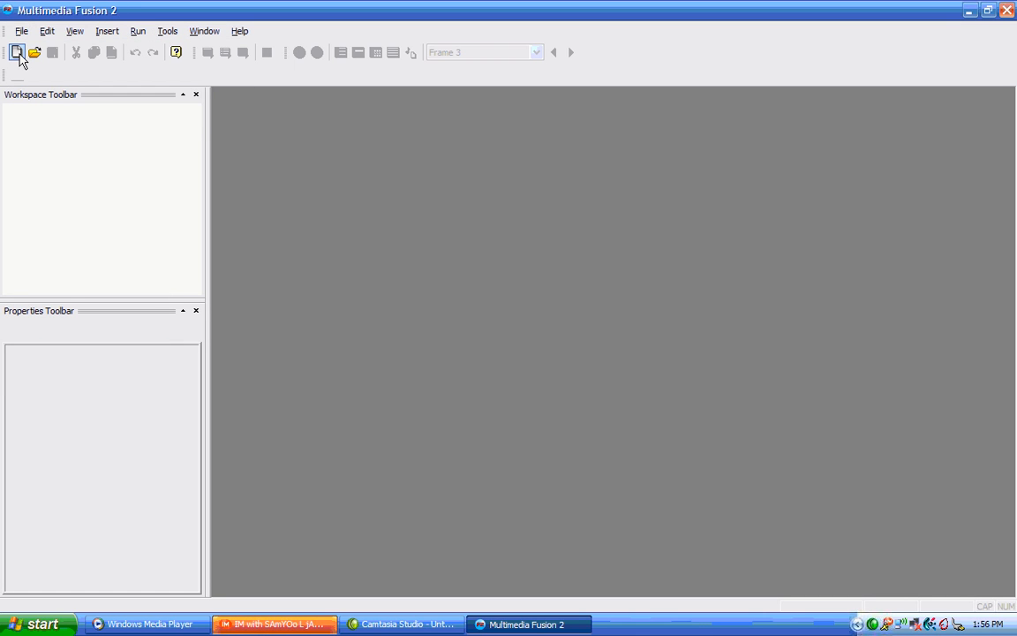
{"action": "left_click", "coordinate": [21, 56]}
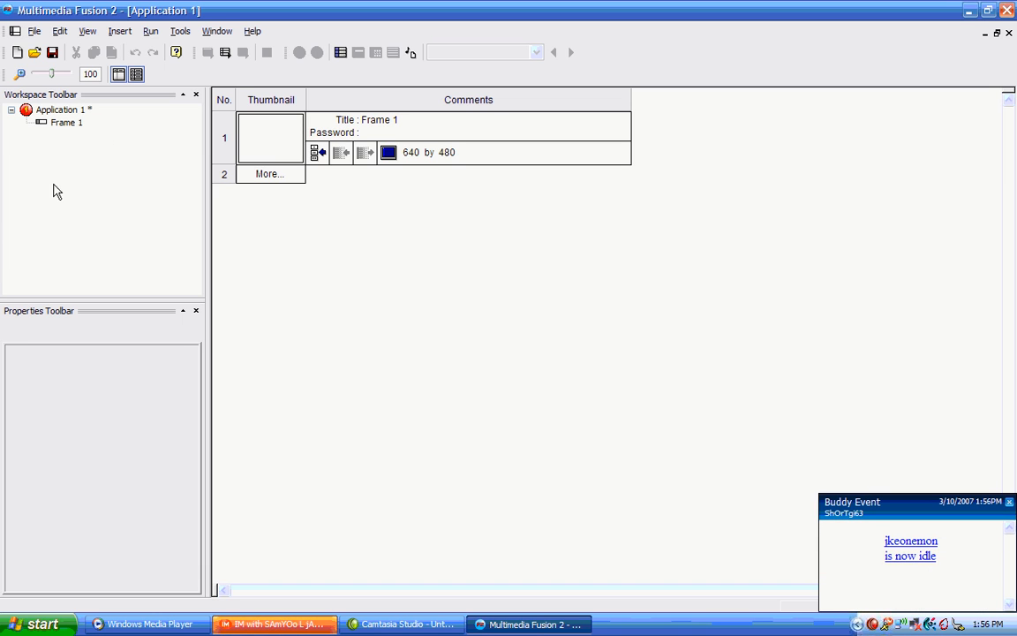
{"action": "left_click", "coordinate": [17, 52]}
{"action": "left_click", "coordinate": [16, 52]}
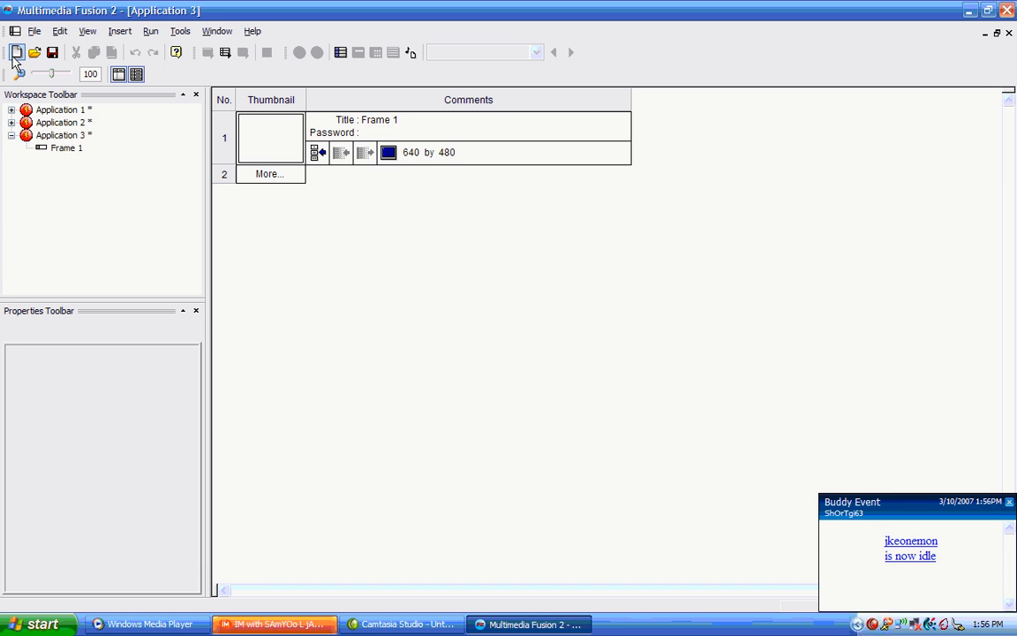
{"action": "left_click", "coordinate": [17, 52]}
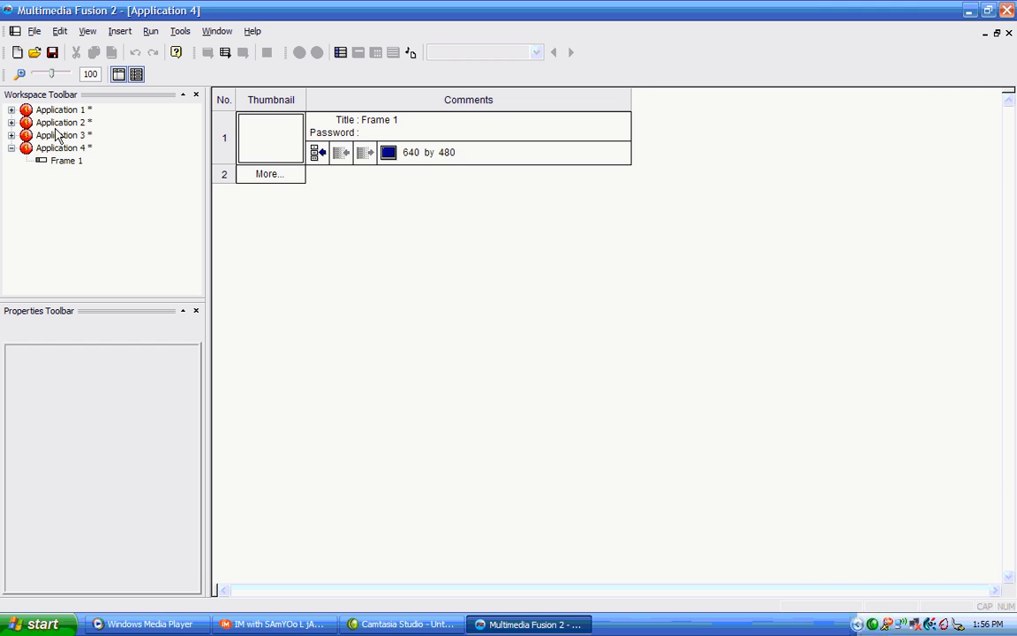
- Expand the collapsed applications in the workspace tree to list the frames they contain
{"action": "left_click", "coordinate": [10, 122]}
{"action": "left_click", "coordinate": [10, 148]}
{"action": "left_click", "coordinate": [11, 109]}
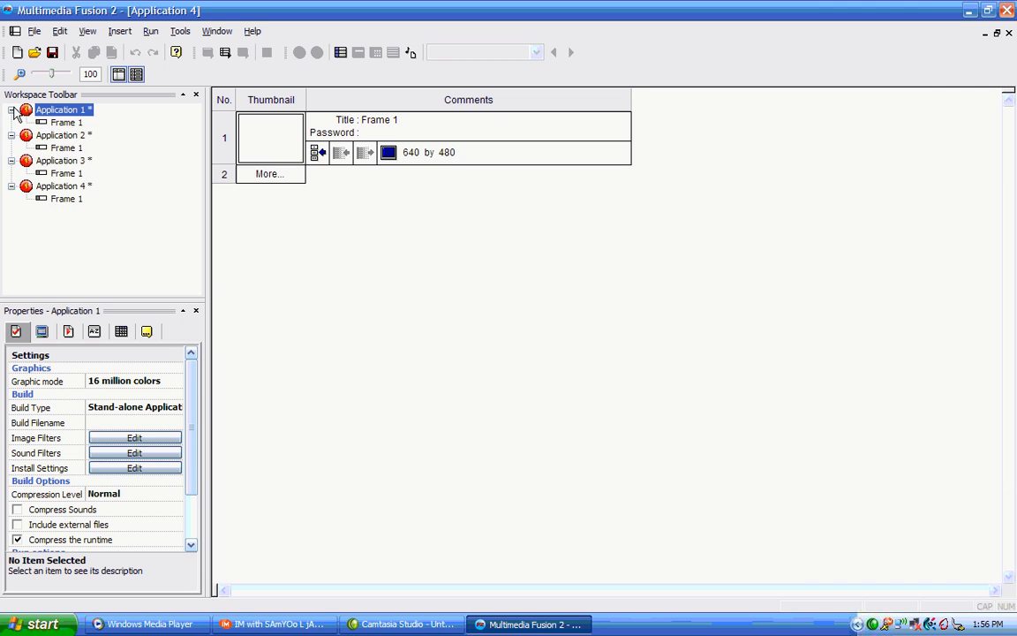
- Add a new folder under Frame 1 of Application 1, keeping its default name
{"action": "left_click", "coordinate": [62, 122]}
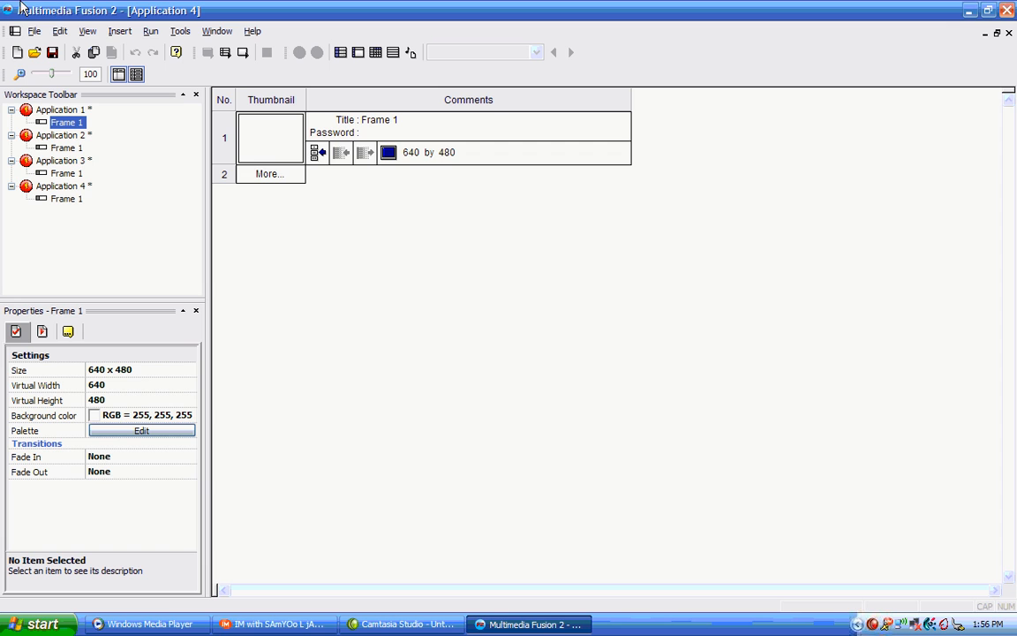
{"action": "right_click", "coordinate": [68, 125]}
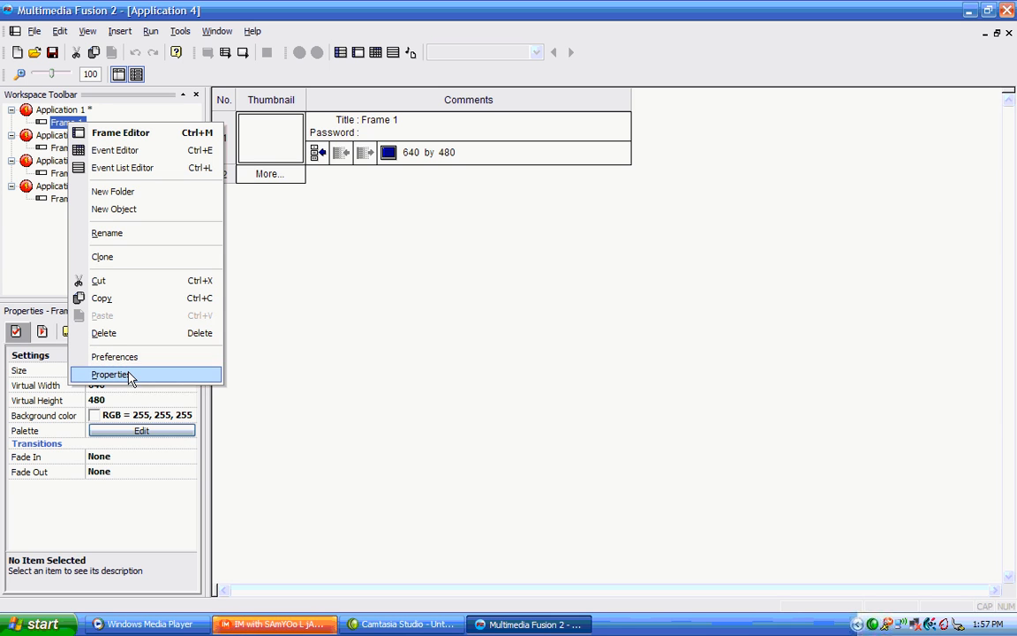
{"action": "left_click", "coordinate": [127, 194]}
{"action": "key", "text": "Return"}
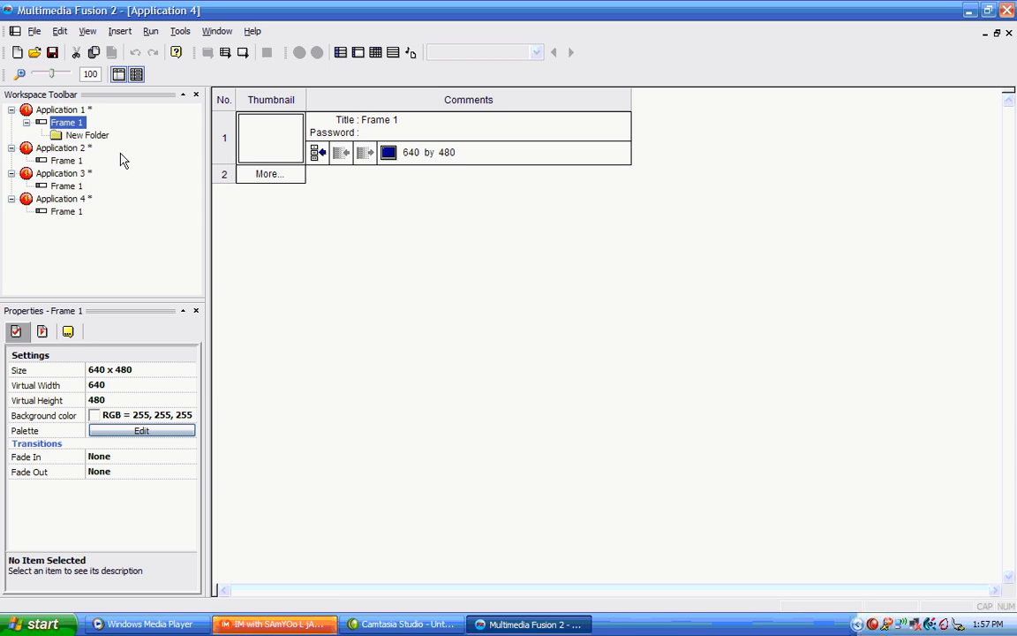
- Look through the properties of Application 1, its Frame 1 and the new folder
{"action": "left_click", "coordinate": [88, 140]}
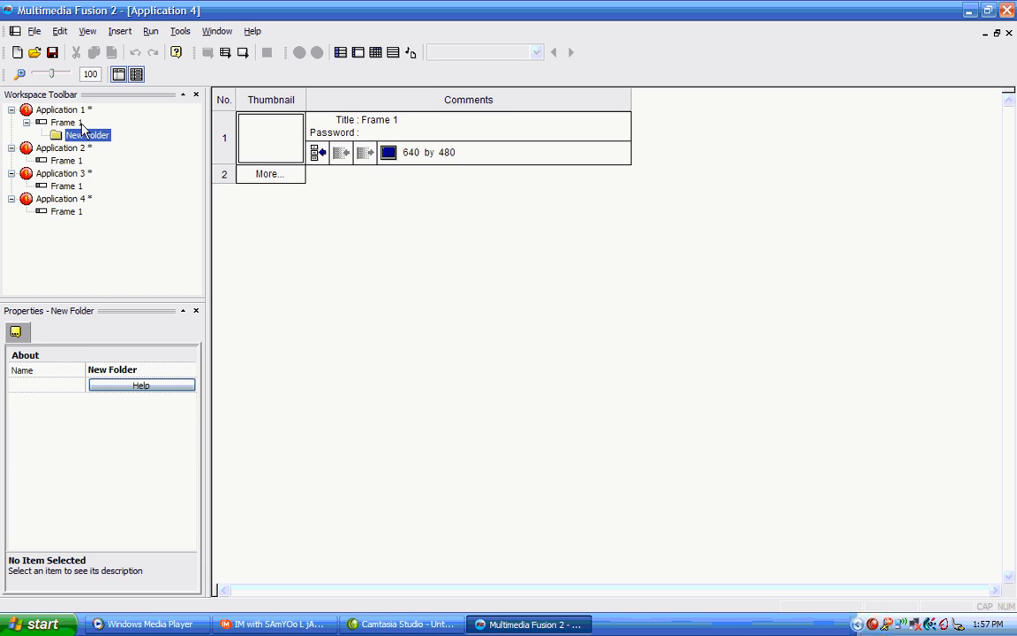
{"action": "left_click", "coordinate": [64, 122]}
{"action": "left_click", "coordinate": [80, 135]}
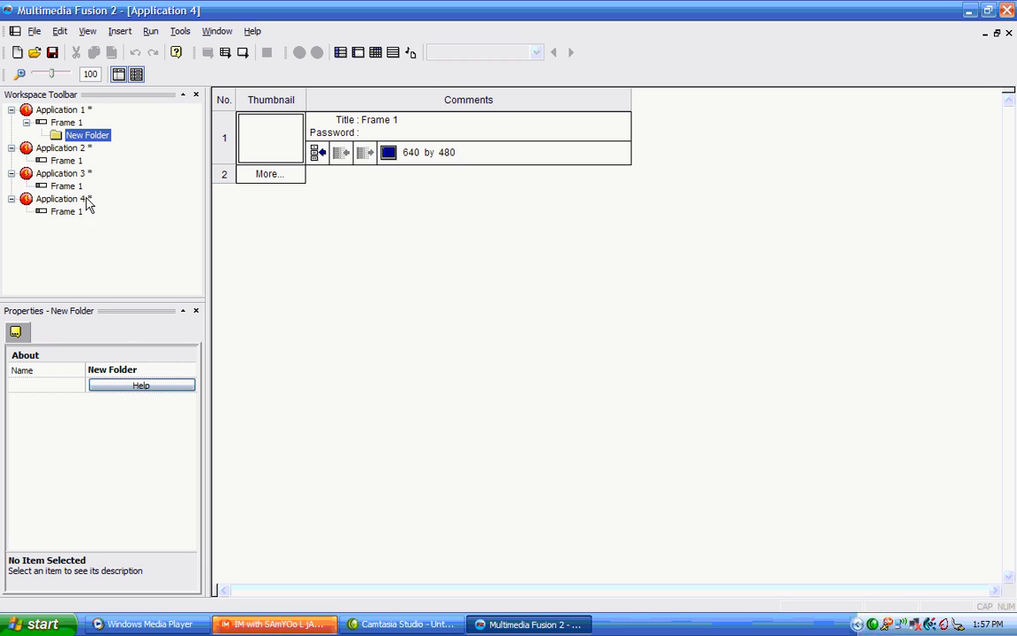
{"action": "left_click", "coordinate": [62, 111]}
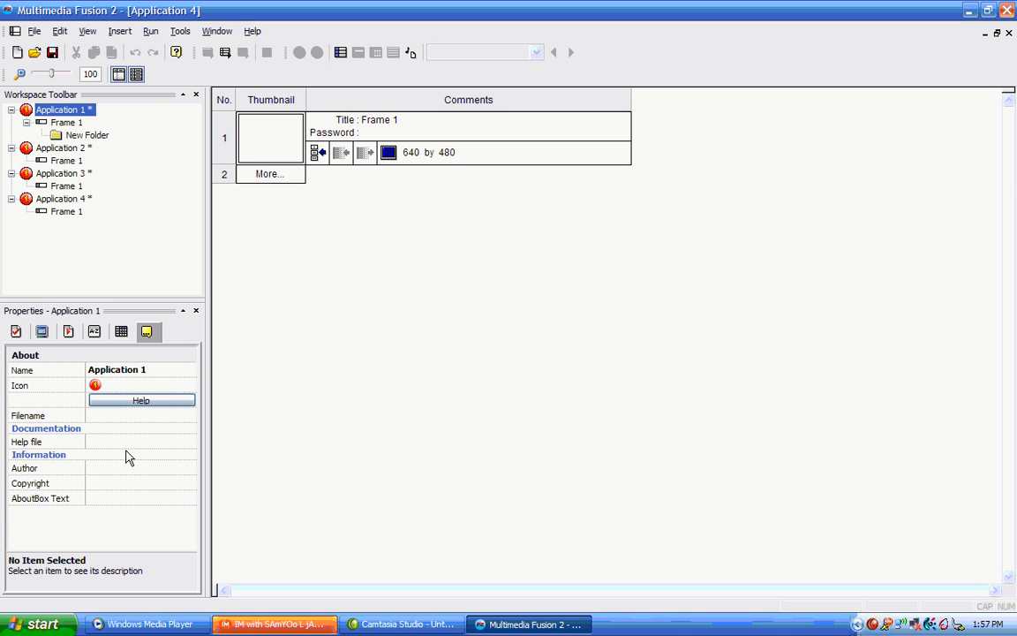
{"action": "left_click", "coordinate": [53, 124]}
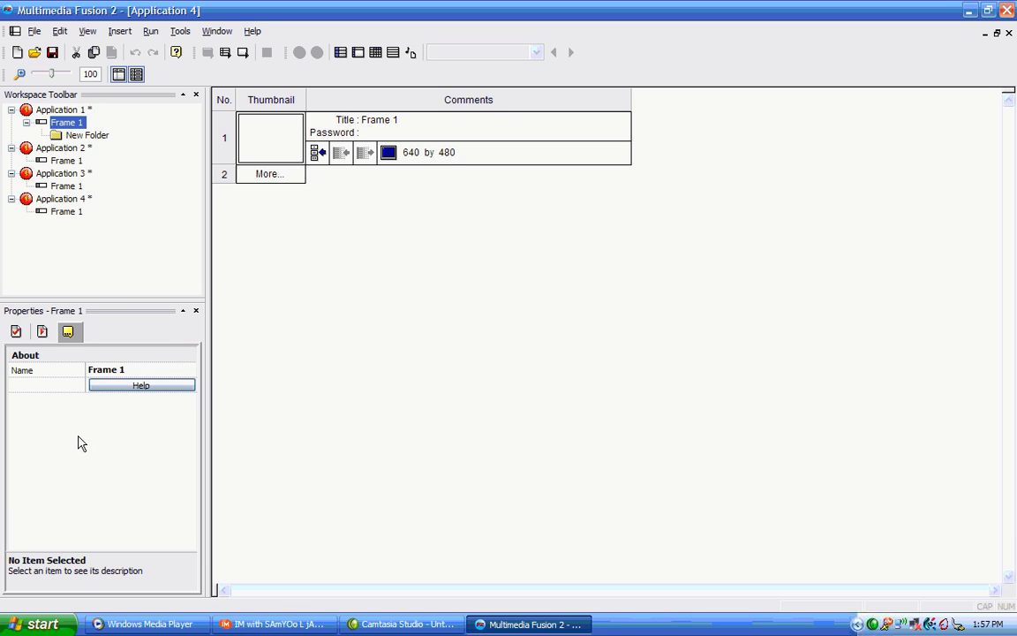
- Rename the new folder under Frame 1 to Cheese
{"action": "left_click", "coordinate": [89, 136]}
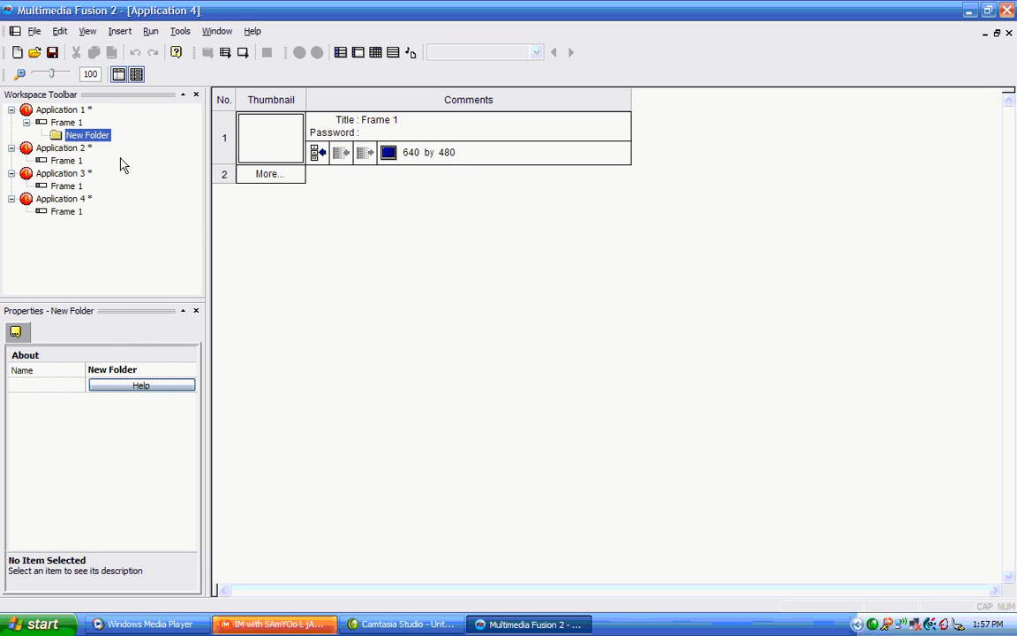
{"action": "left_click", "coordinate": [133, 370]}
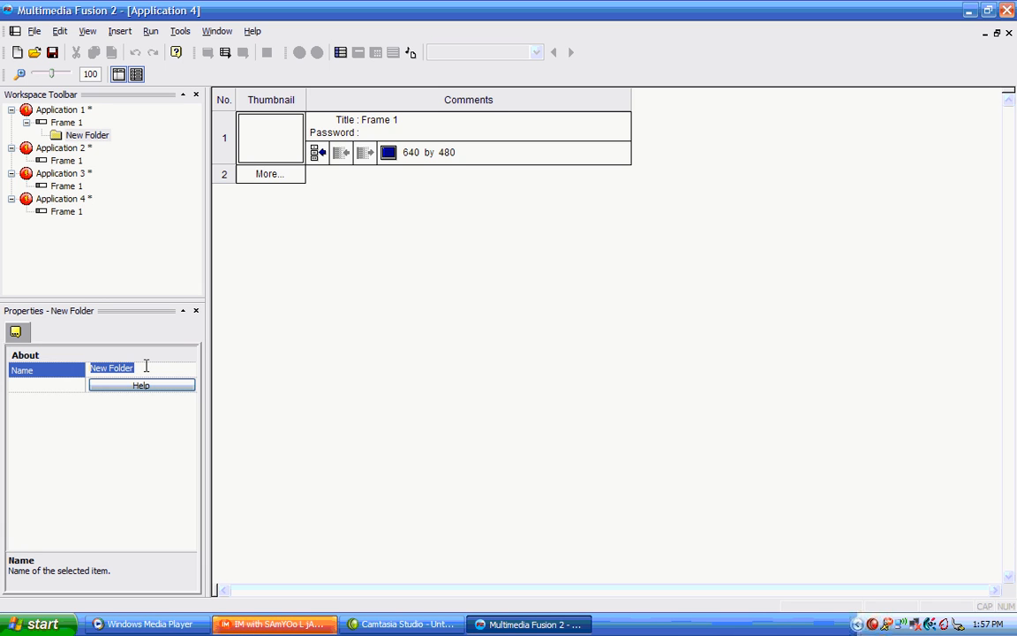
{"action": "type", "text": "Cheese"}
{"action": "key", "text": "Return"}
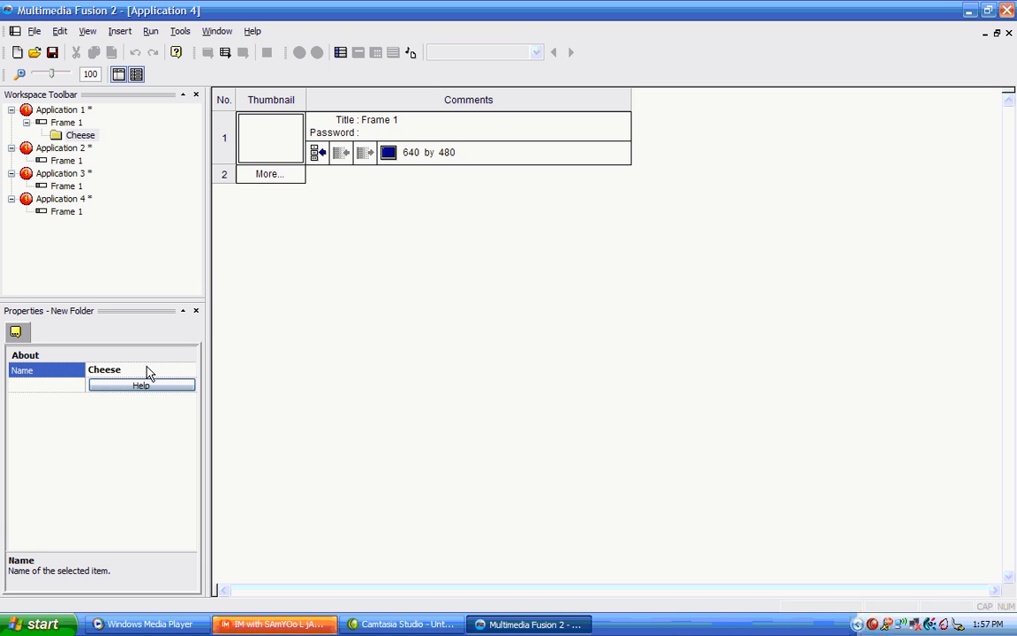
{"action": "left_click", "coordinate": [77, 134]}
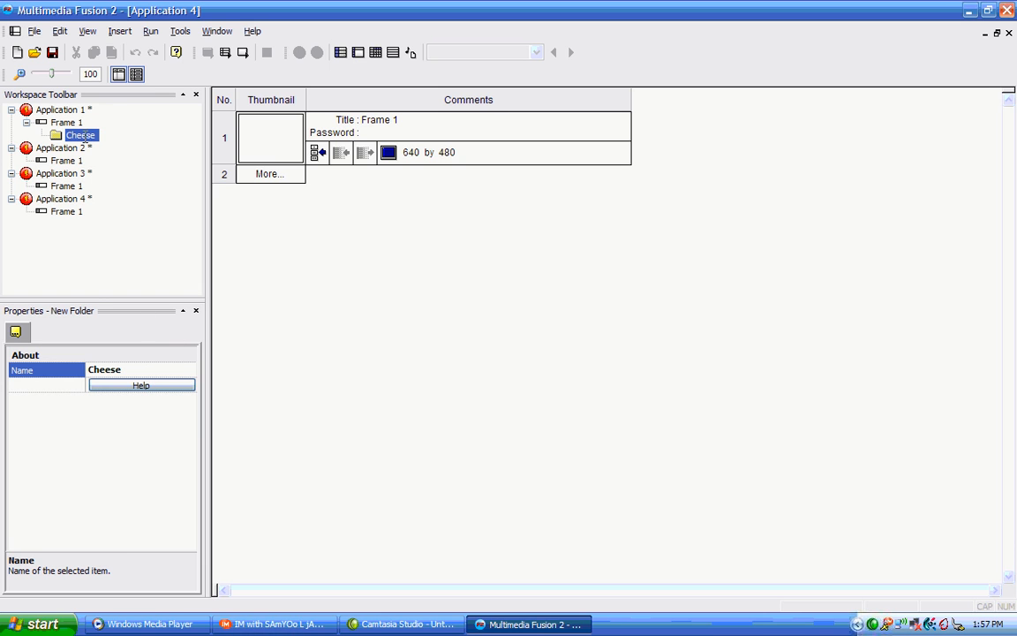
{"action": "left_click", "coordinate": [136, 176]}
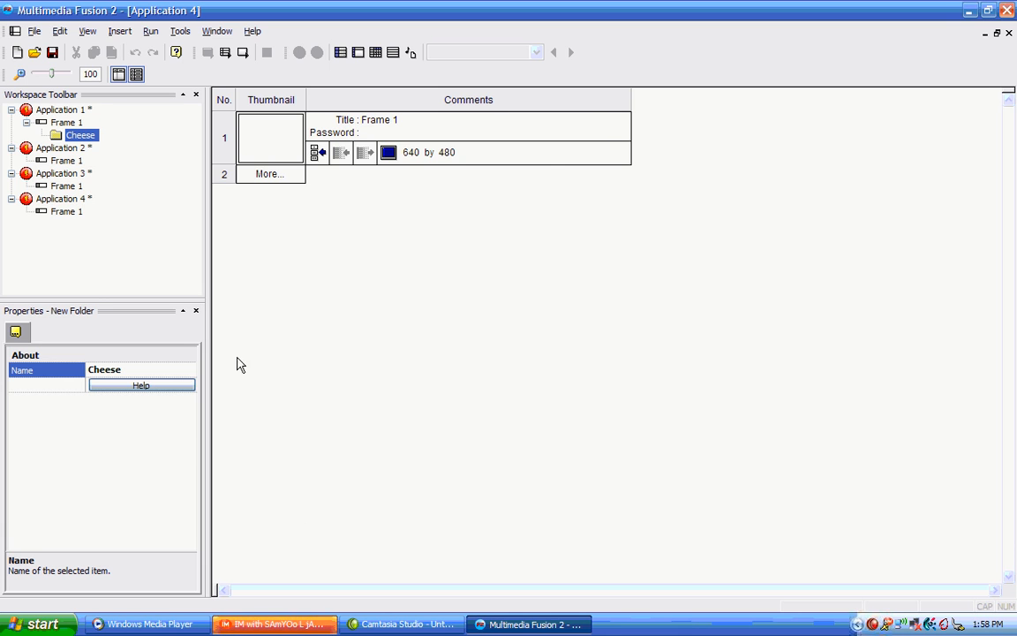
- Show Application 1 in the storyboard editor
{"action": "left_click", "coordinate": [72, 112]}
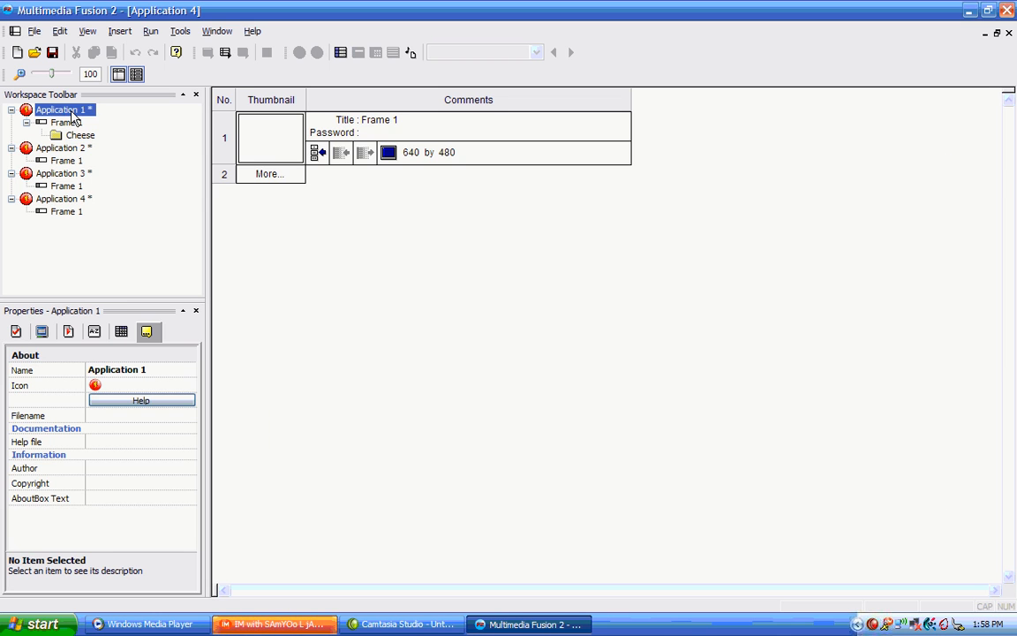
{"action": "left_click", "coordinate": [92, 34]}
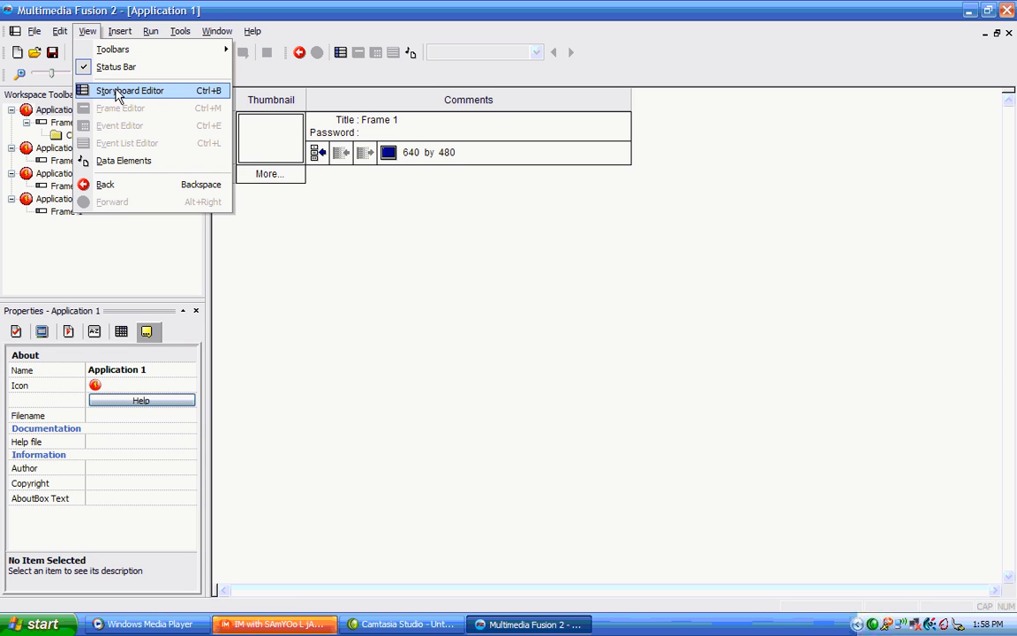
{"action": "key", "text": "Up"}
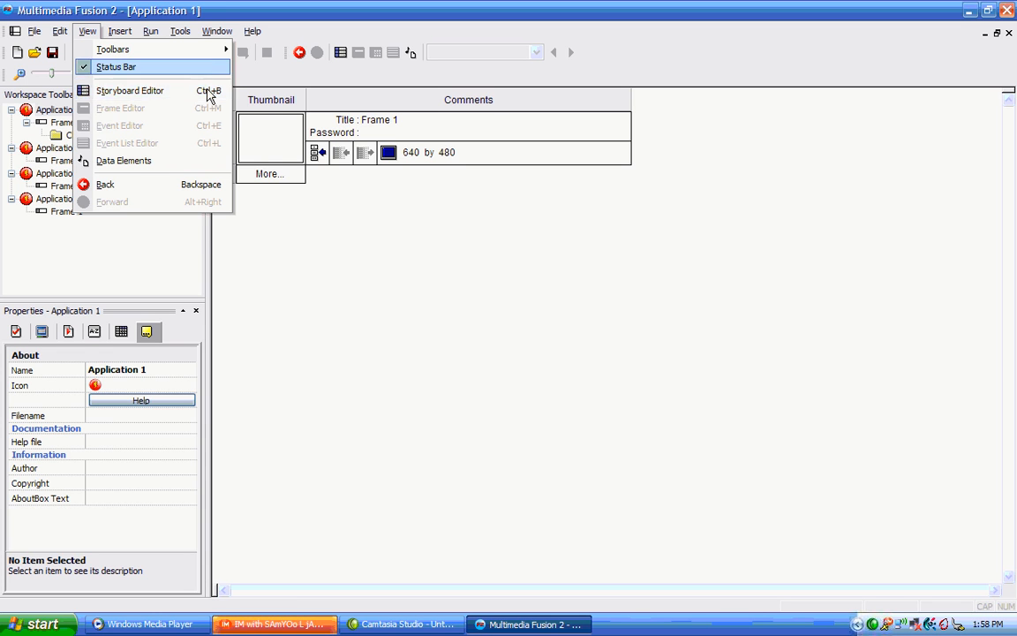
{"action": "left_click", "coordinate": [209, 94]}
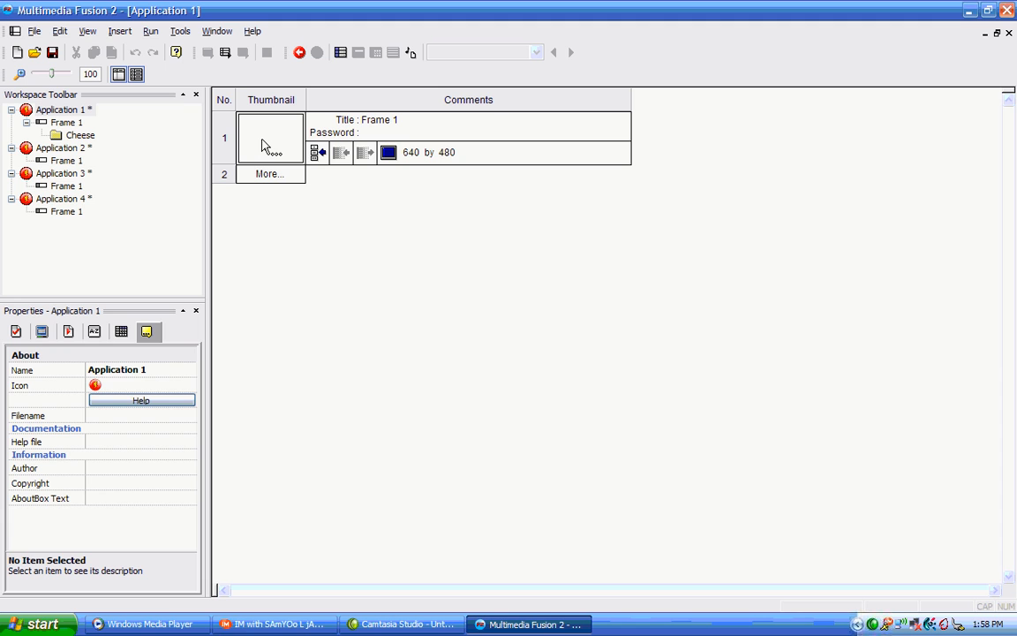
- Add three more frames to the storyboard of Application 1
{"action": "left_click", "coordinate": [225, 177]}
{"action": "left_click", "coordinate": [222, 231]}
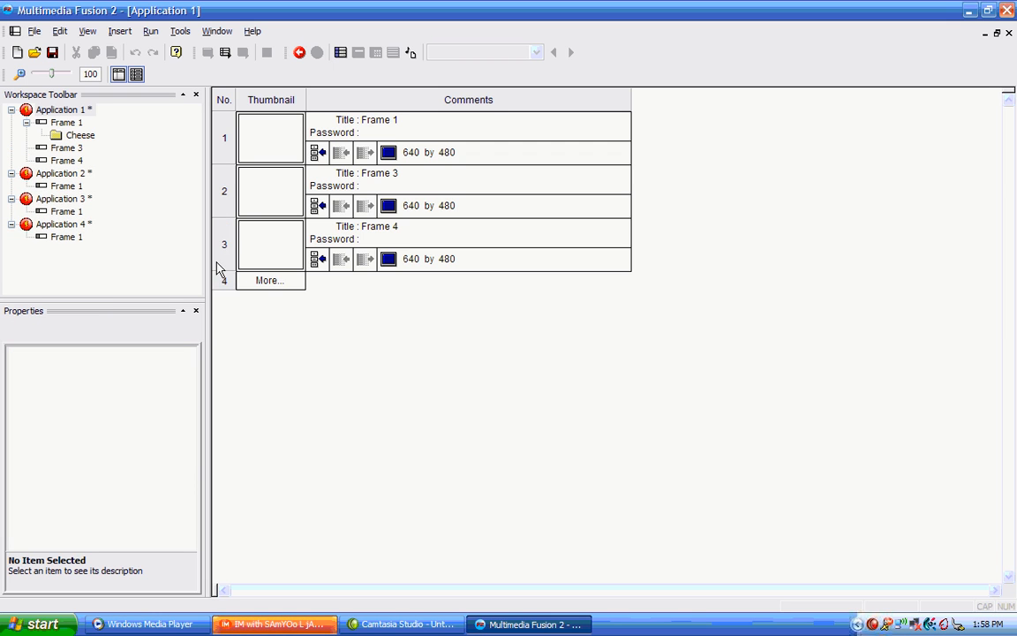
{"action": "left_click", "coordinate": [225, 286]}
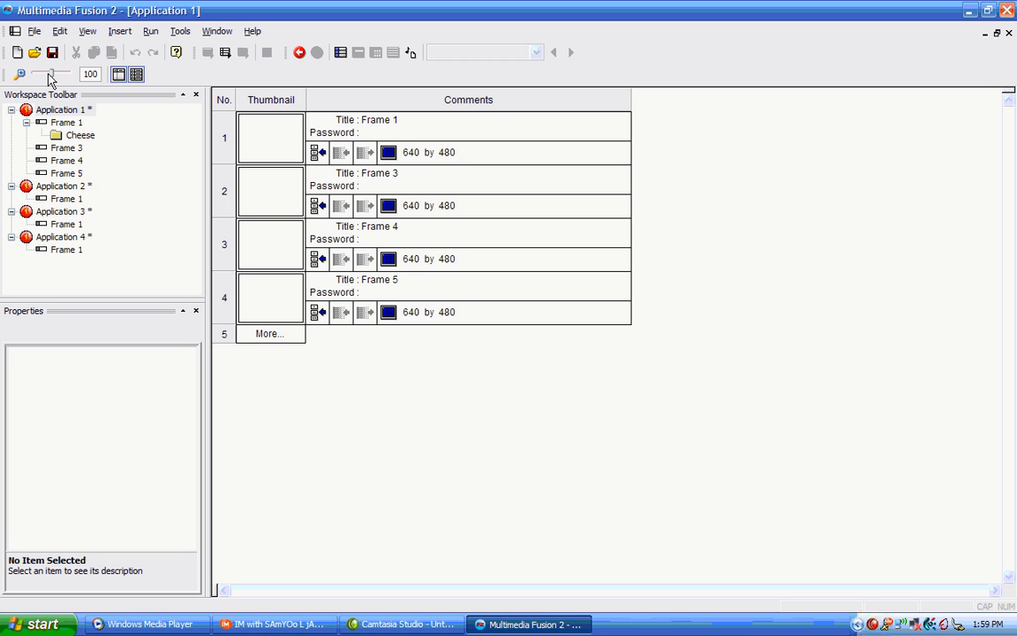
- Try out the storyboard zoom, setting it back to 100, and toggle the comments column and frame details off and on
{"action": "left_click_drag", "start_coordinate": [49, 74], "coordinate": [69, 70]}
{"action": "type", "text": "100"}
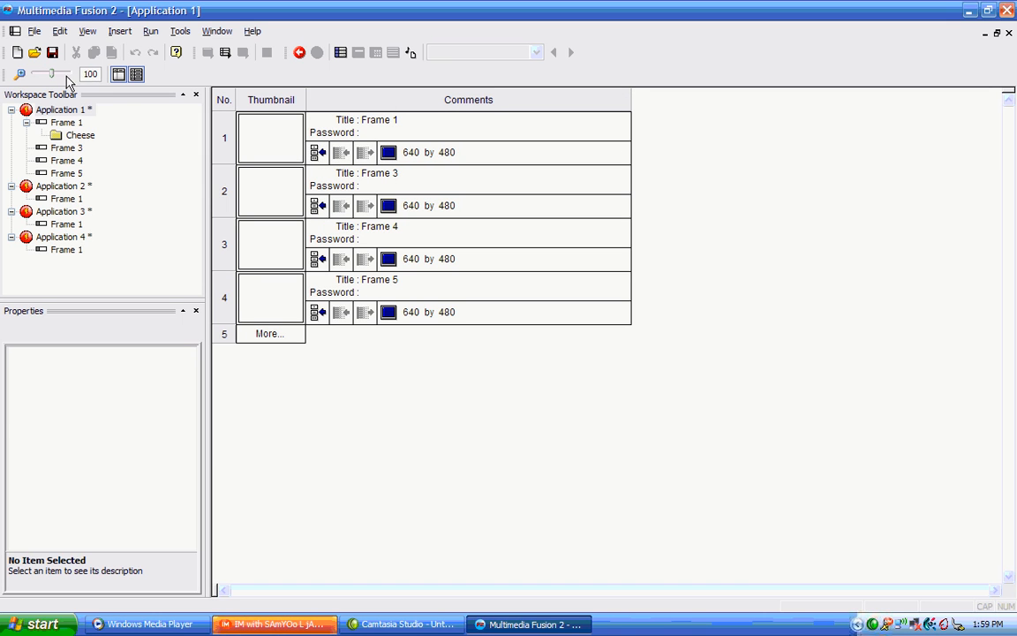
{"action": "left_click", "coordinate": [119, 75]}
{"action": "left_click", "coordinate": [136, 75]}
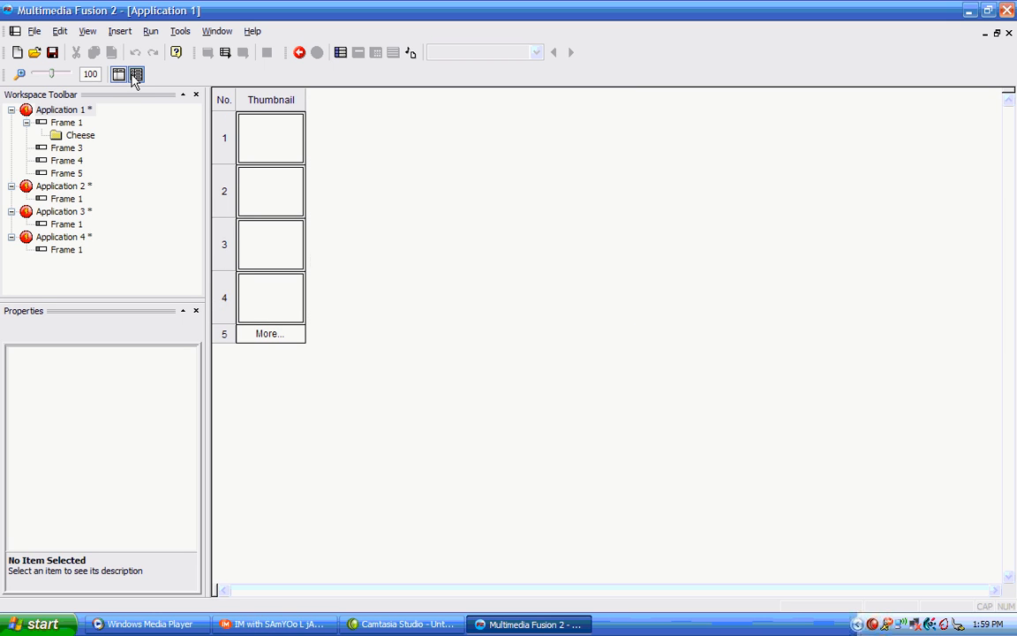
{"action": "left_click", "coordinate": [135, 75]}
{"action": "left_click", "coordinate": [134, 76]}
{"action": "left_click", "coordinate": [134, 76]}
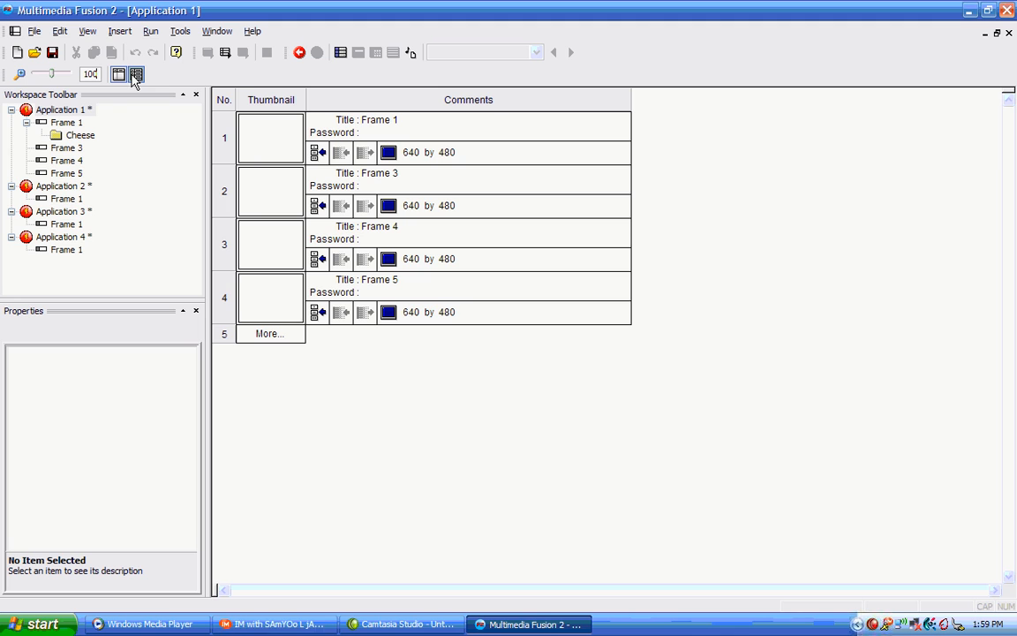
- Open Frame 1 of Application 1 in the frame editor
{"action": "double_click", "coordinate": [72, 124]}
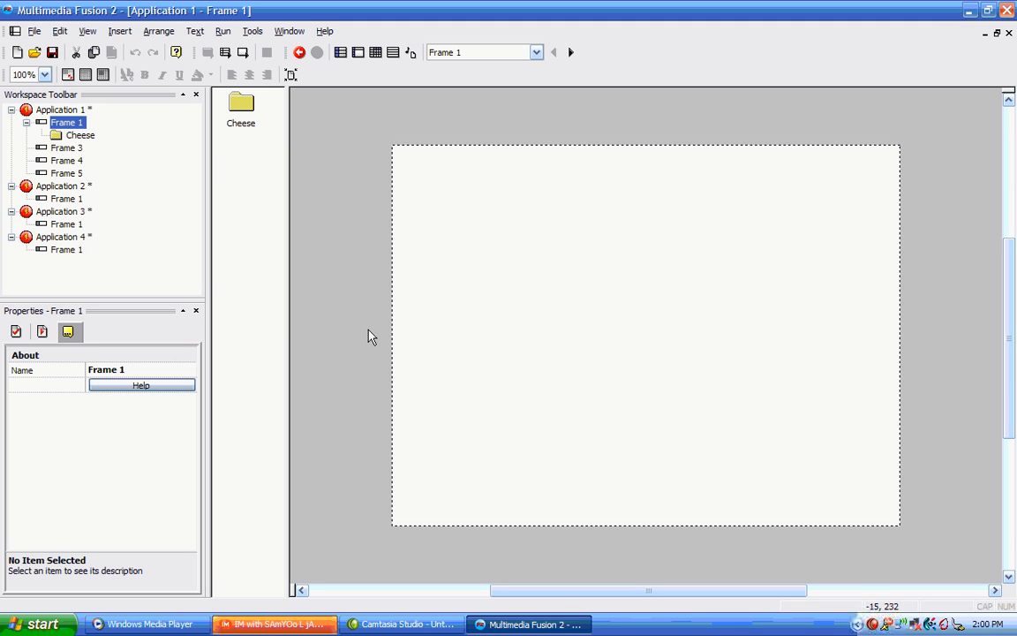
{"action": "right_click", "coordinate": [442, 193]}
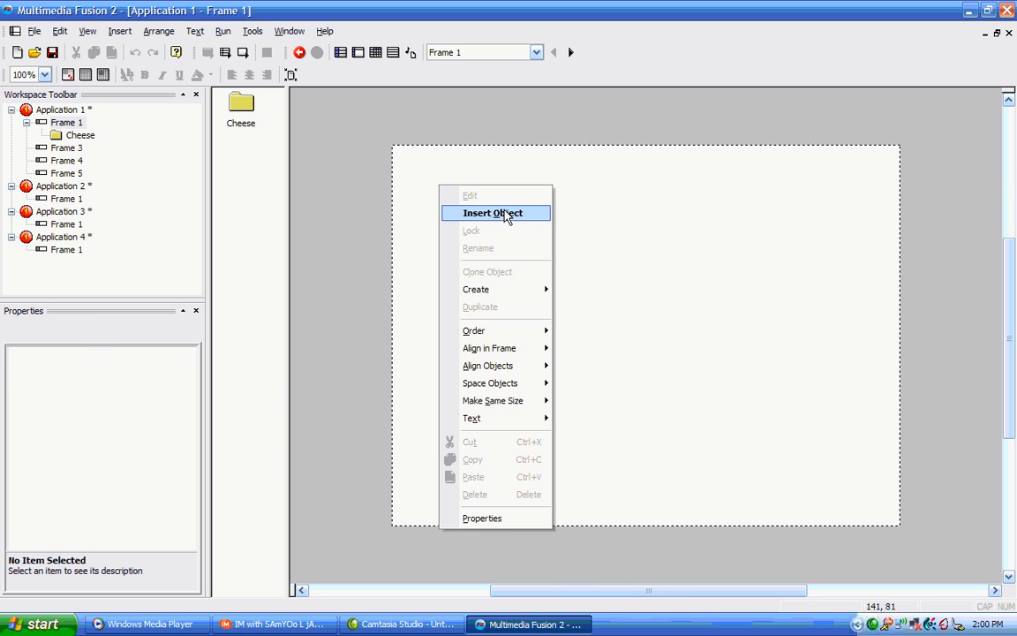
{"action": "left_click", "coordinate": [412, 159]}
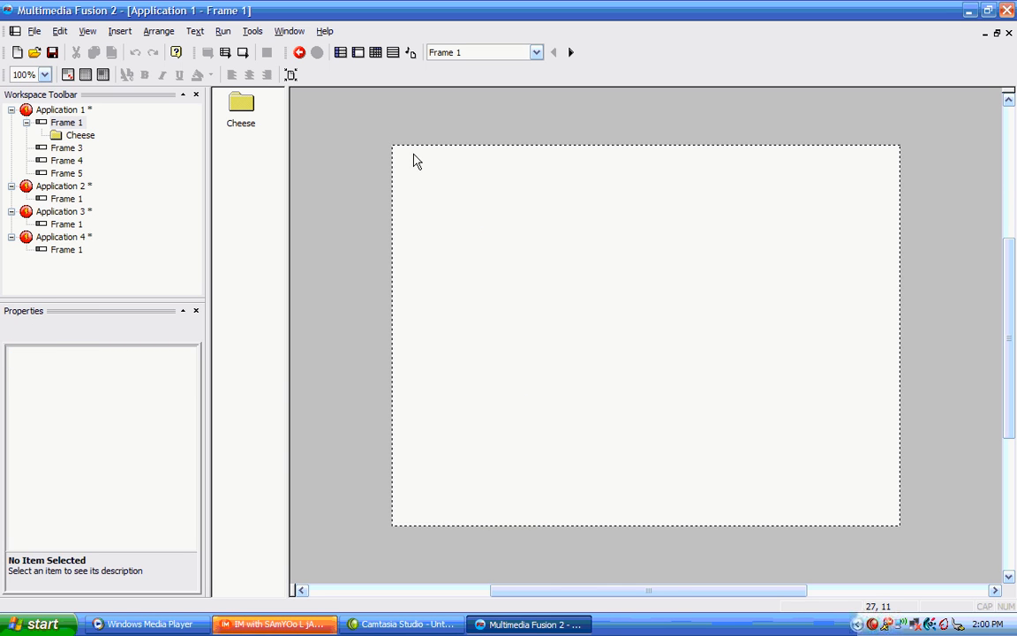
{"action": "left_click", "coordinate": [120, 31]}
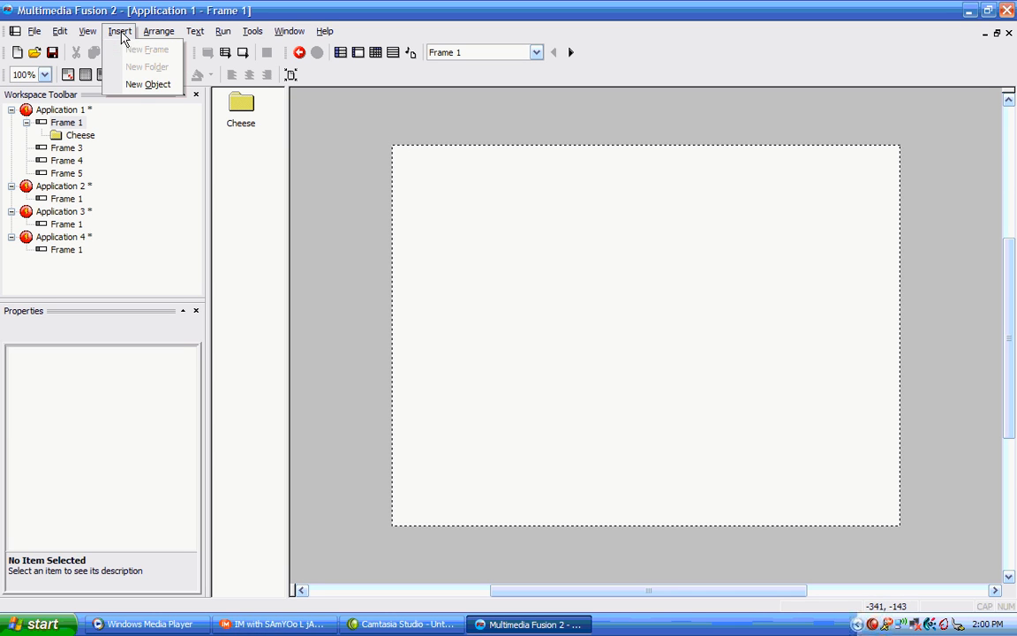
{"action": "mouse_move", "coordinate": [159, 31]}
{"action": "left_click", "coordinate": [183, 7]}
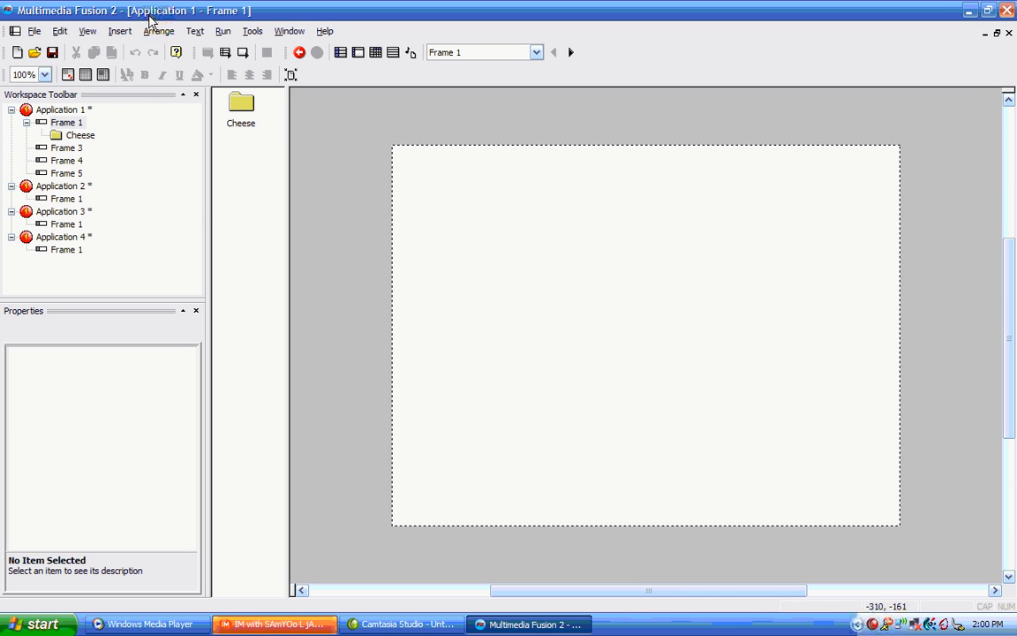
- Insert a new Active object into Frame 1 and place it near the frame's upper-left corner
{"action": "right_click", "coordinate": [69, 126]}
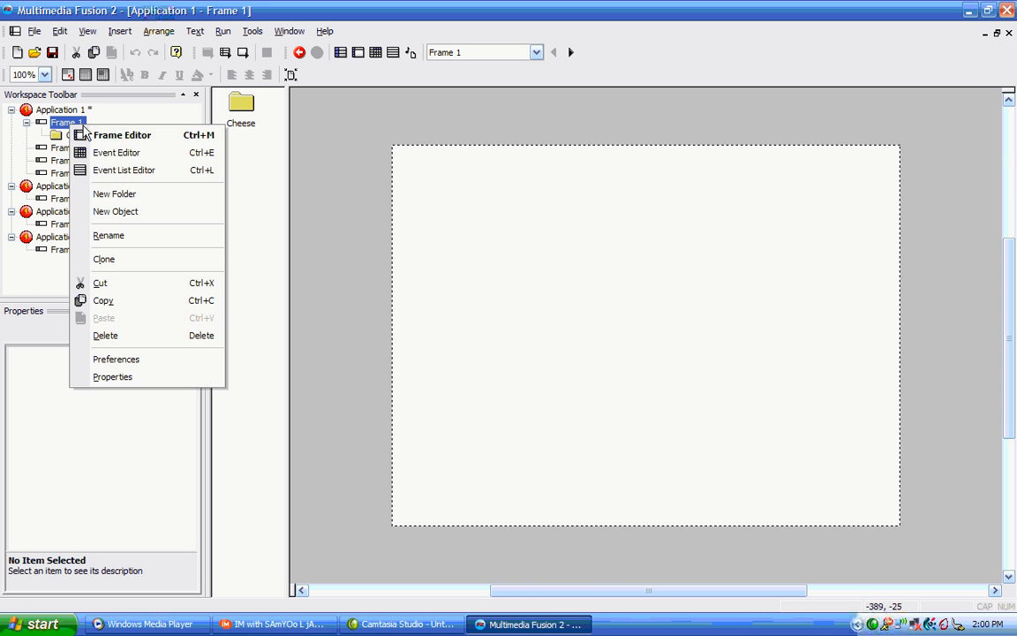
{"action": "left_click", "coordinate": [109, 213]}
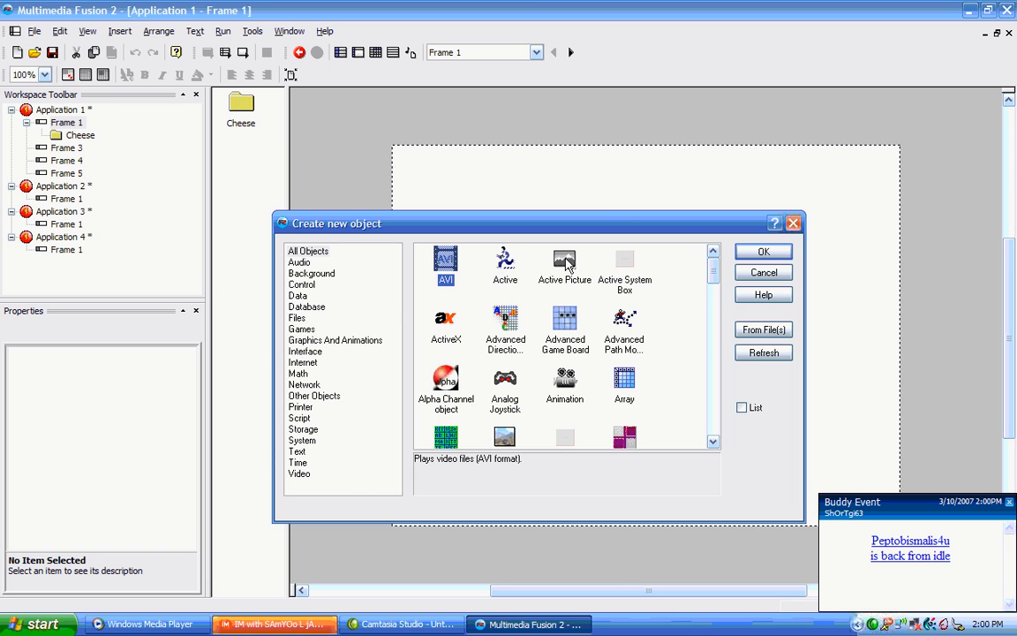
{"action": "left_click", "coordinate": [503, 265]}
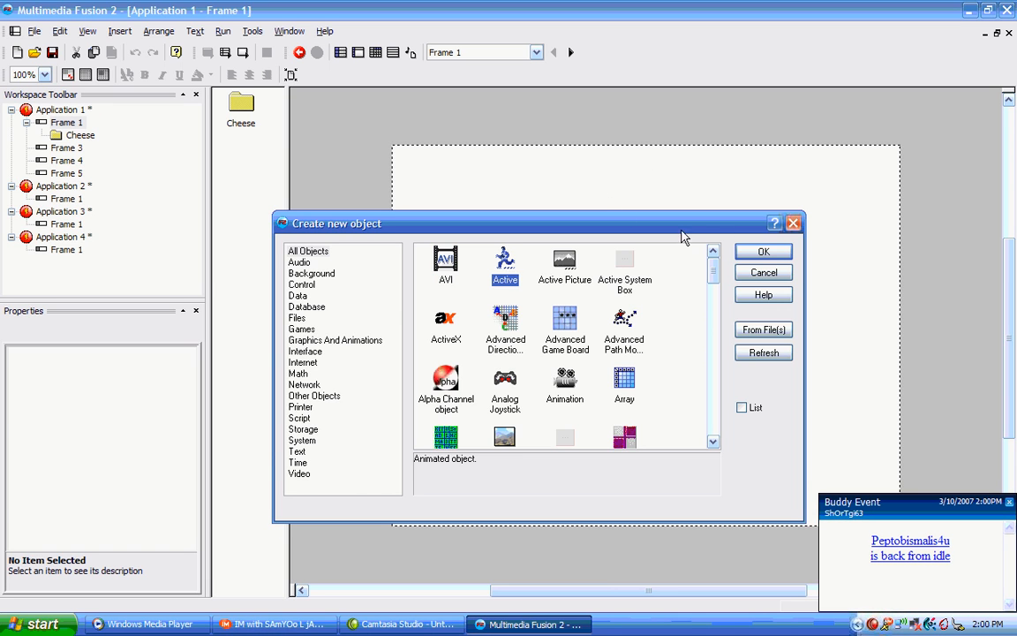
{"action": "left_click", "coordinate": [752, 254]}
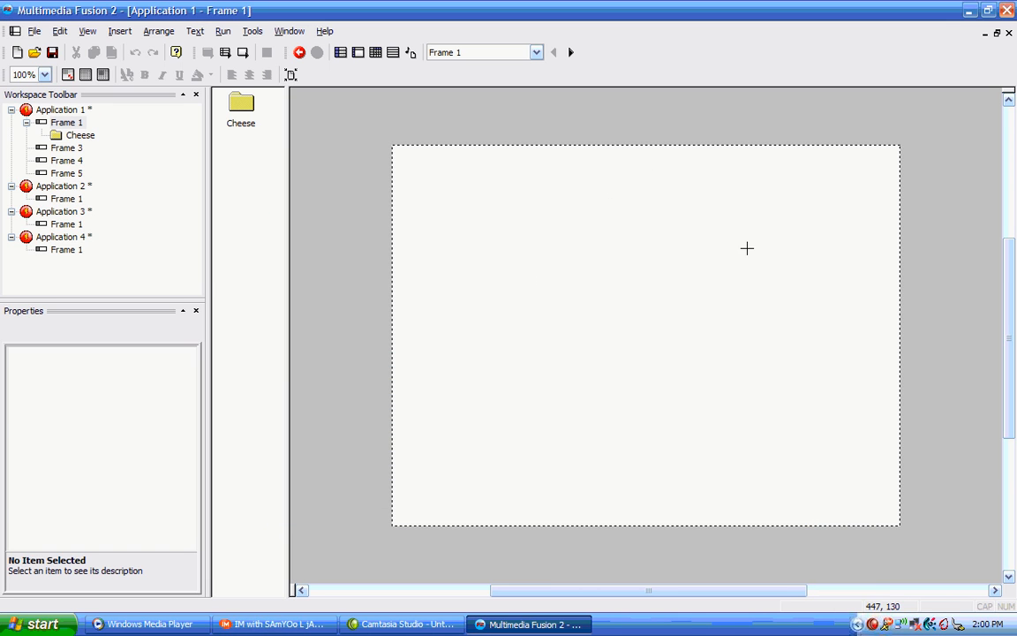
{"action": "left_click", "coordinate": [429, 175]}
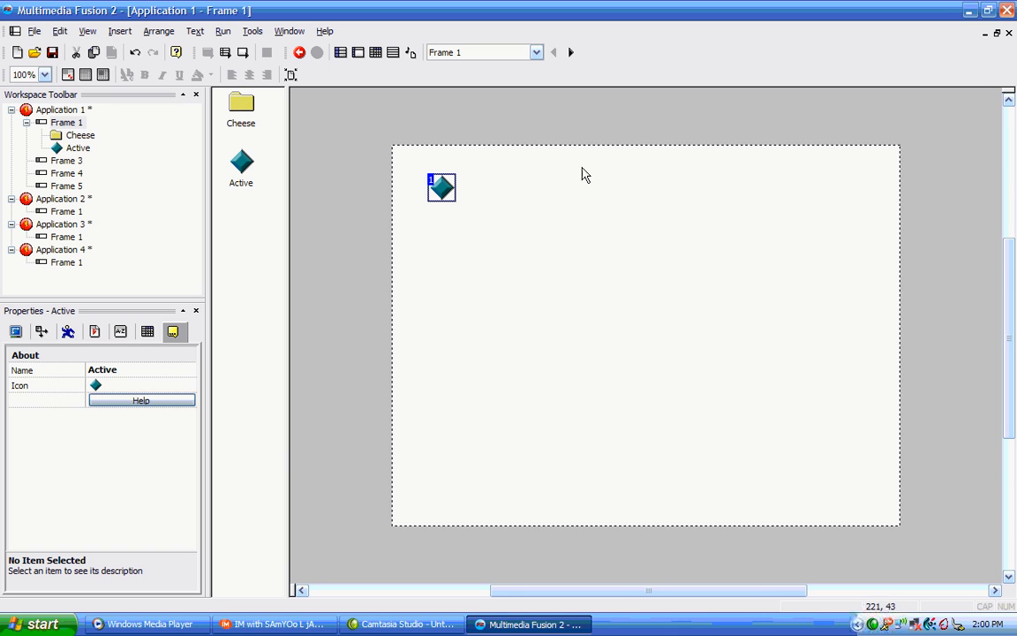
- Insert a Button object into Frame 1 at about 134, 42, just to the right of the Active object
{"action": "left_click", "coordinate": [119, 30]}
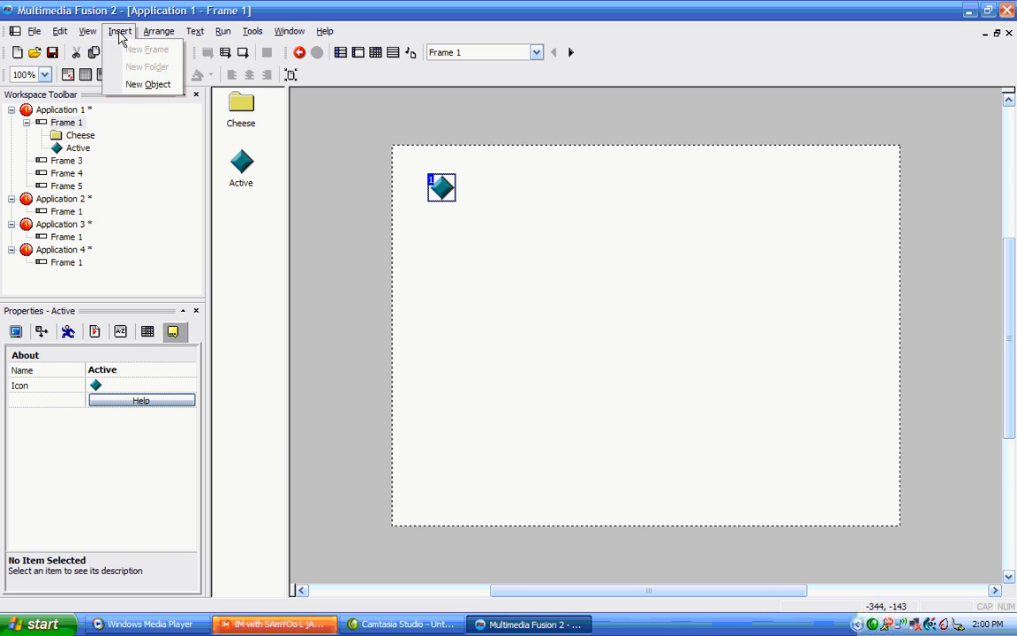
{"action": "left_click", "coordinate": [140, 84]}
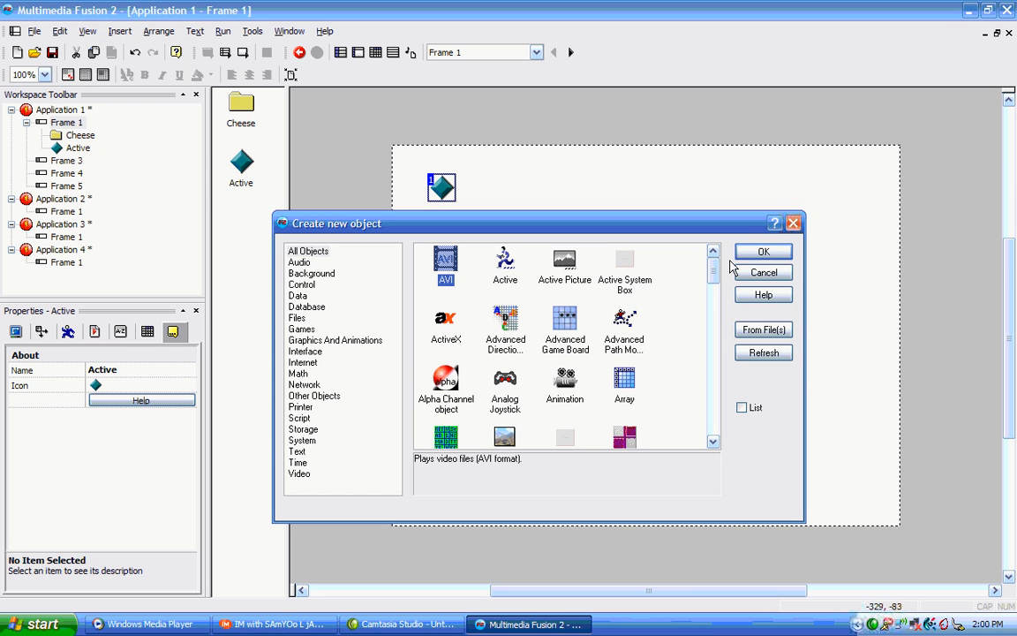
{"action": "scroll", "coordinate": [715, 274], "scroll_direction": "down", "scroll_amount": 3}
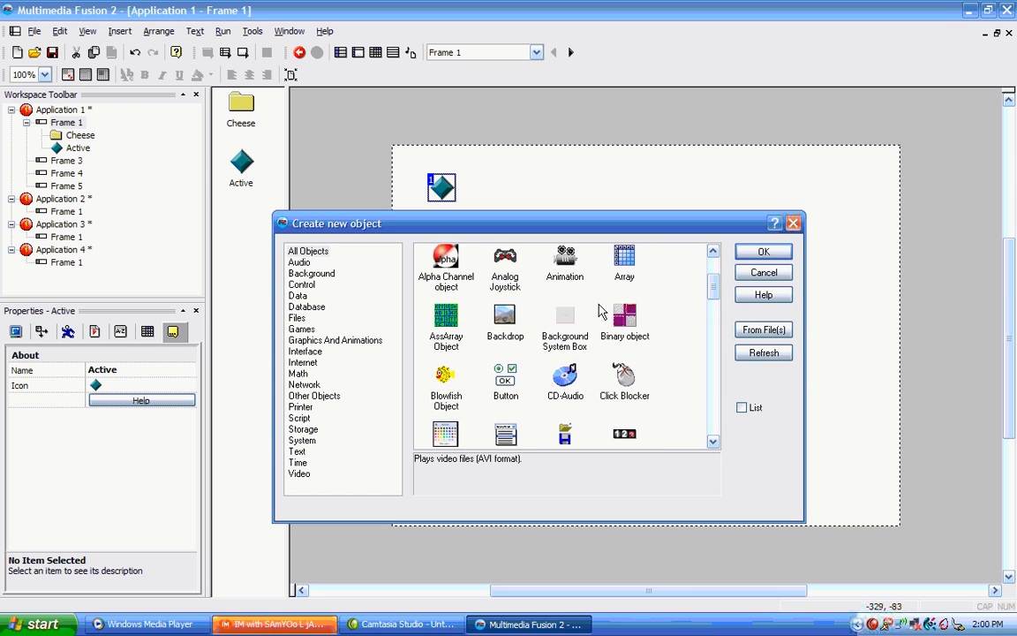
{"action": "double_click", "coordinate": [508, 379]}
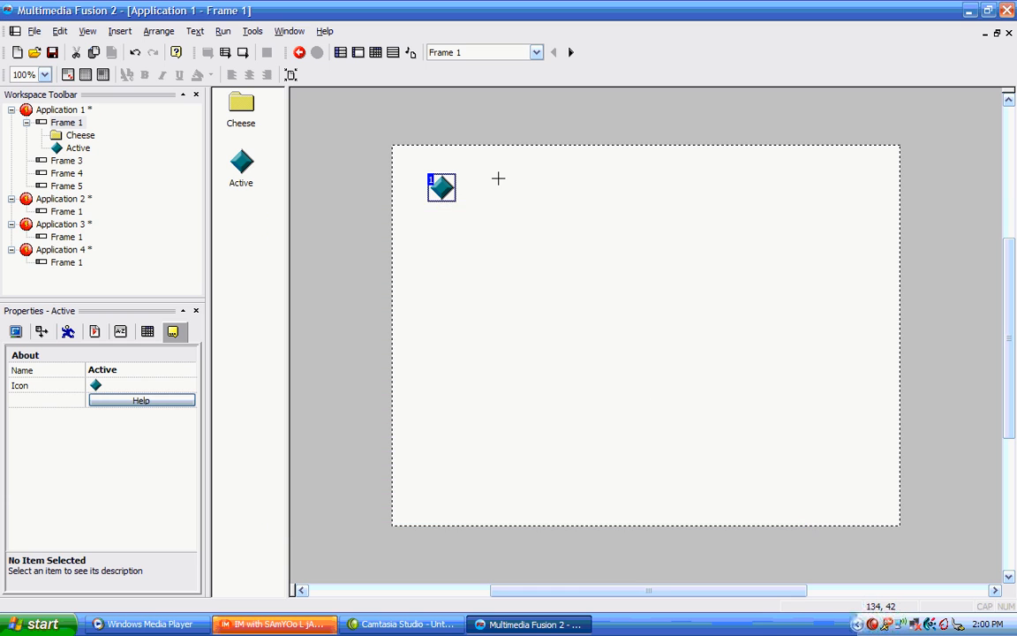
{"action": "left_click", "coordinate": [499, 181]}
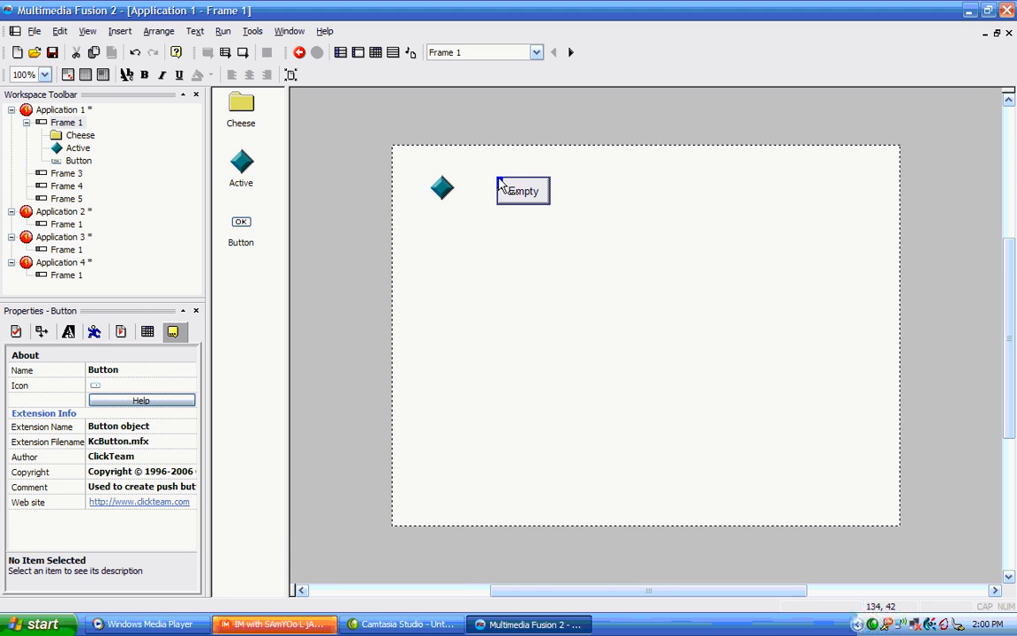
- View the Active object in its animation editor and leave the editor without making changes
{"action": "right_click", "coordinate": [441, 193]}
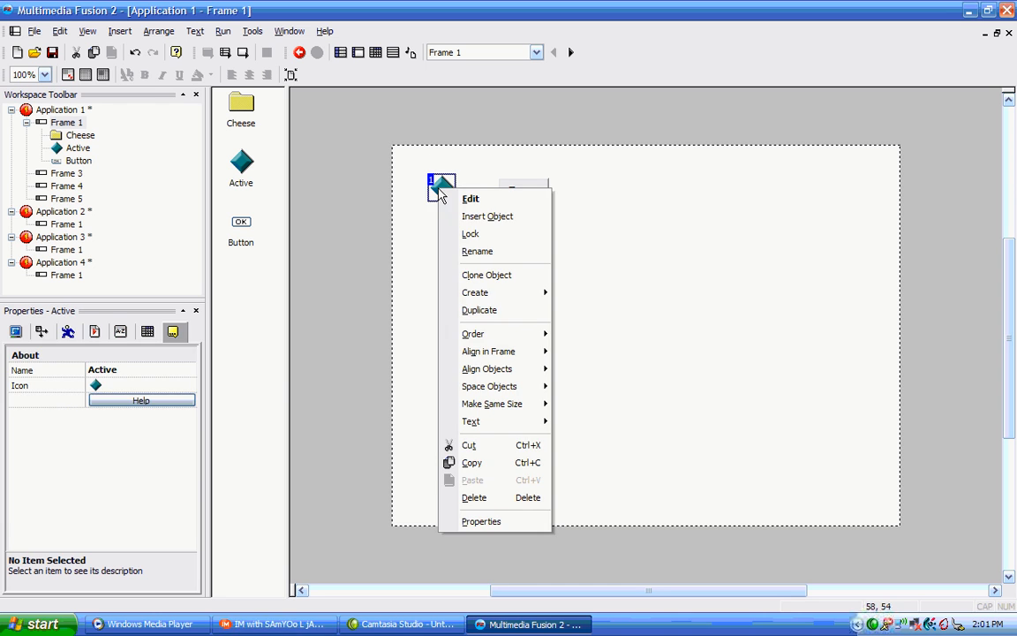
{"action": "left_click", "coordinate": [405, 227]}
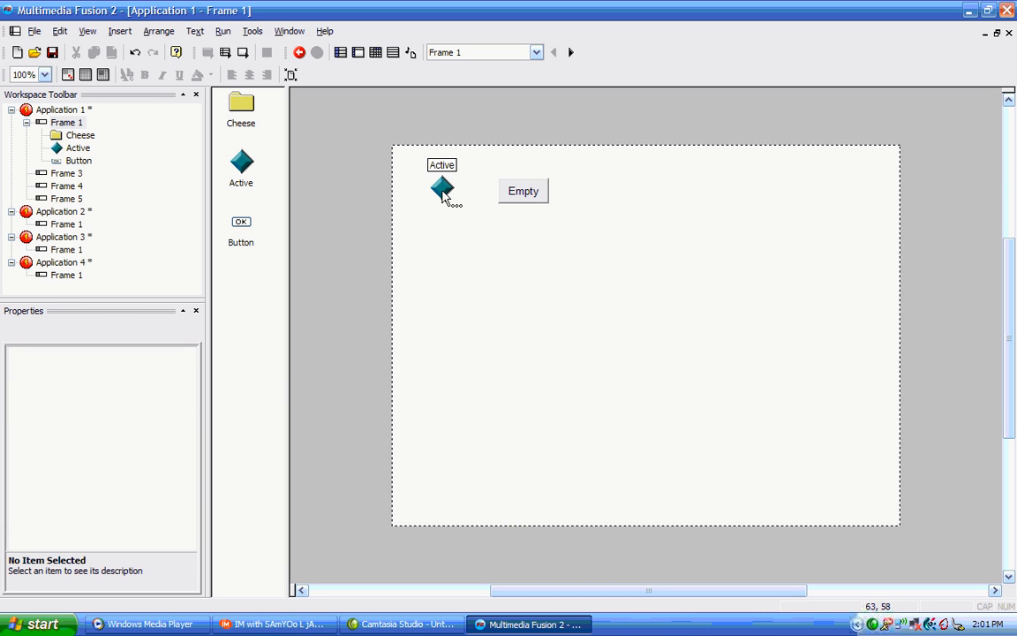
{"action": "left_click", "coordinate": [443, 194]}
{"action": "right_click", "coordinate": [443, 194]}
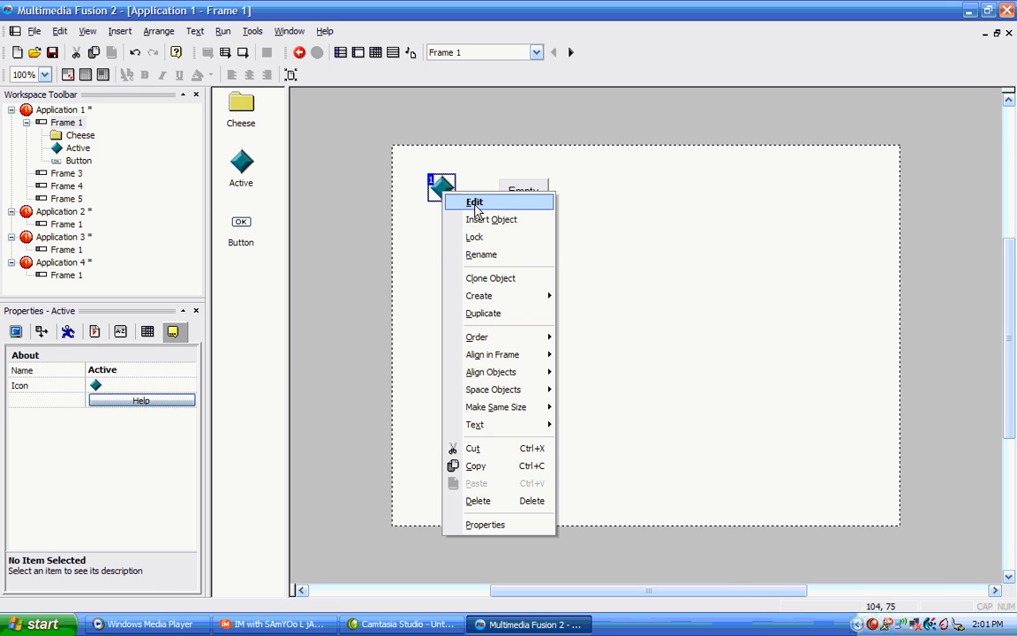
{"action": "left_click", "coordinate": [447, 202]}
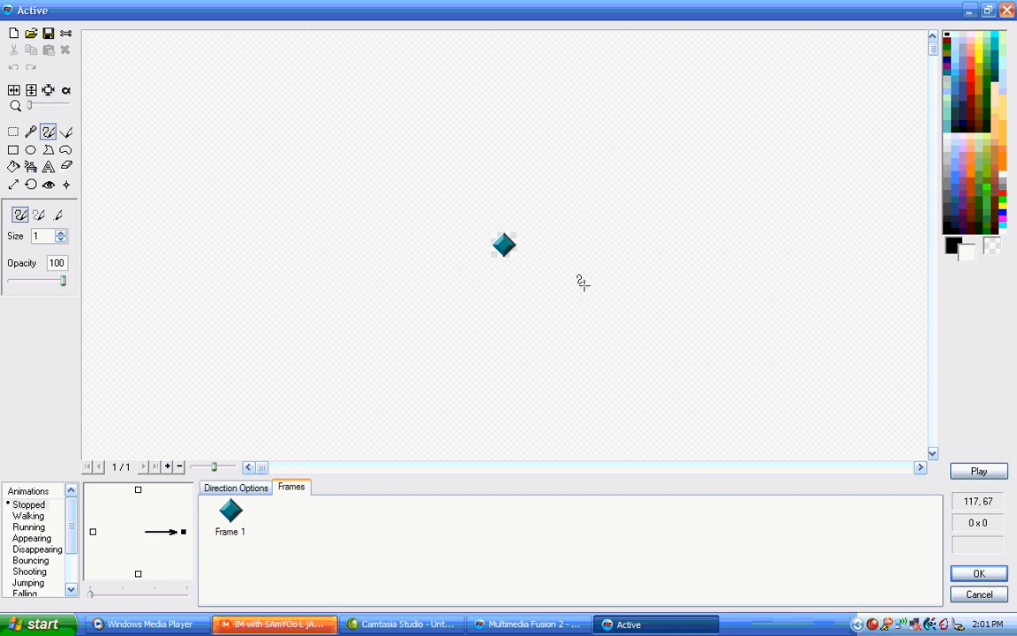
{"action": "left_click", "coordinate": [980, 594]}
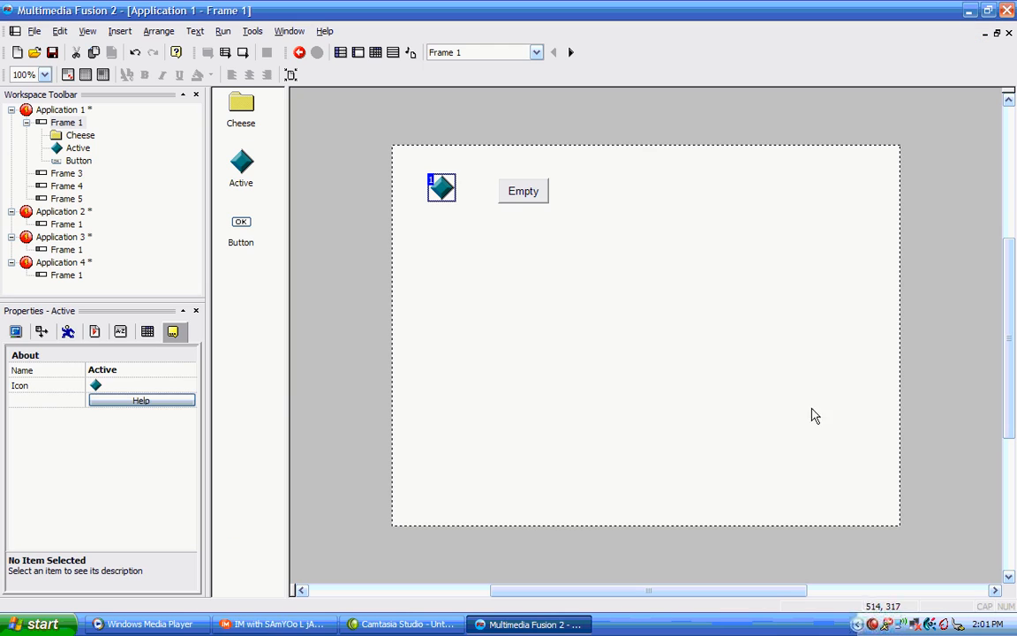
- Change the Button object's text to "Next"
{"action": "right_click", "coordinate": [510, 196]}
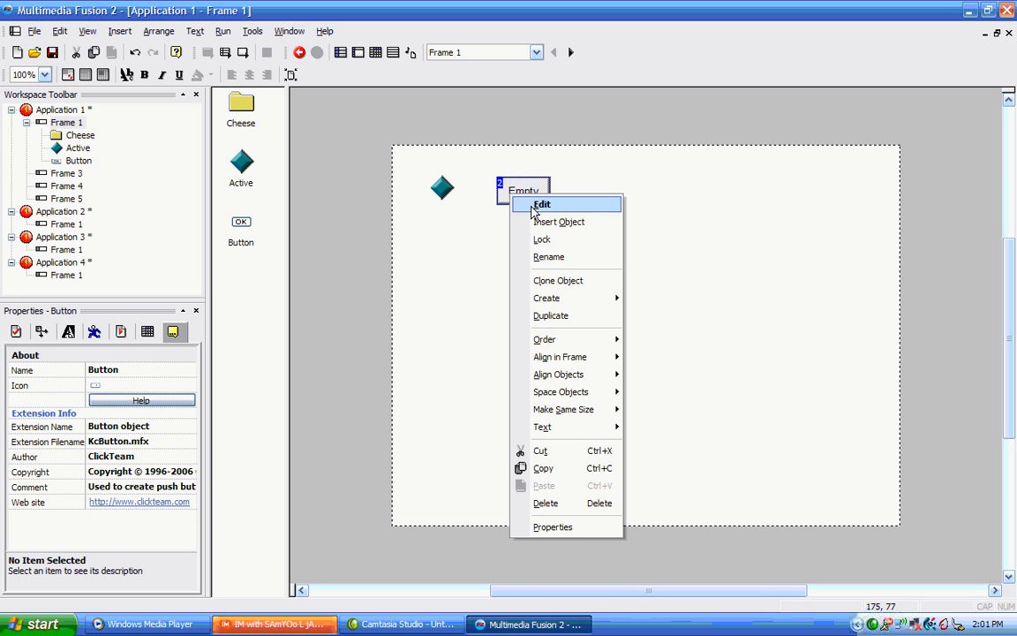
{"action": "left_click", "coordinate": [537, 206]}
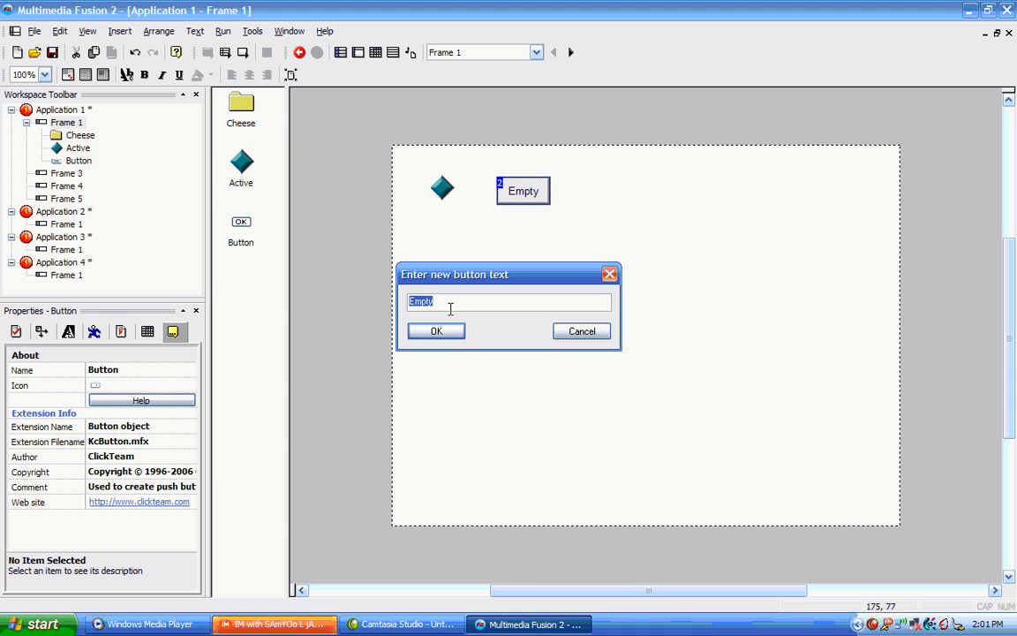
{"action": "type", "text": "Next"}
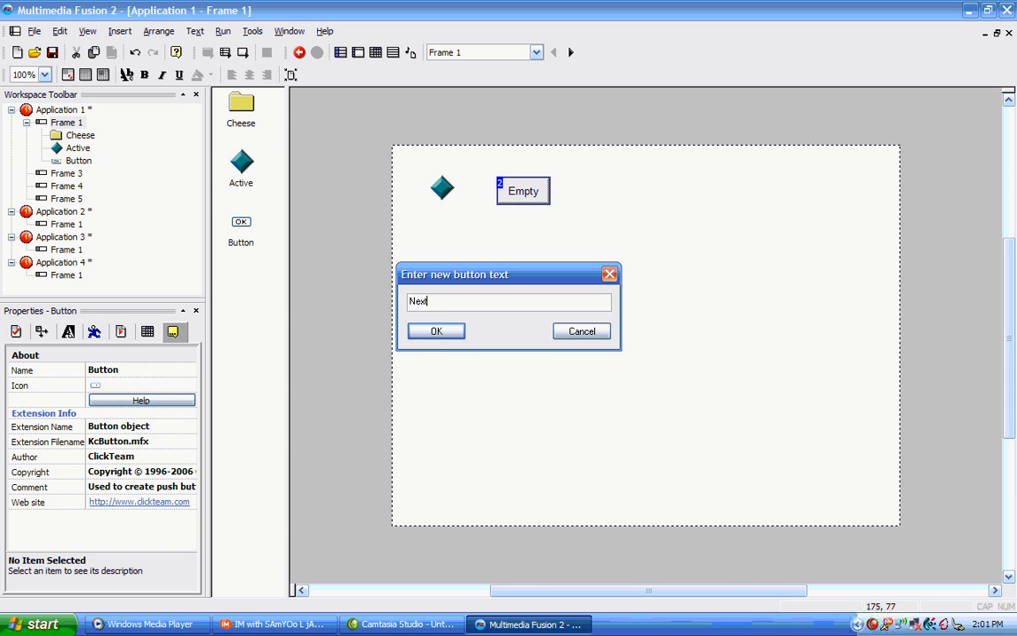
{"action": "left_click", "coordinate": [437, 331]}
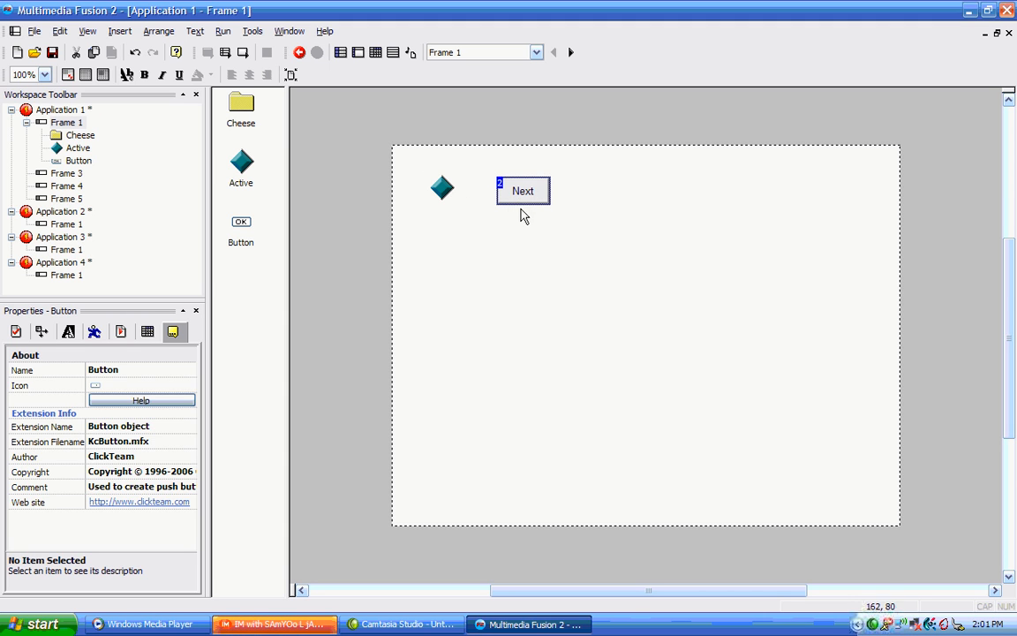
- Look at the properties of the Active and Button objects in turn, finishing with nothing selected in the frame
{"action": "left_click", "coordinate": [442, 188]}
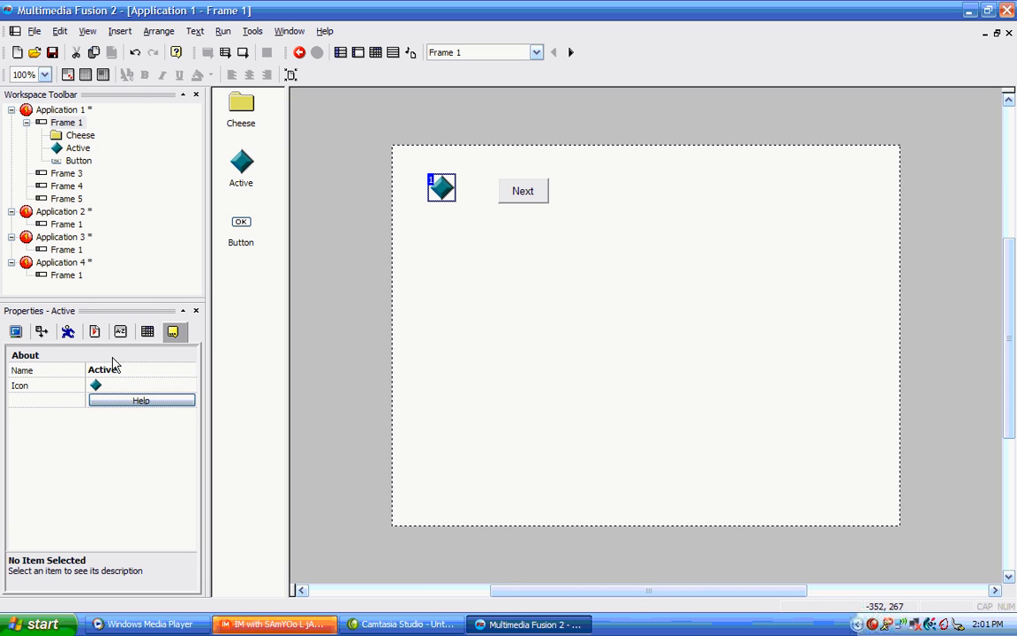
{"action": "left_click", "coordinate": [79, 161]}
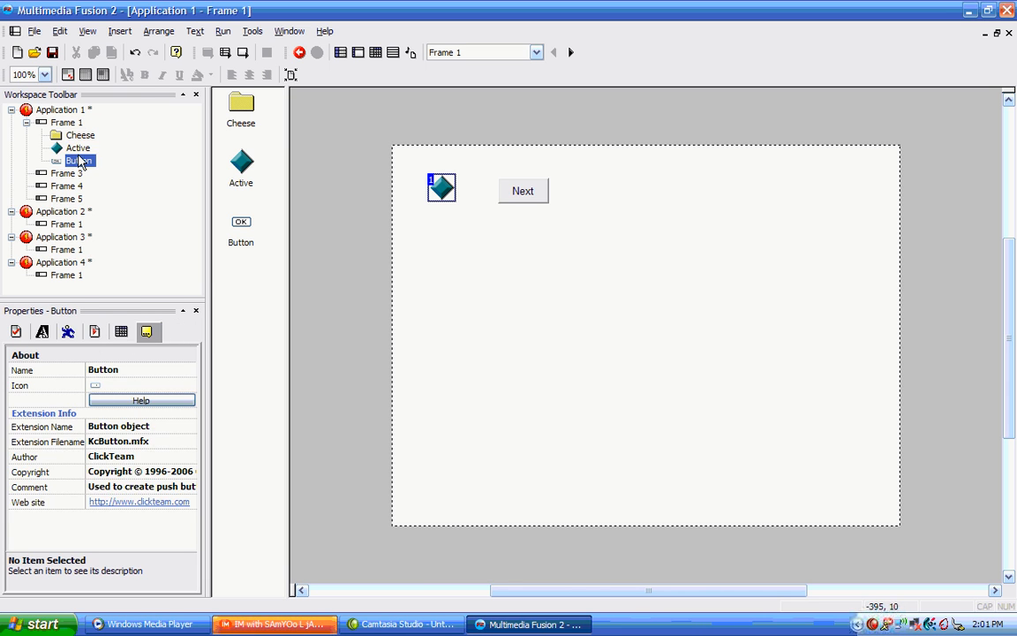
{"action": "left_click", "coordinate": [79, 148]}
{"action": "left_click", "coordinate": [81, 161]}
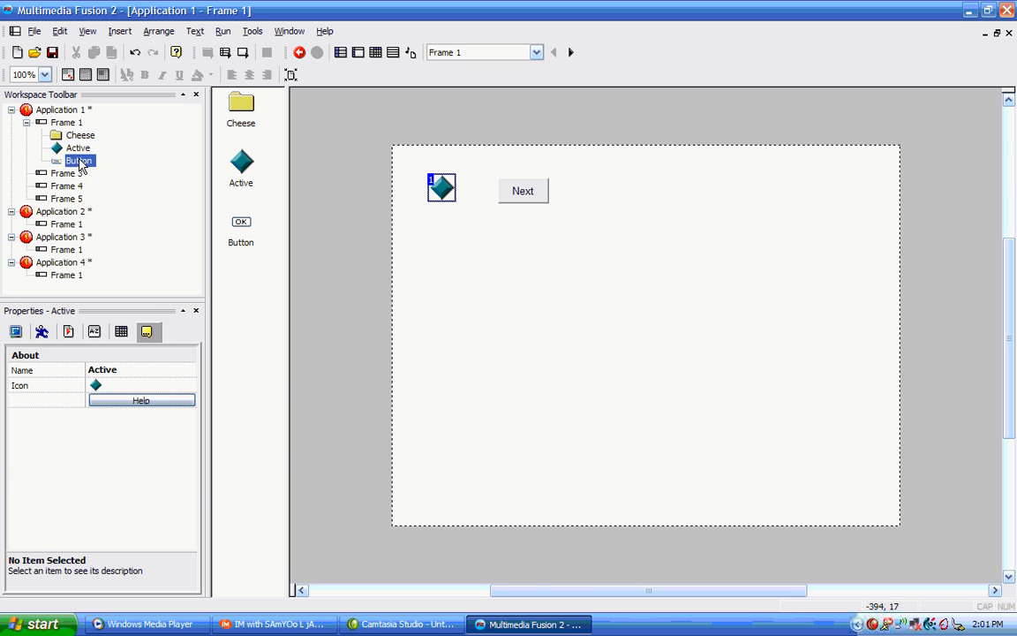
{"action": "left_click", "coordinate": [465, 225]}
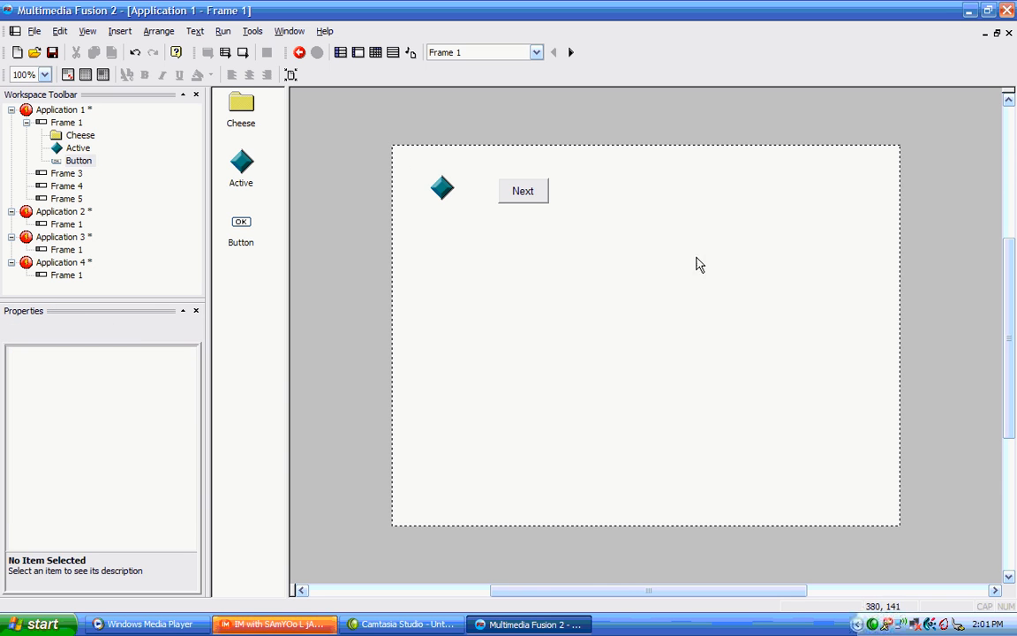
- Rename the Active object as "Diamond"
{"action": "right_click", "coordinate": [442, 188]}
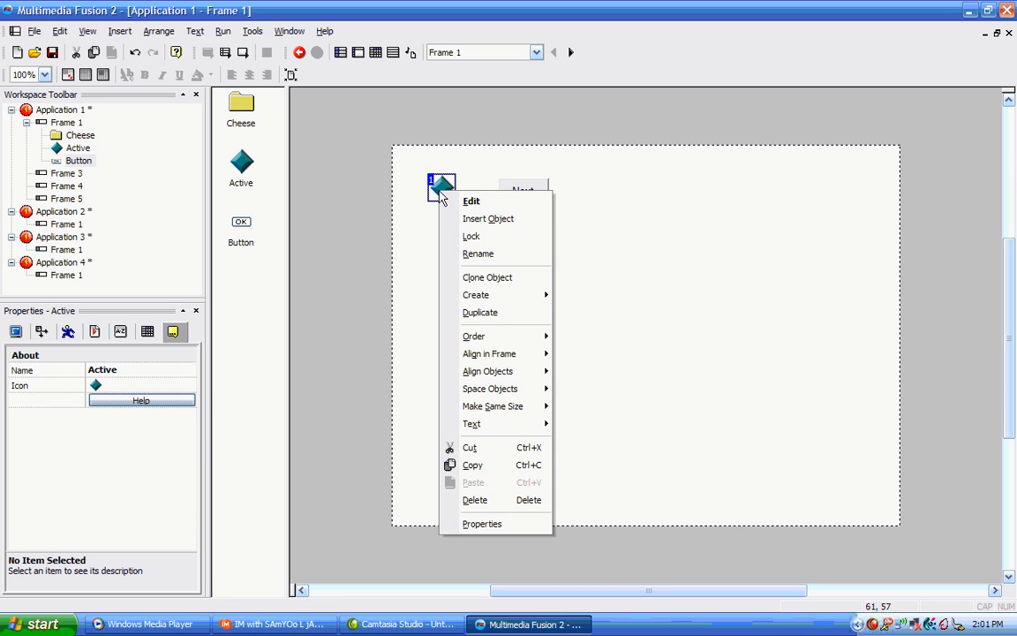
{"action": "left_click", "coordinate": [506, 256]}
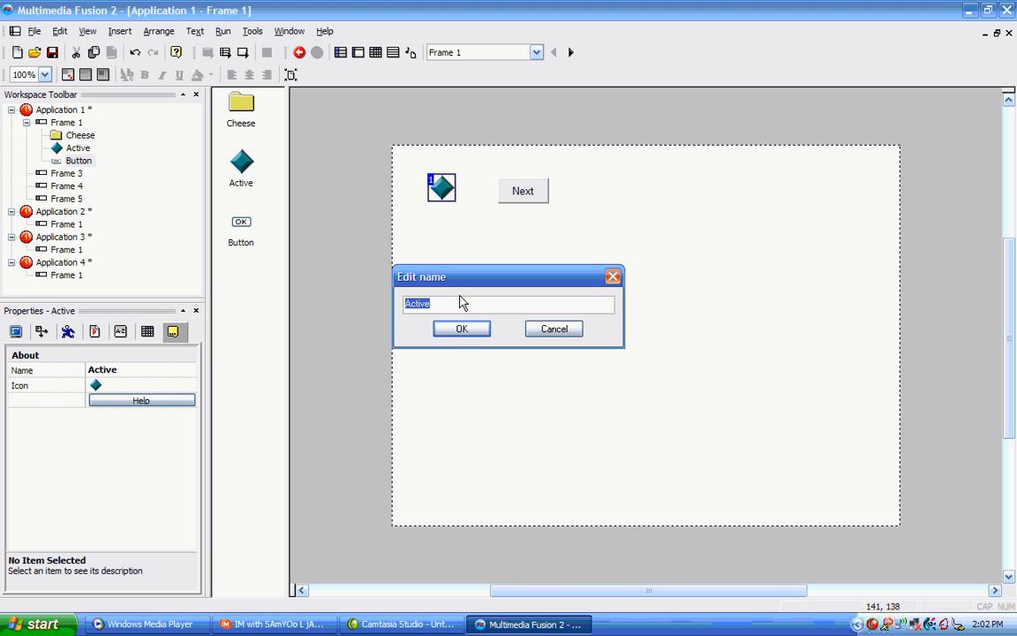
{"action": "type", "text": "Diam"}
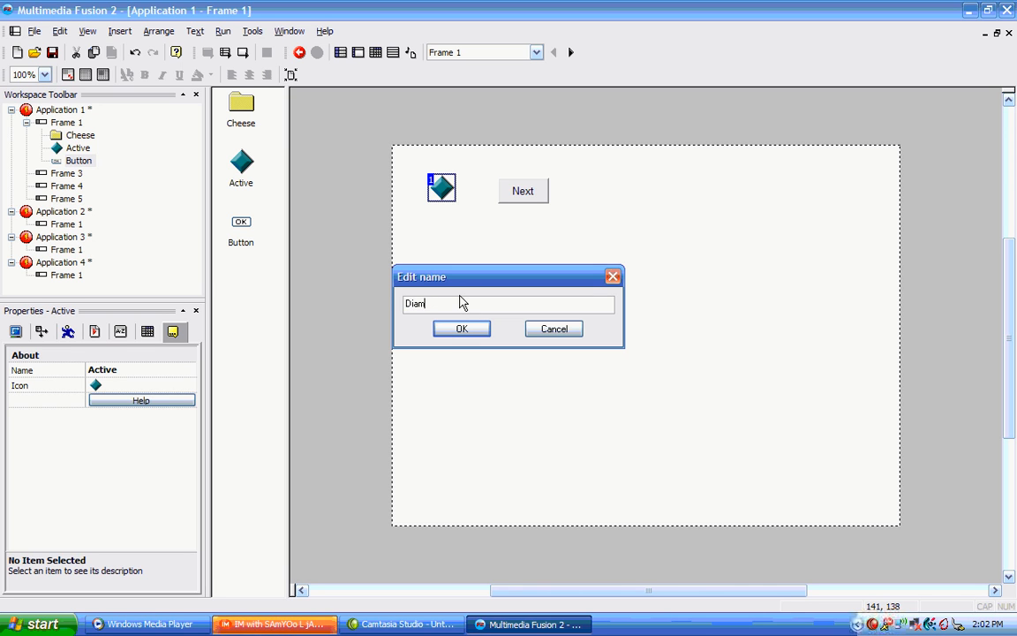
{"action": "type", "text": "ond"}
{"action": "left_click", "coordinate": [461, 330]}
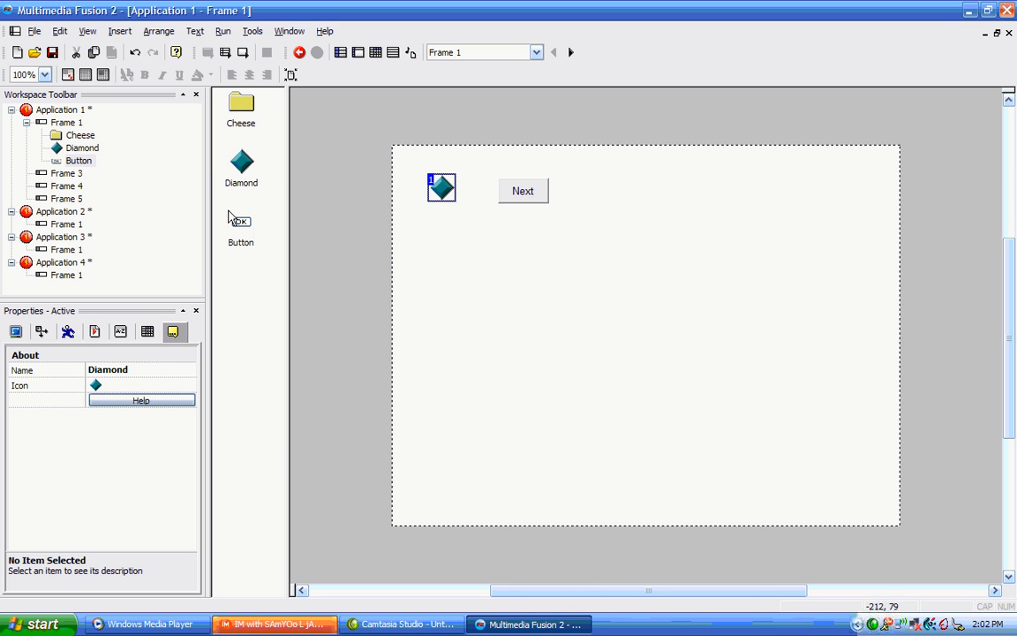
- Rename the Button object as "Next" and deselect it
{"action": "left_click", "coordinate": [512, 195]}
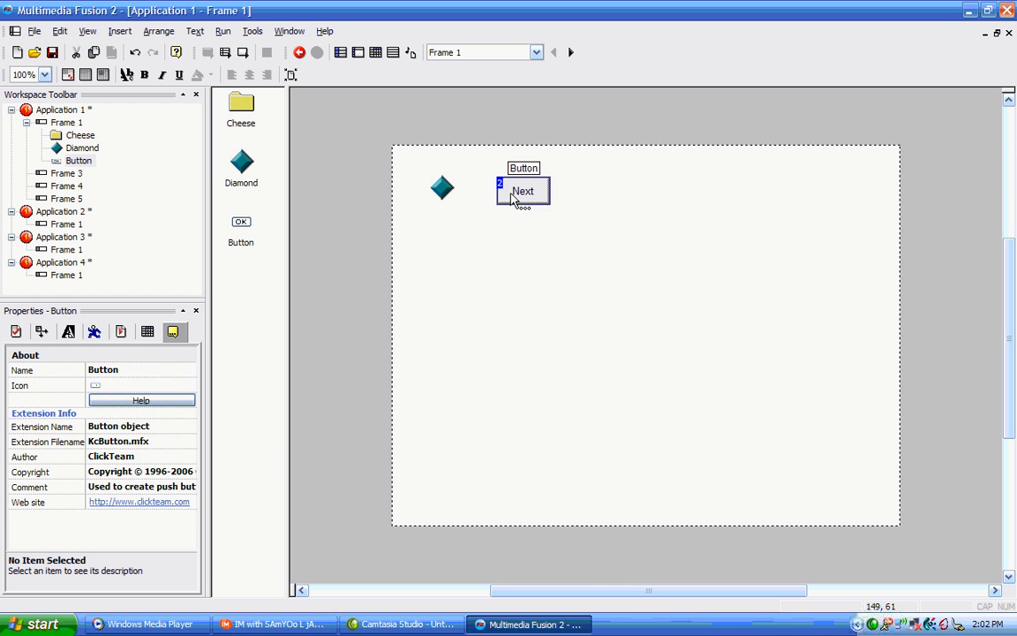
{"action": "right_click", "coordinate": [510, 196]}
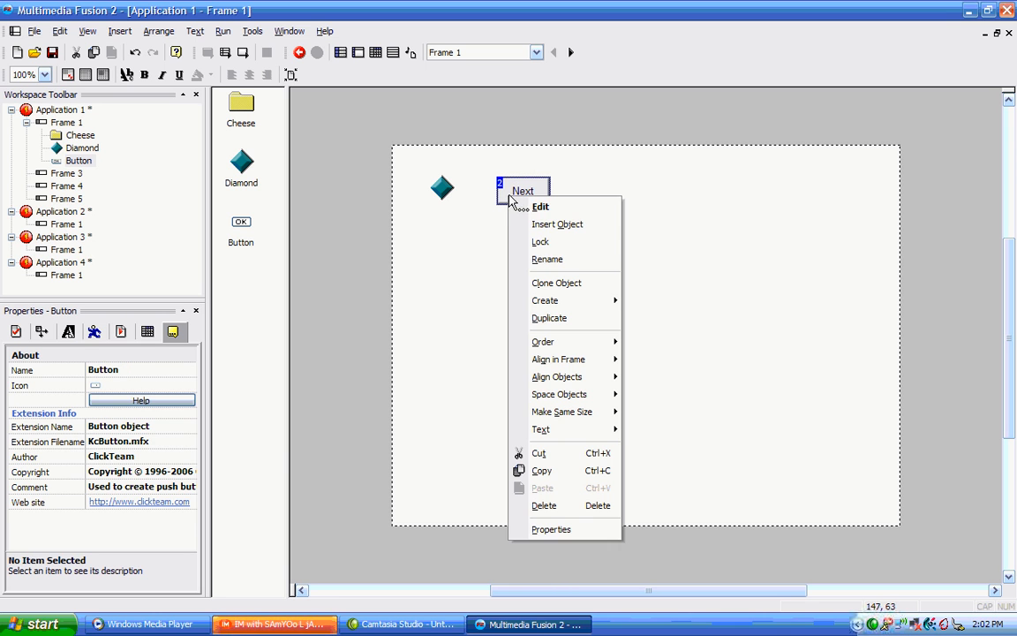
{"action": "left_click", "coordinate": [550, 260]}
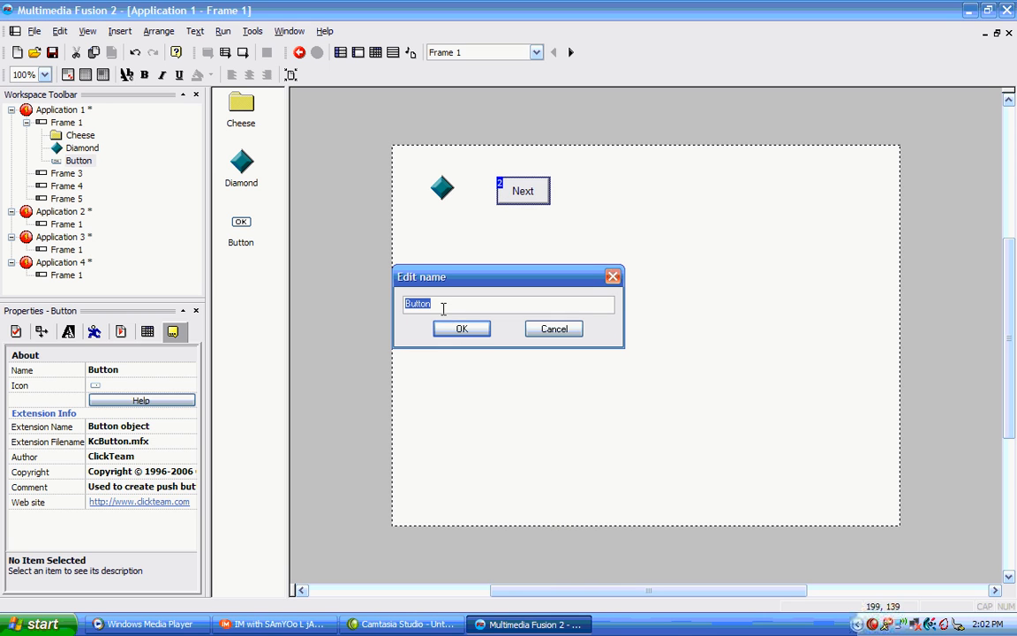
{"action": "type", "text": "Next"}
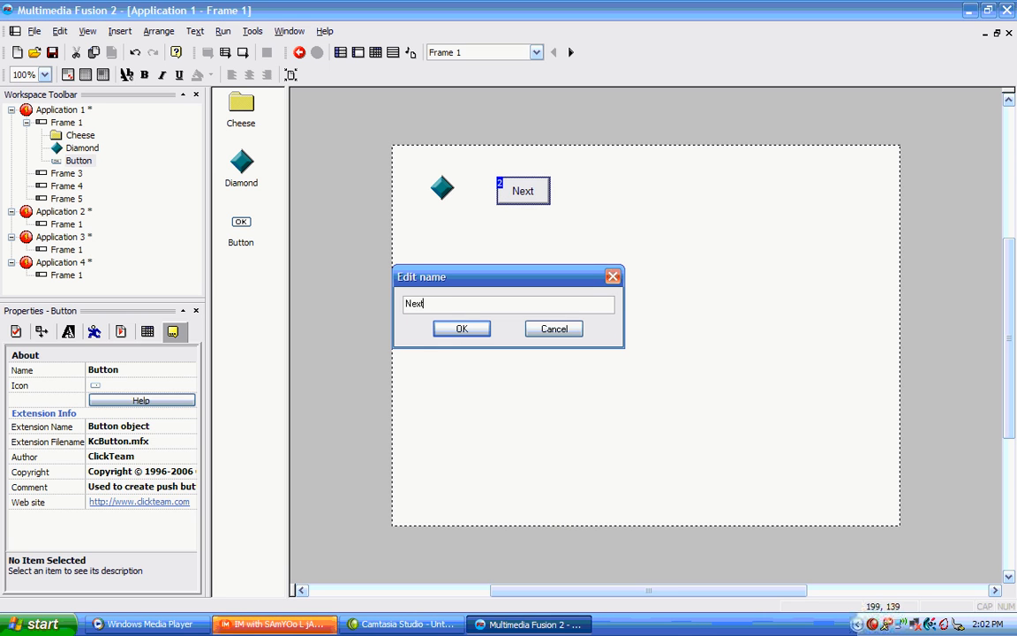
{"action": "left_click", "coordinate": [461, 330]}
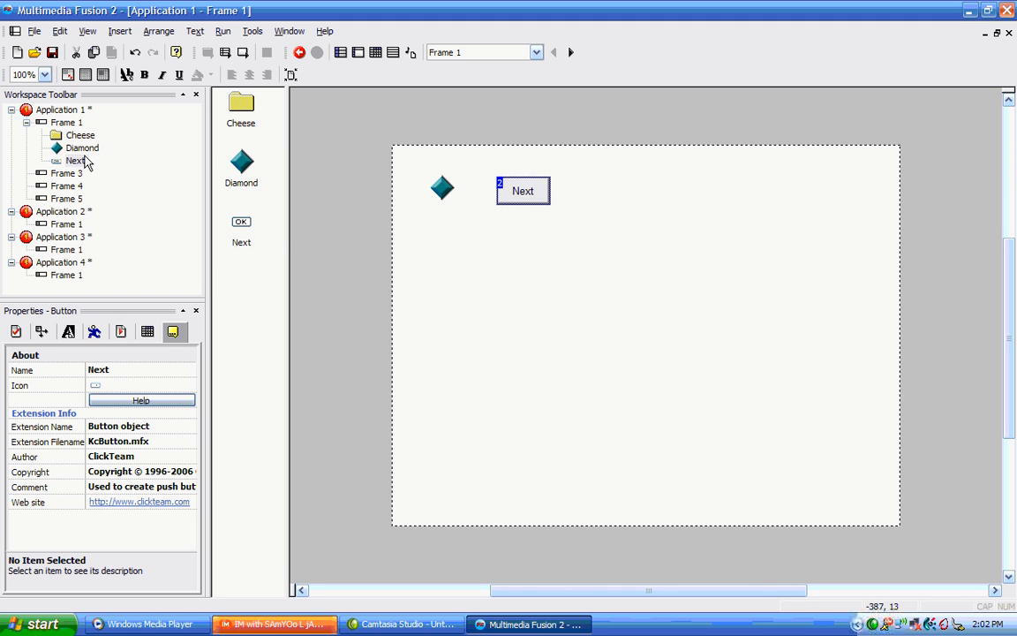
{"action": "left_click", "coordinate": [492, 192]}
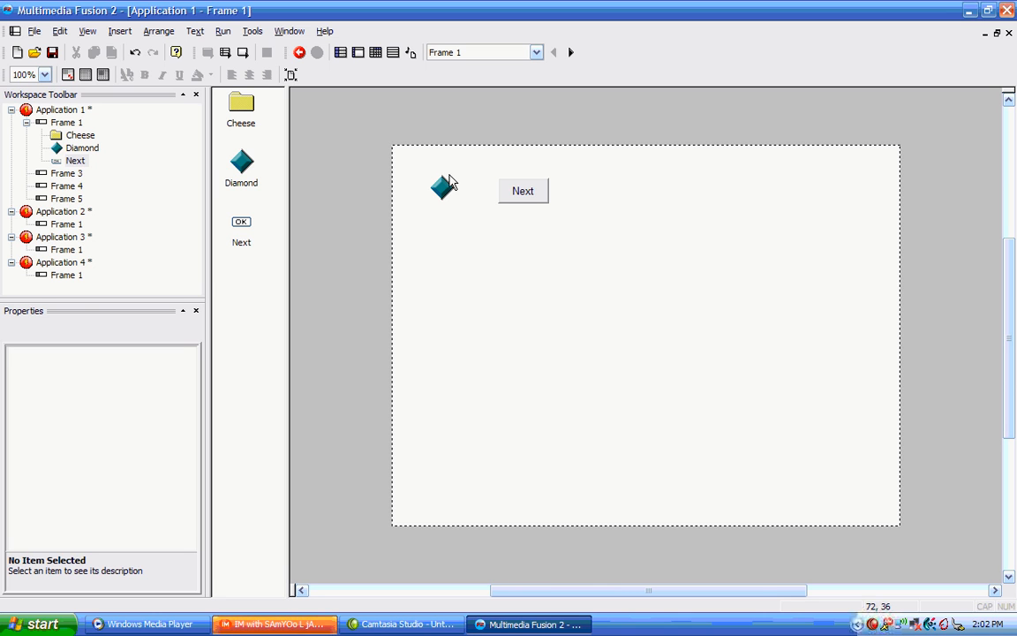
- Clone the Diamond object into a grid of 4 rows and 3 columns with zero spacing
{"action": "right_click", "coordinate": [450, 188]}
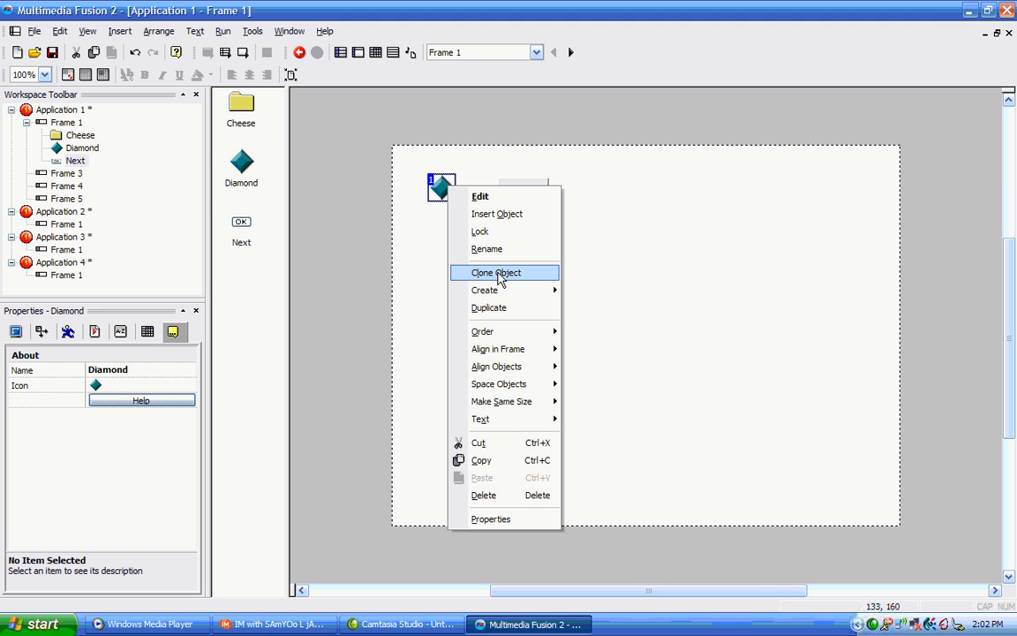
{"action": "left_click", "coordinate": [499, 277]}
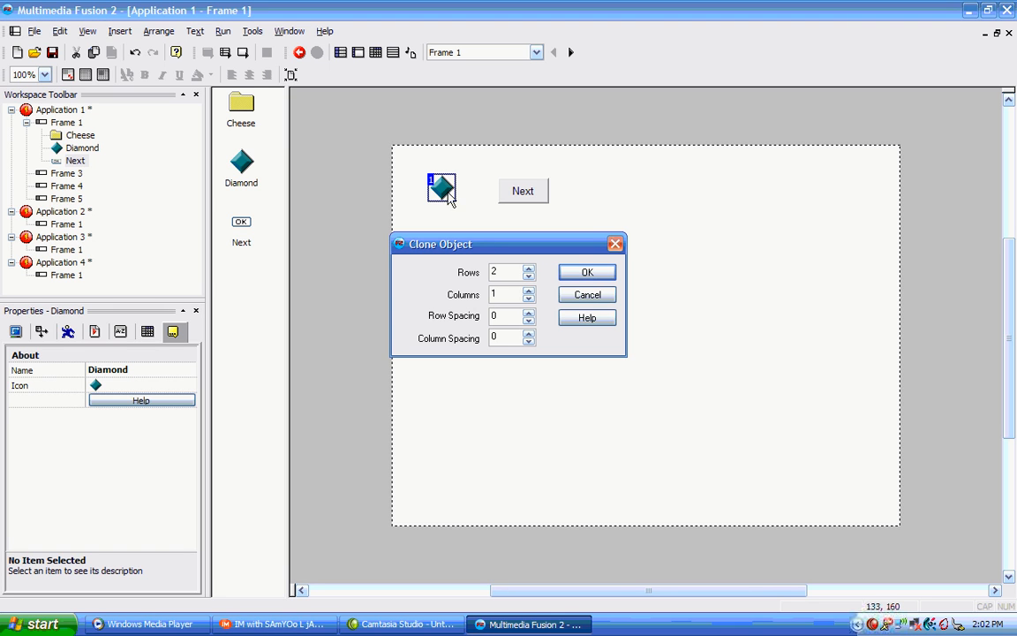
{"action": "left_click", "coordinate": [528, 269]}
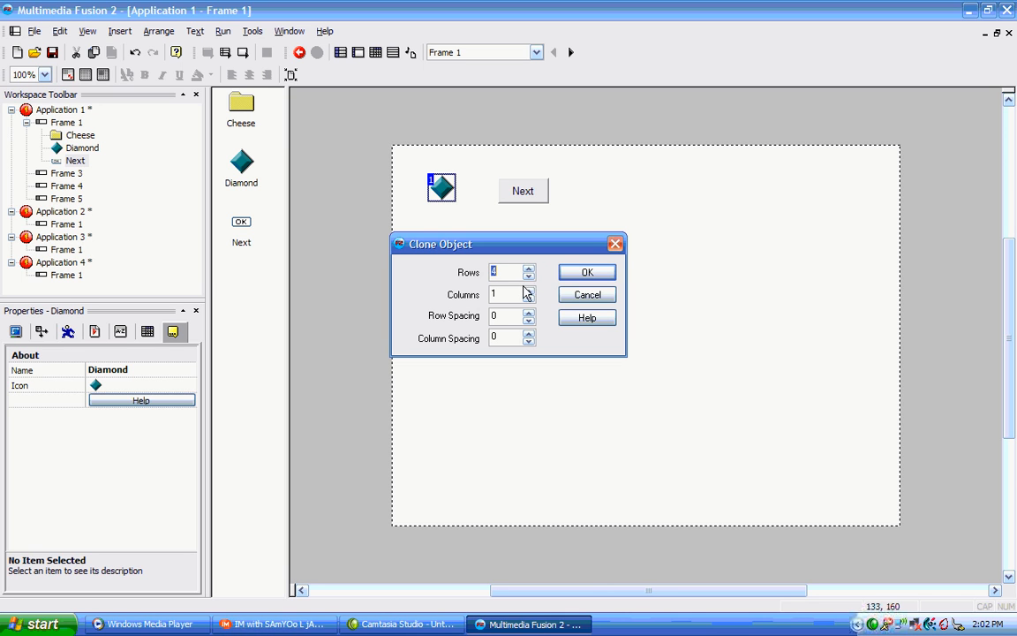
{"action": "left_click", "coordinate": [528, 291]}
{"action": "left_click", "coordinate": [587, 274]}
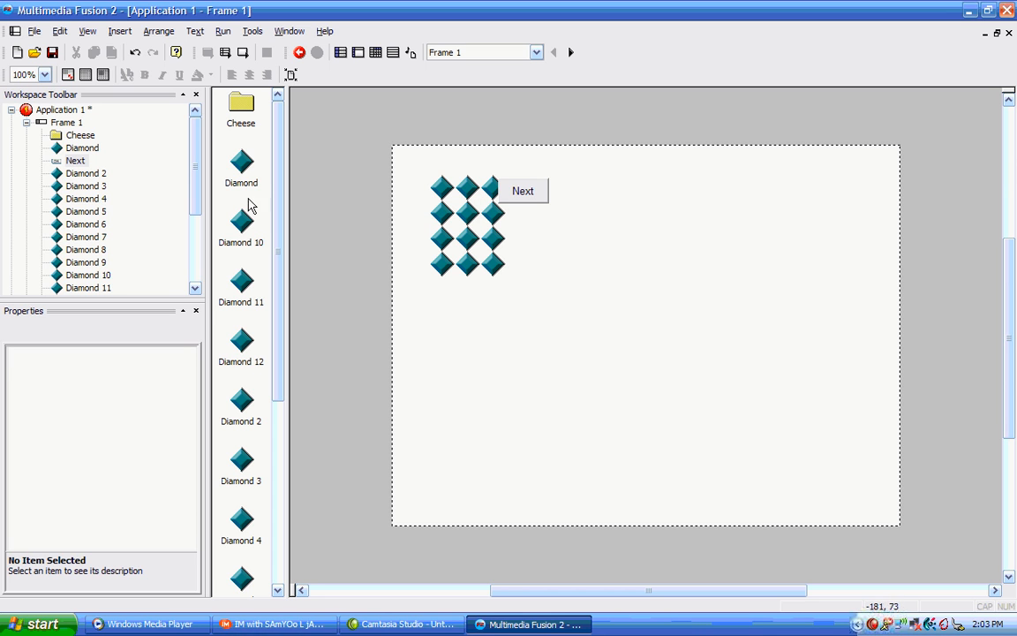
- Examine the Diamond clones one by one, matching each listed object to its instance in the frame, and leave nothing selected
{"action": "left_click", "coordinate": [243, 164]}
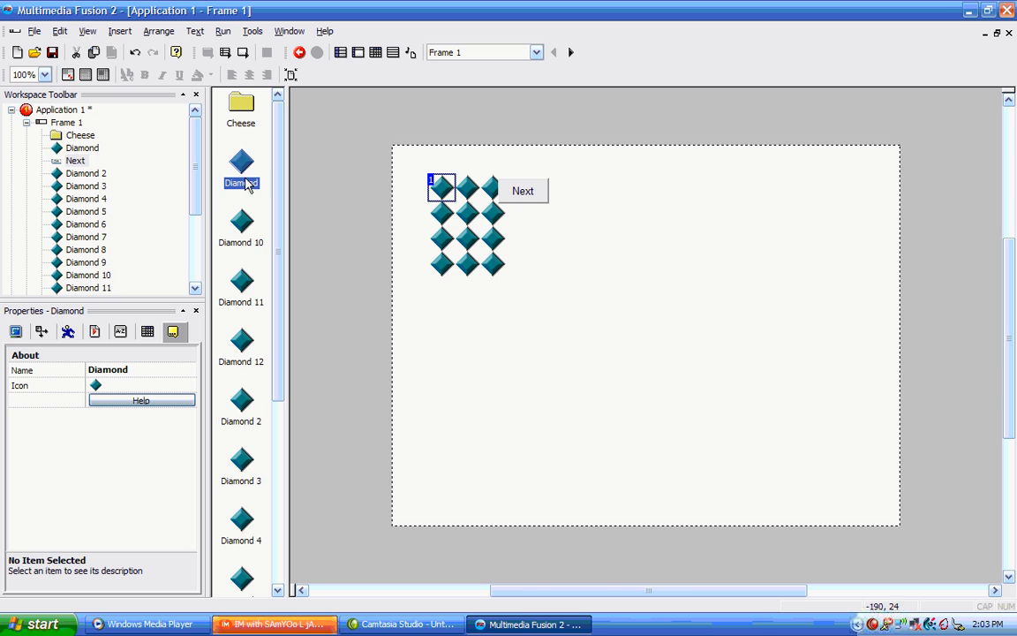
{"action": "left_click", "coordinate": [255, 236]}
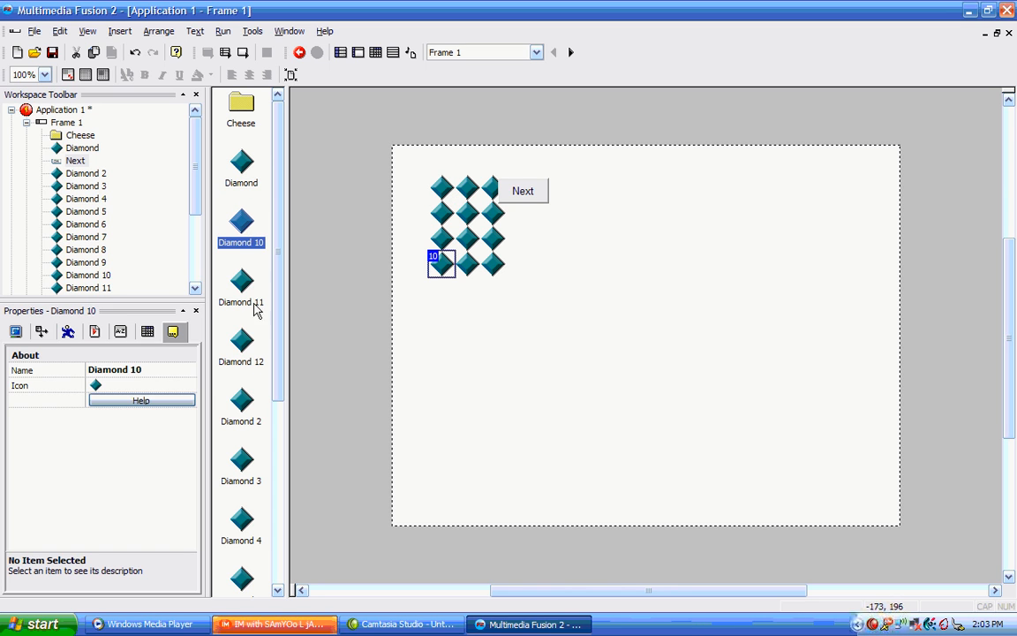
{"action": "left_click", "coordinate": [247, 413]}
{"action": "left_click", "coordinate": [242, 463]}
{"action": "left_click", "coordinate": [241, 523]}
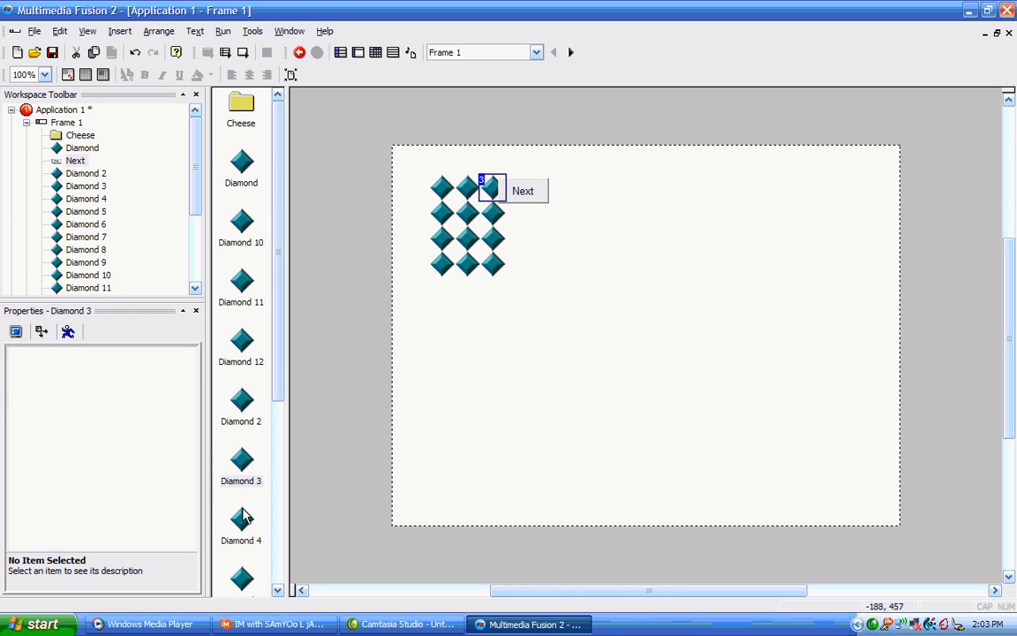
{"action": "left_click", "coordinate": [246, 345]}
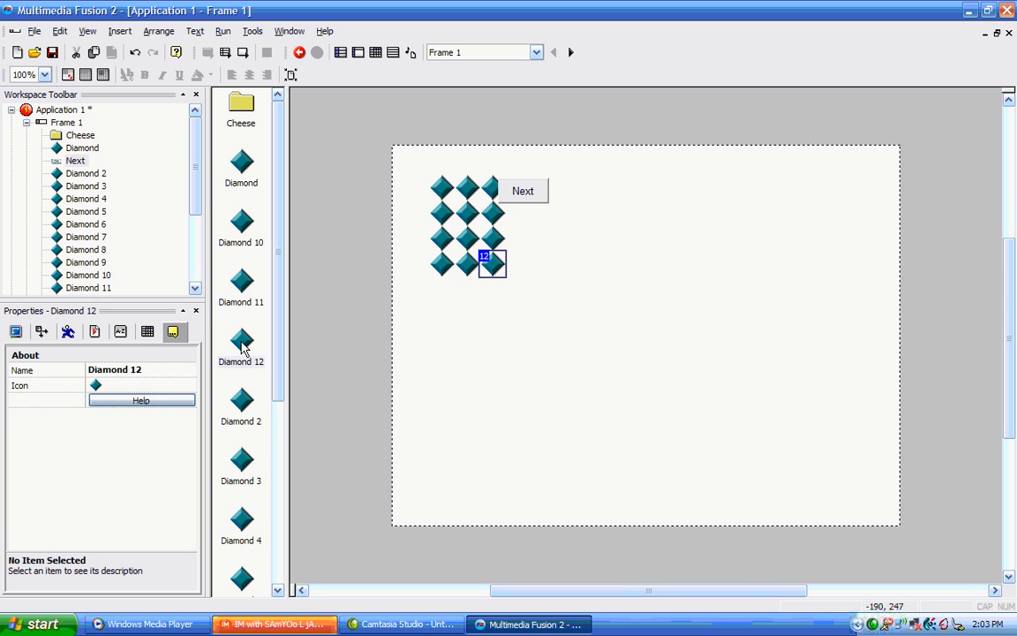
{"action": "left_click", "coordinate": [571, 351]}
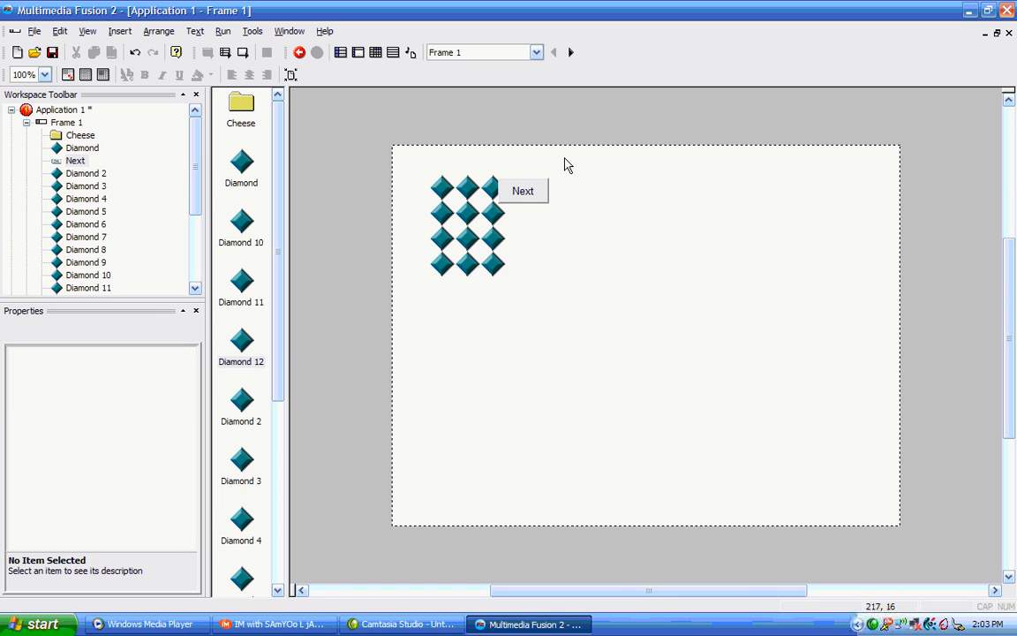
{"action": "left_click", "coordinate": [494, 265]}
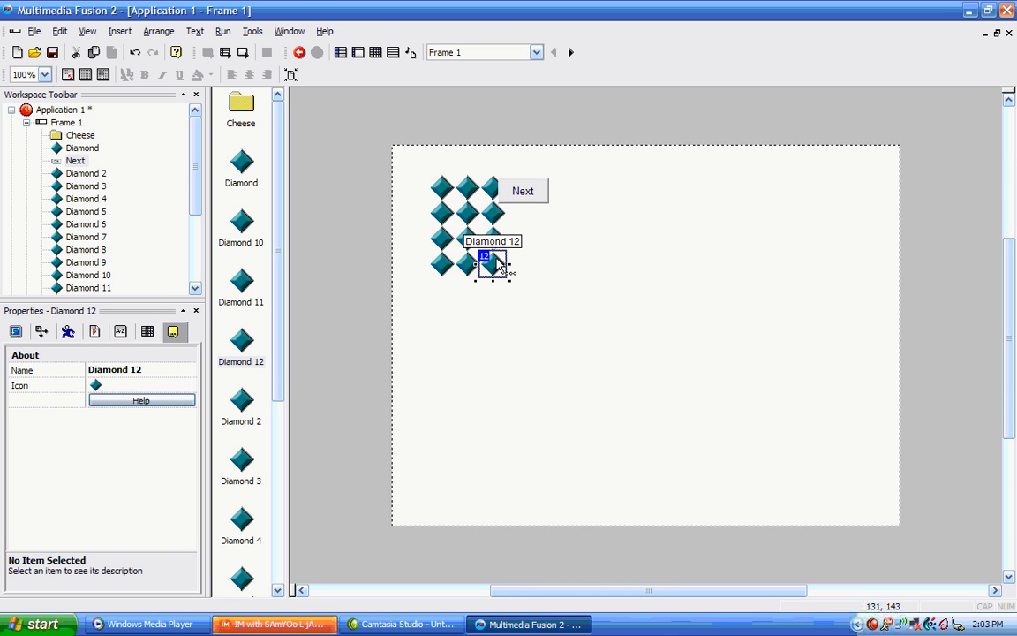
{"action": "left_click", "coordinate": [497, 267]}
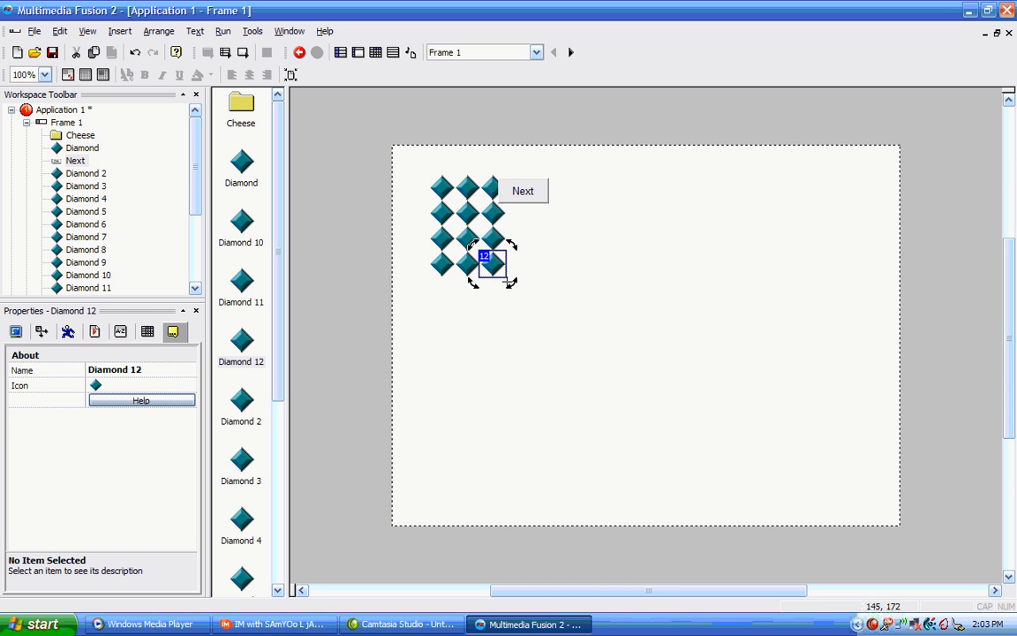
{"action": "left_click", "coordinate": [583, 239]}
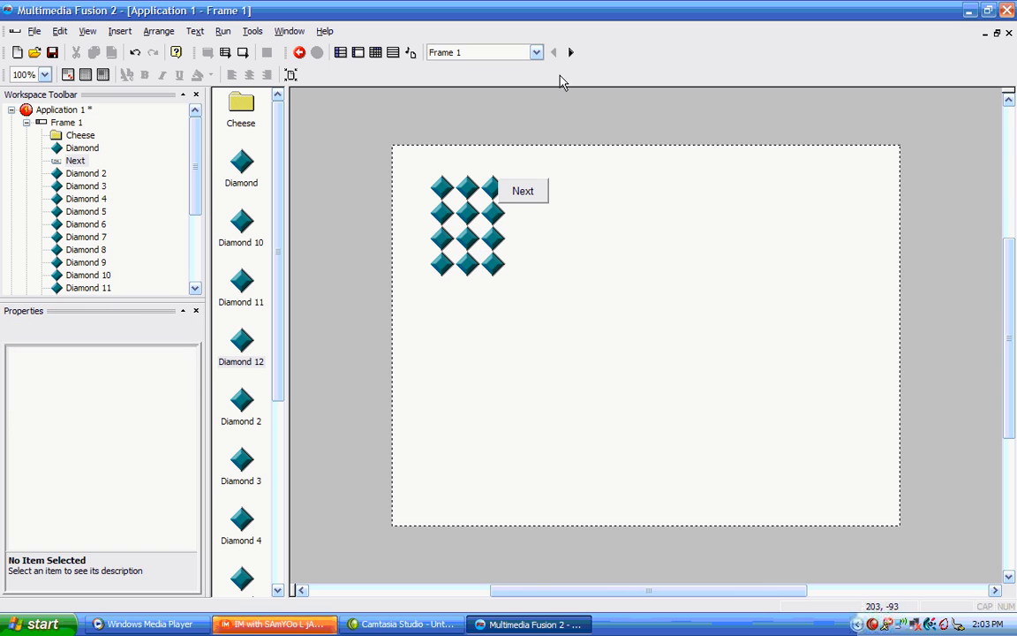
- Insert a new Active object in the frame below the grid of Diamond clones
{"action": "right_click", "coordinate": [455, 306]}
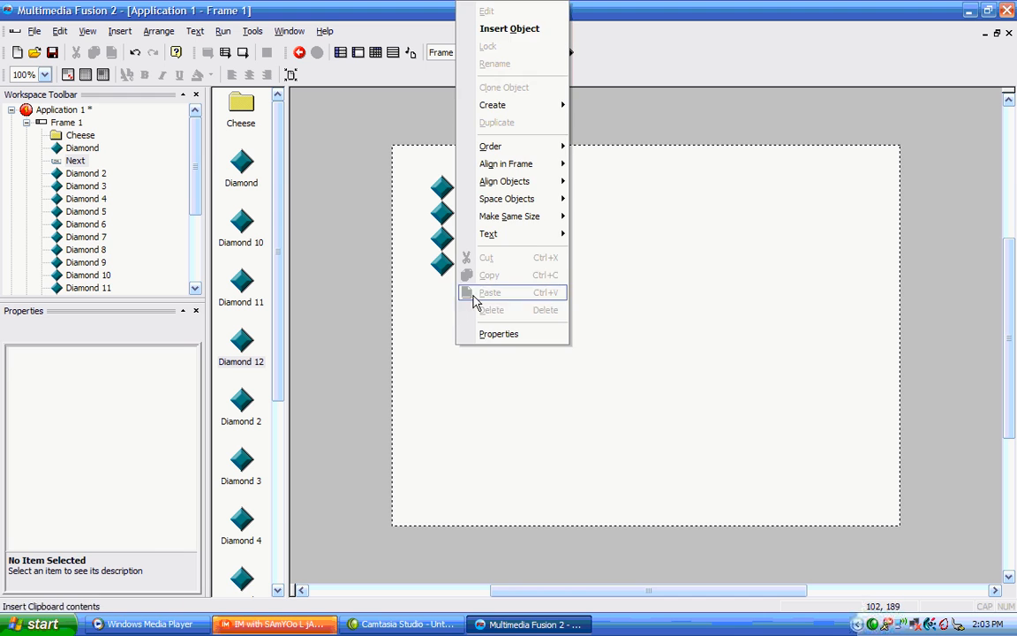
{"action": "left_click", "coordinate": [496, 31]}
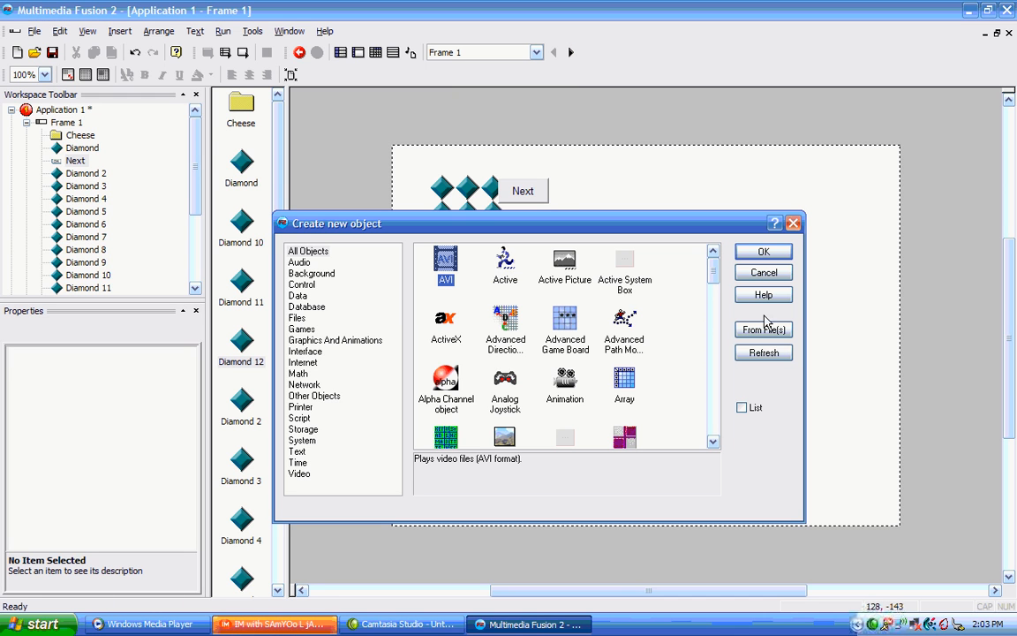
{"action": "double_click", "coordinate": [505, 264]}
{"action": "left_click", "coordinate": [466, 331]}
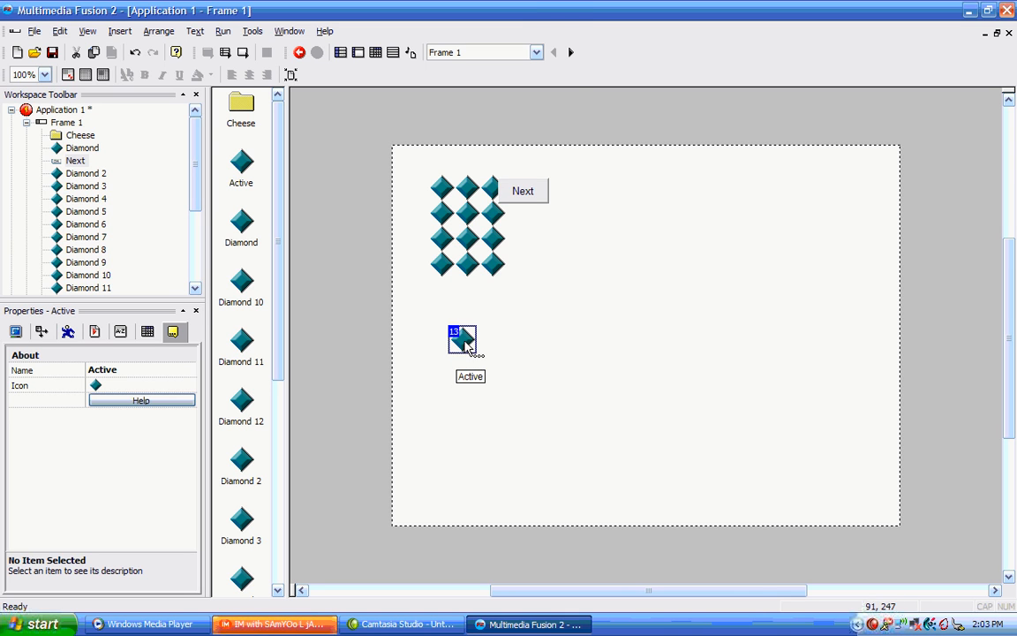
- Rename the new Active object as "Other Diamond"
{"action": "right_click", "coordinate": [465, 343]}
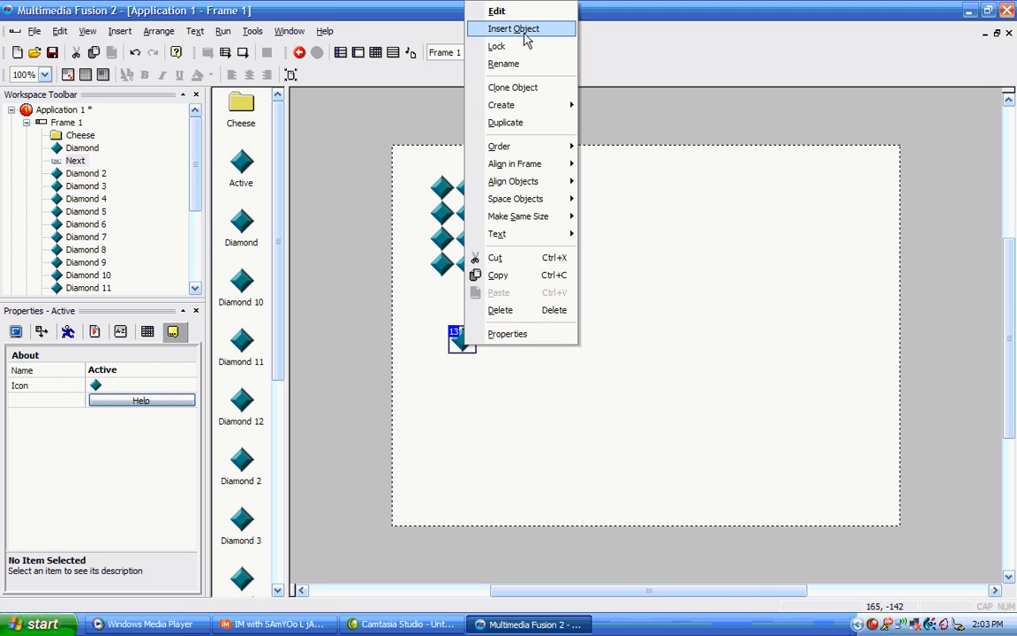
{"action": "left_click", "coordinate": [504, 64]}
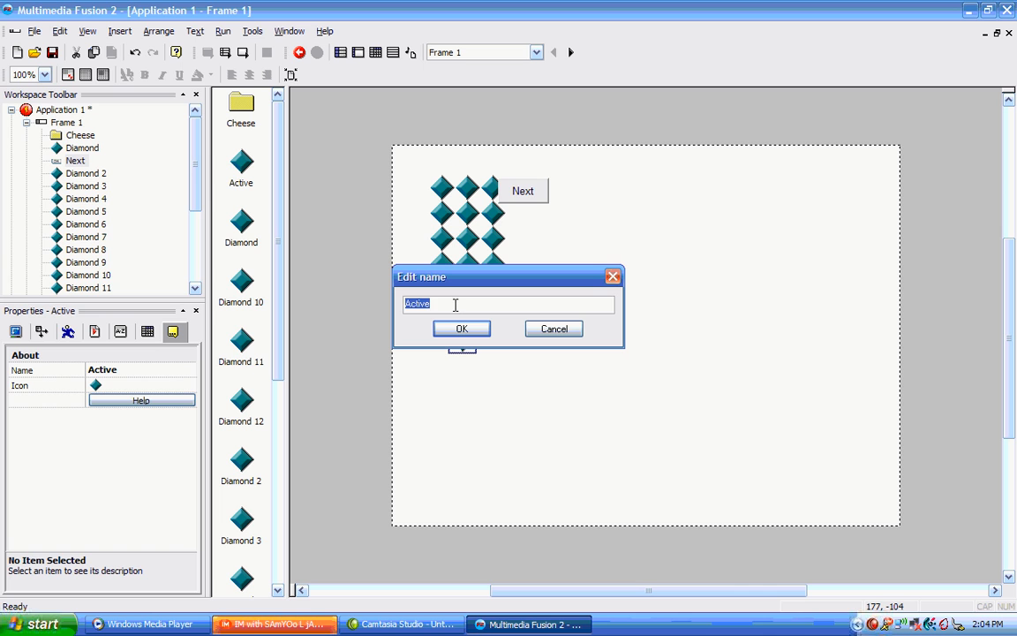
{"action": "type", "text": "Dia"}
{"action": "key", "text": "BackSpace"}
{"action": "type", "text": "Other"}
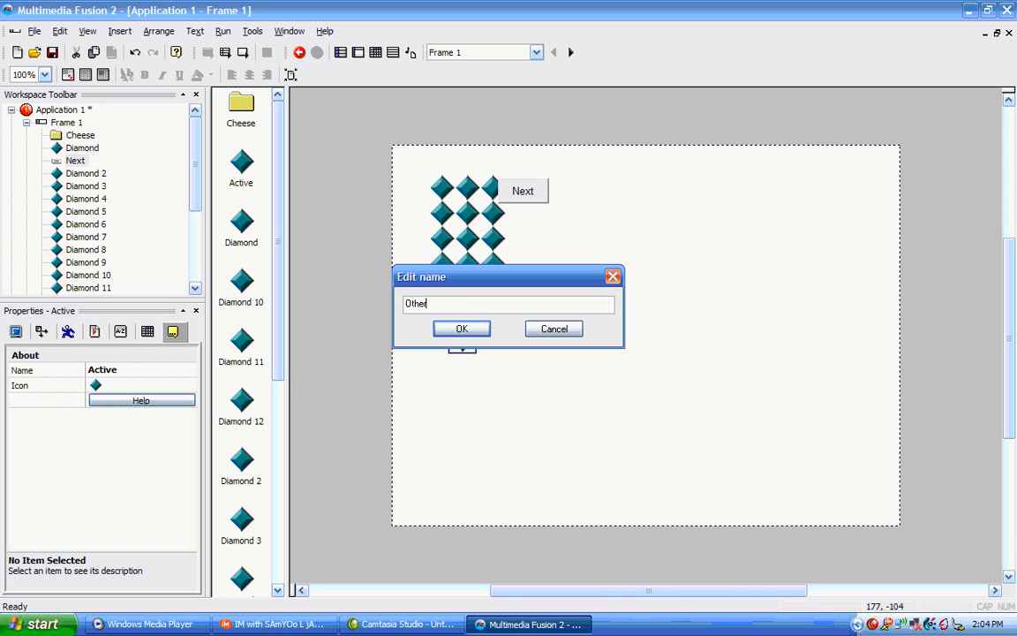
{"action": "type", "text": " Diamond"}
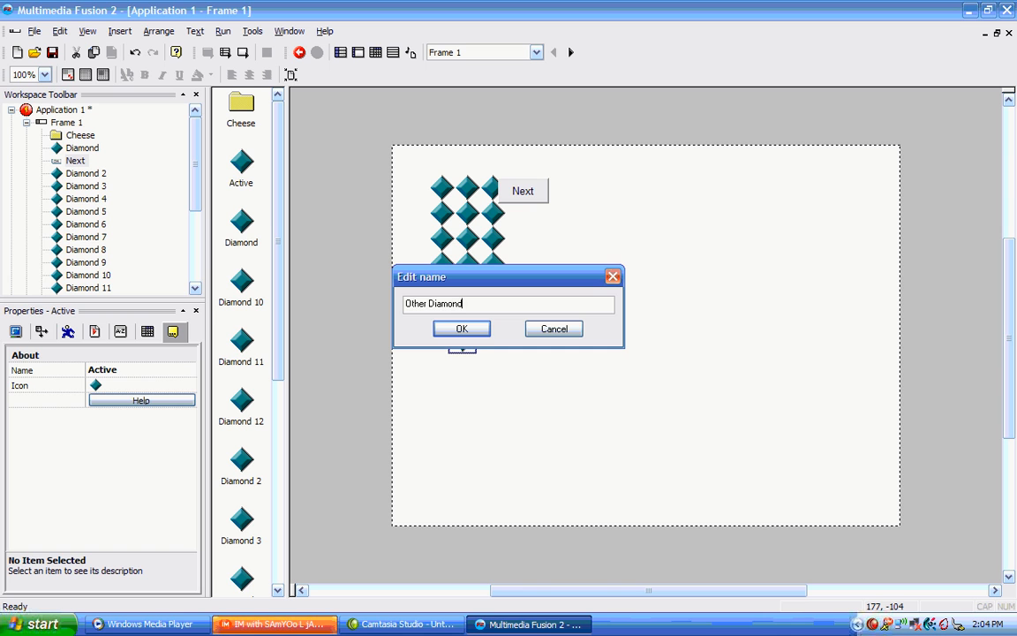
{"action": "left_click", "coordinate": [475, 330]}
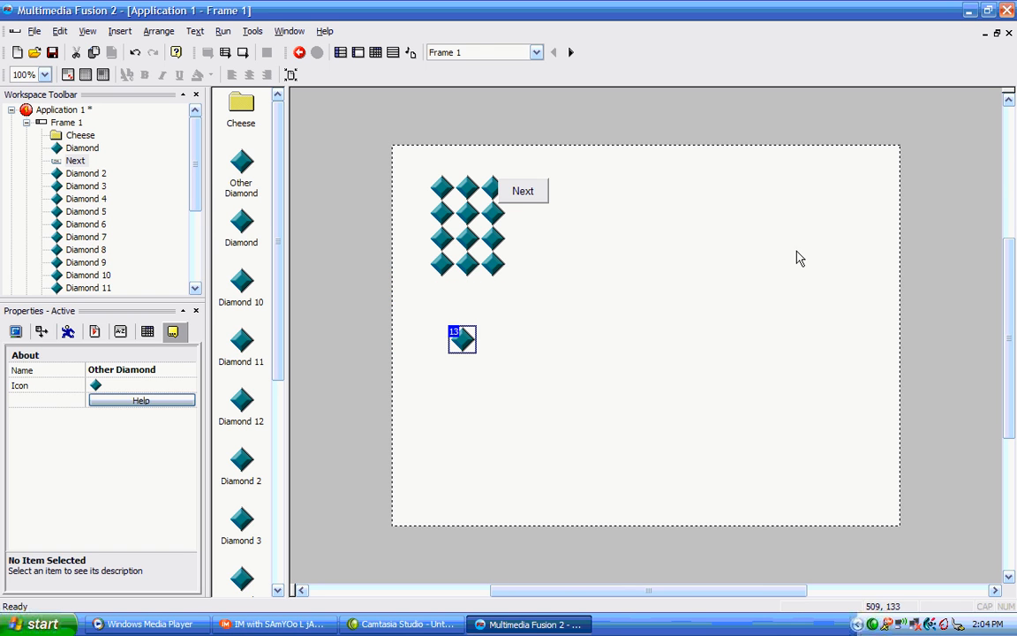
- Duplicate the Other Diamond object into a grid of 4 rows and 3 columns with zero spacing
{"action": "right_click", "coordinate": [460, 346]}
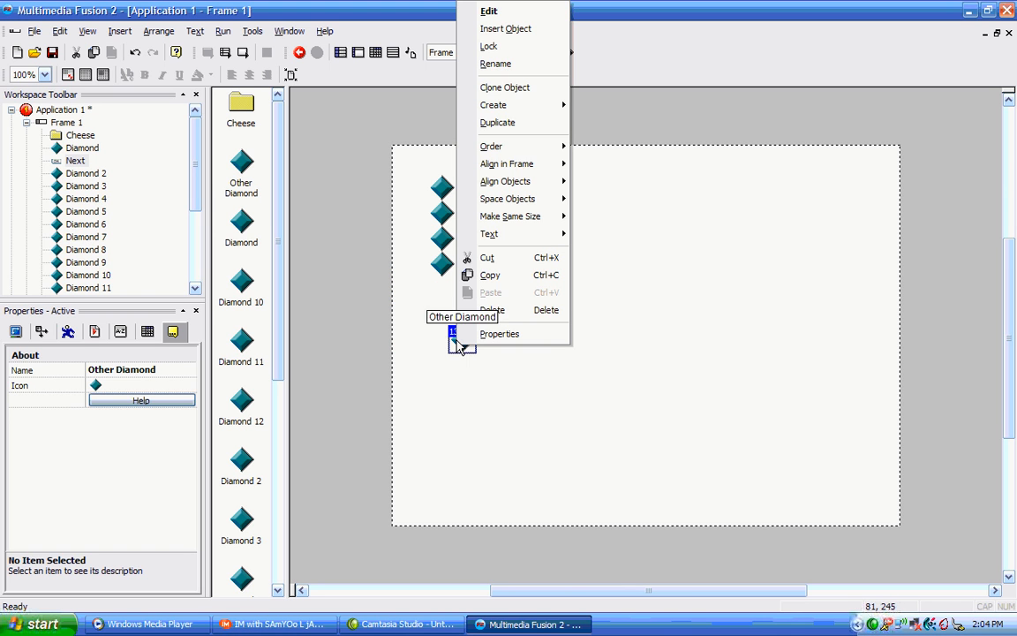
{"action": "left_click", "coordinate": [518, 132]}
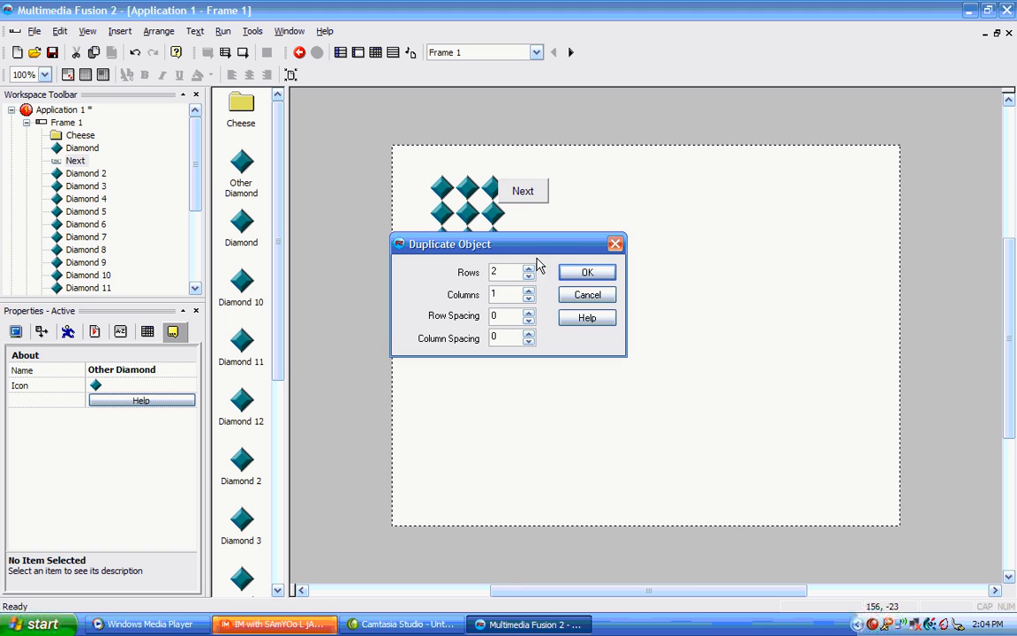
{"action": "left_click_drag", "start_coordinate": [483, 244], "coordinate": [595, 220]}
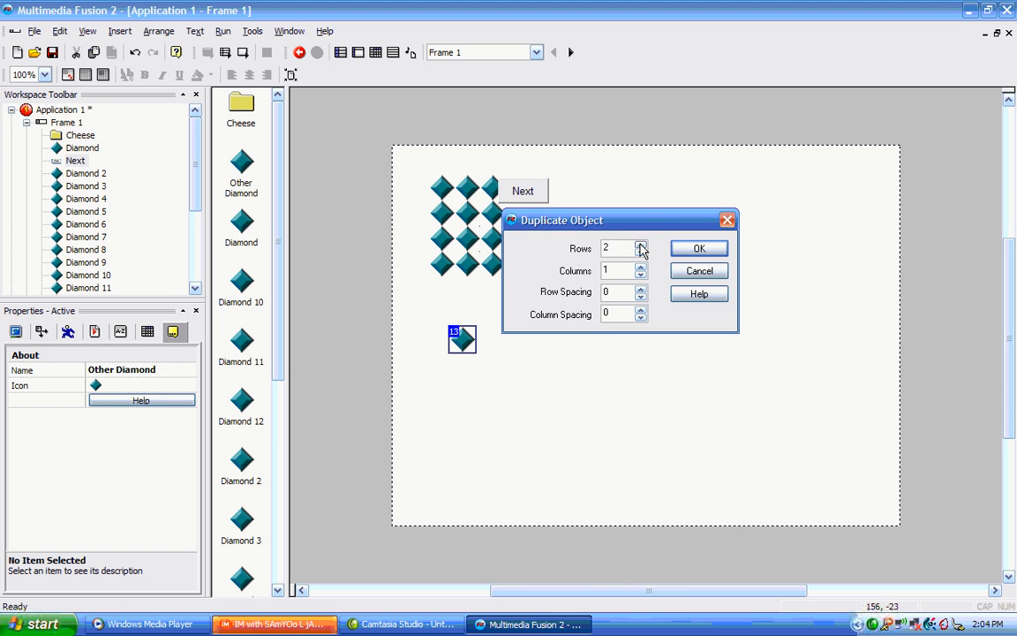
{"action": "left_click", "coordinate": [641, 244]}
{"action": "left_click", "coordinate": [641, 245]}
{"action": "left_click", "coordinate": [641, 266]}
{"action": "left_click", "coordinate": [698, 249]}
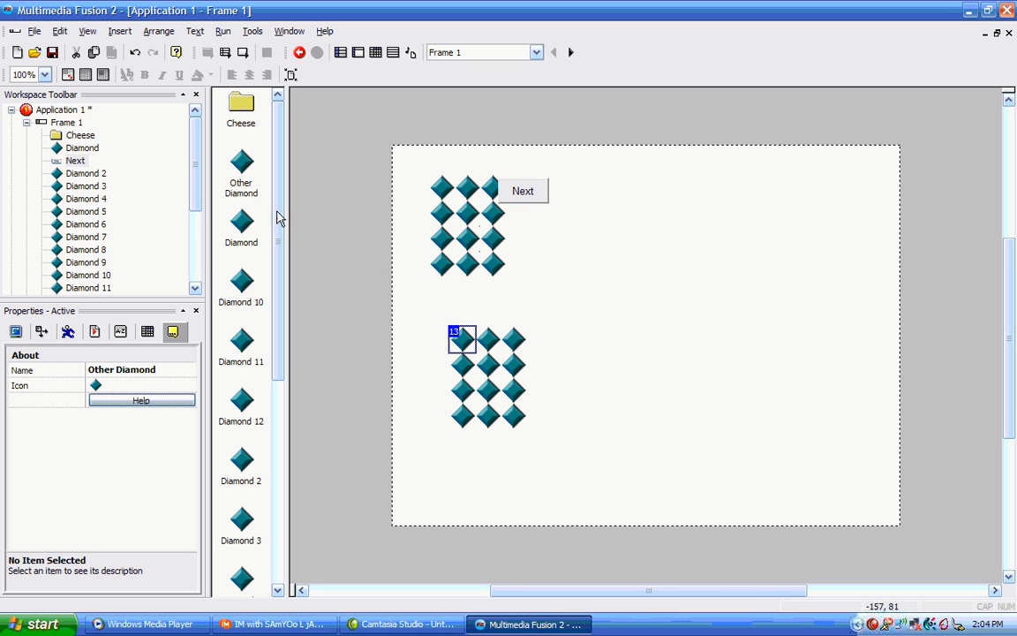
- Compare how the Other Diamond duplicates and the individual Diamond clones are selected, leaving nothing selected
{"action": "left_click_drag", "start_coordinate": [278, 204], "coordinate": [266, 176]}
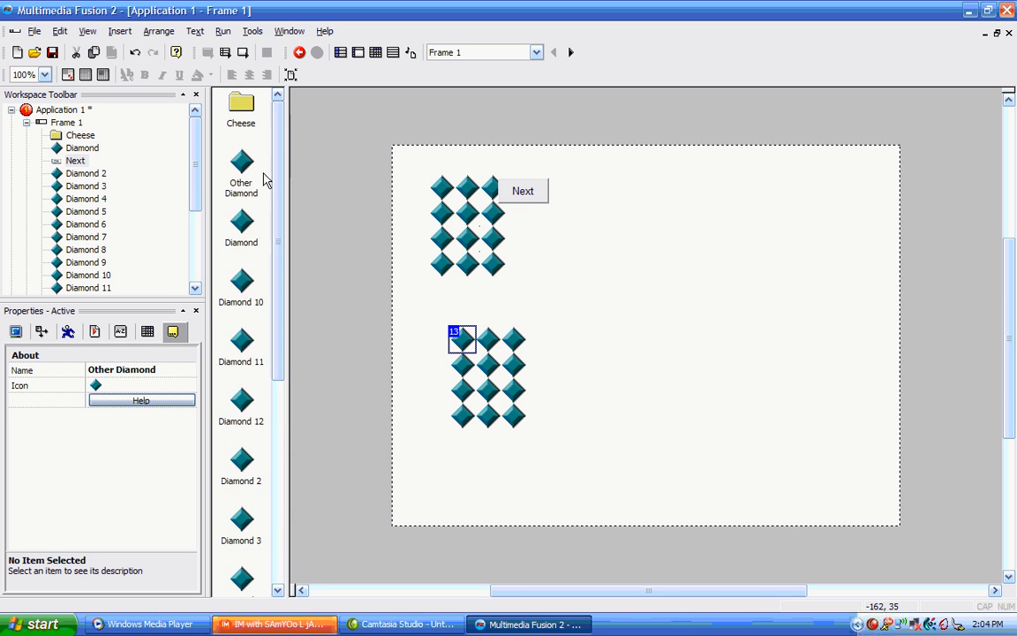
{"action": "left_click", "coordinate": [239, 170]}
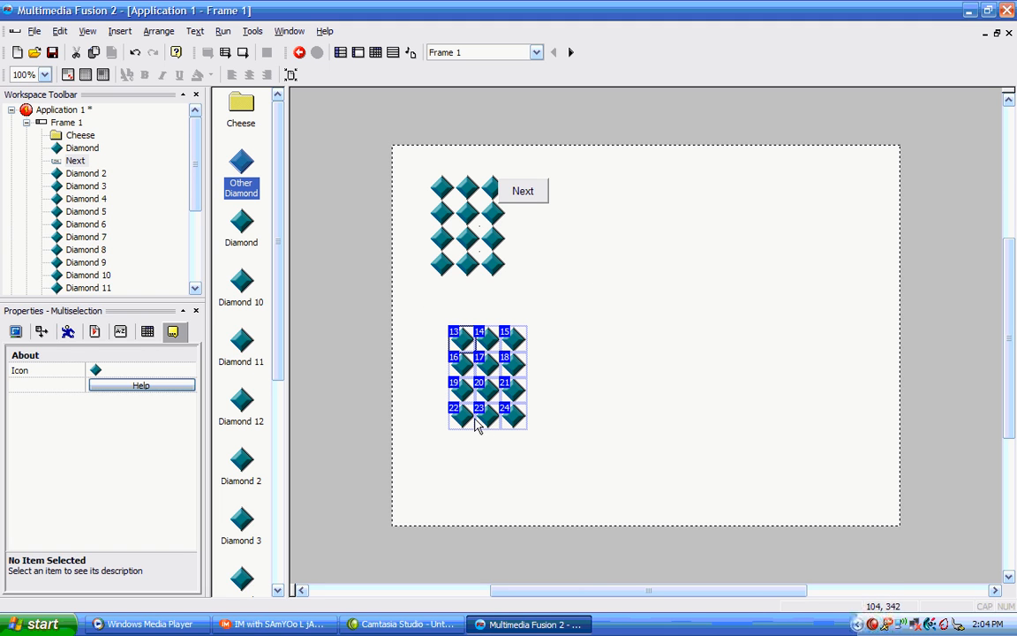
{"action": "left_click", "coordinate": [443, 190]}
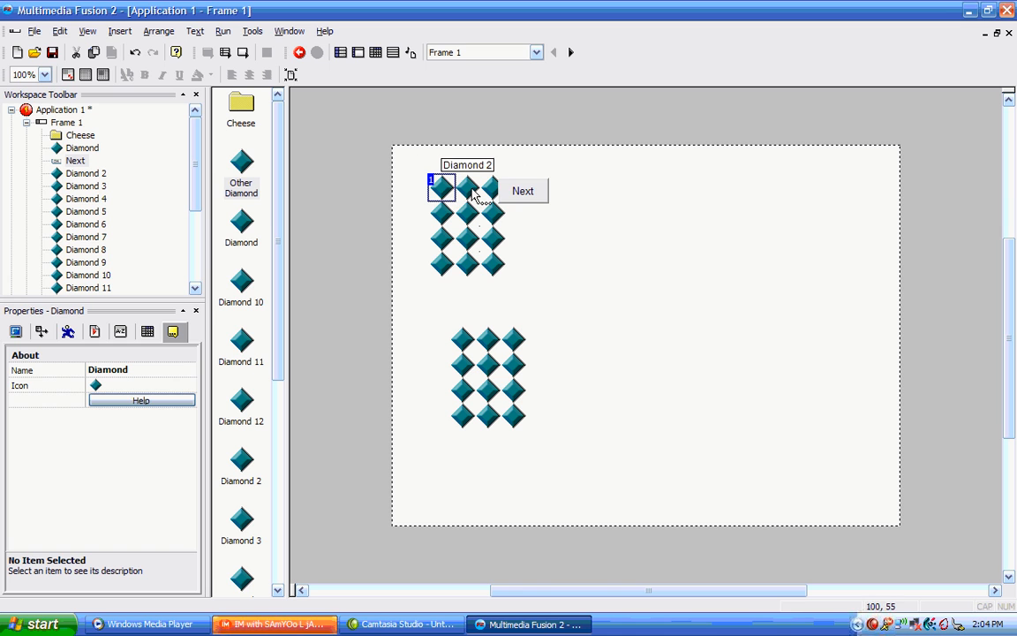
{"action": "left_click", "coordinate": [468, 188]}
{"action": "left_click", "coordinate": [436, 309]}
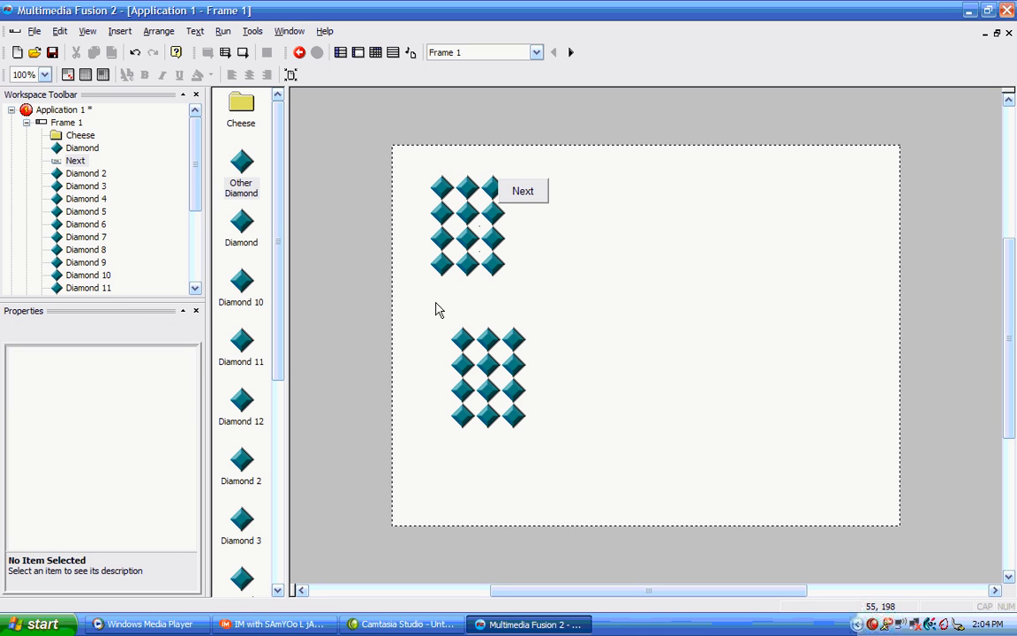
{"action": "left_click_drag", "start_coordinate": [435, 309], "coordinate": [550, 459]}
{"action": "left_click", "coordinate": [549, 459]}
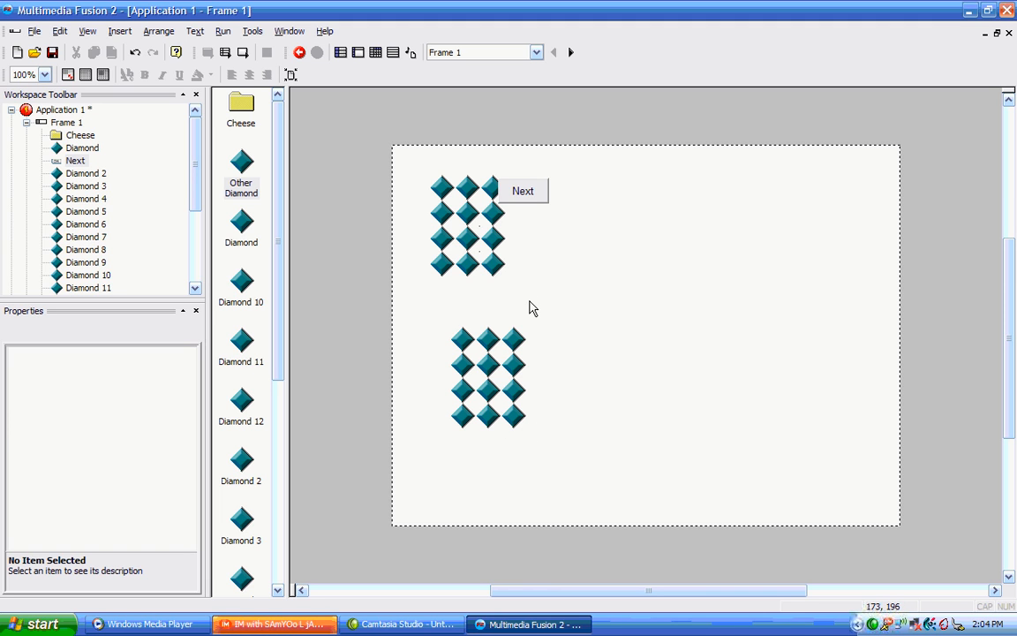
- Align the bottom-right Other Diamond duplicate to the horizontal center of the frame
{"action": "right_click", "coordinate": [512, 427]}
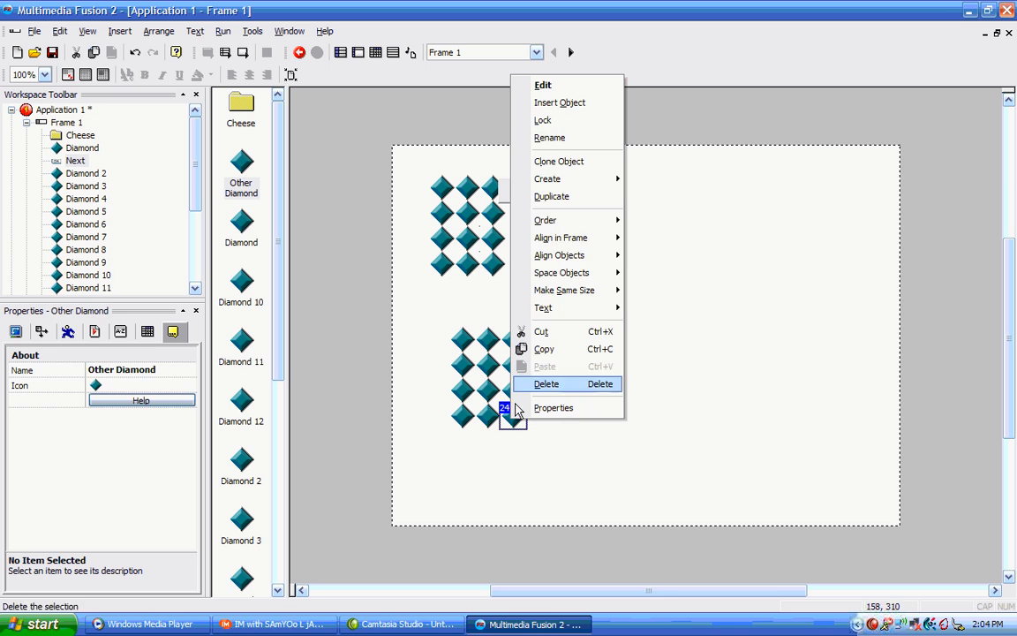
{"action": "mouse_move", "coordinate": [562, 222]}
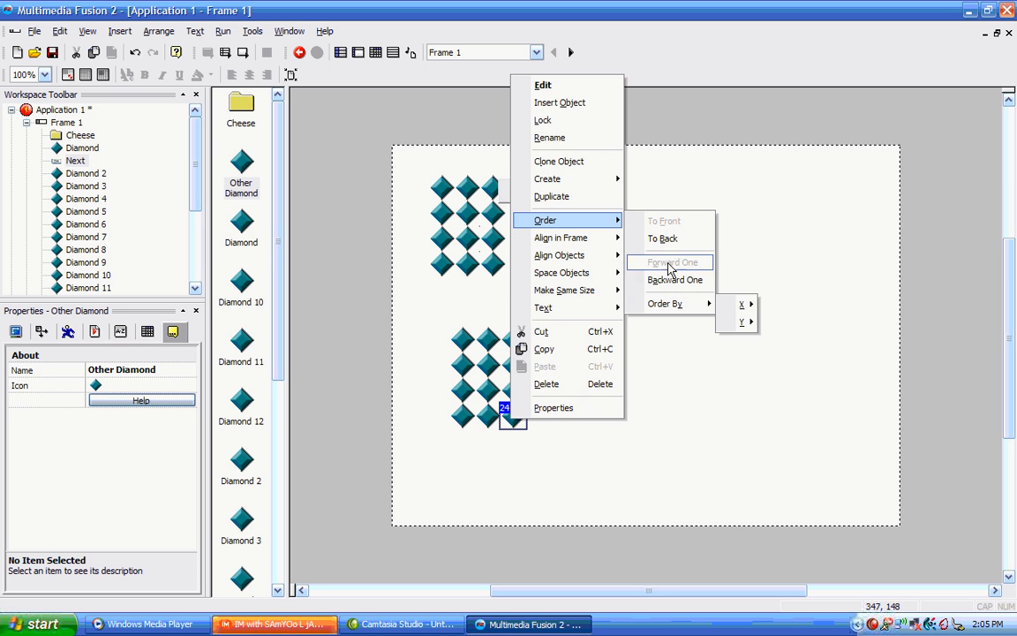
{"action": "mouse_move", "coordinate": [586, 243]}
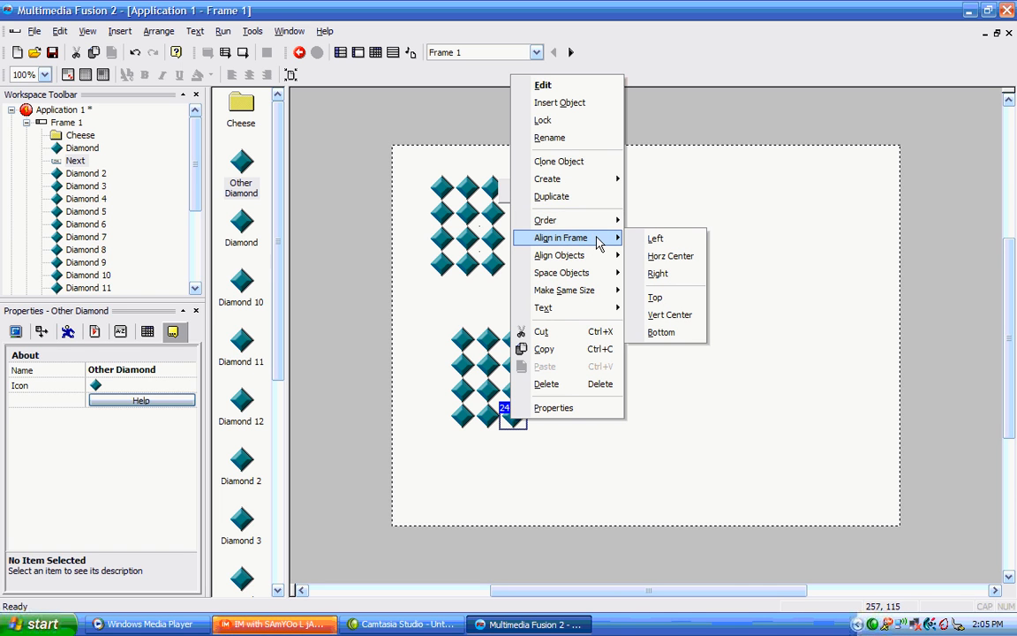
{"action": "left_click", "coordinate": [647, 260]}
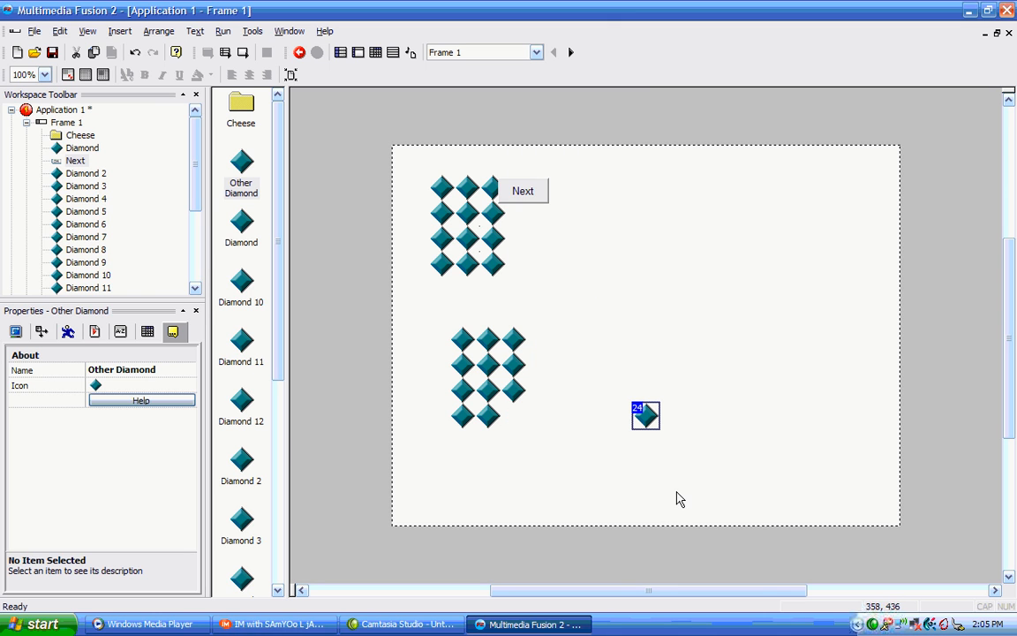
{"action": "right_click", "coordinate": [487, 415]}
{"action": "mouse_move", "coordinate": [520, 218]}
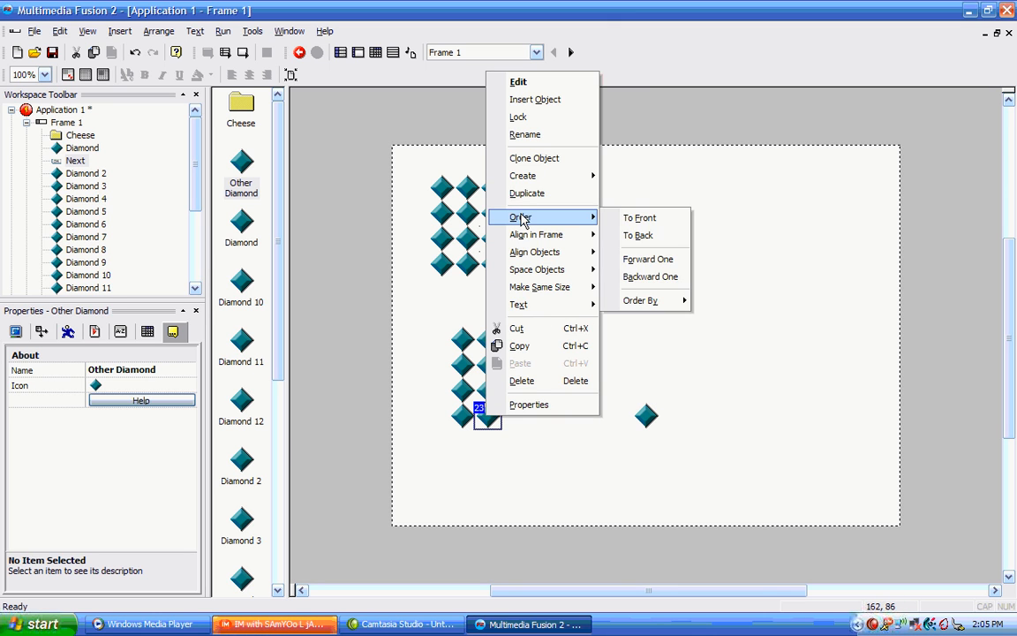
{"action": "mouse_move", "coordinate": [542, 290]}
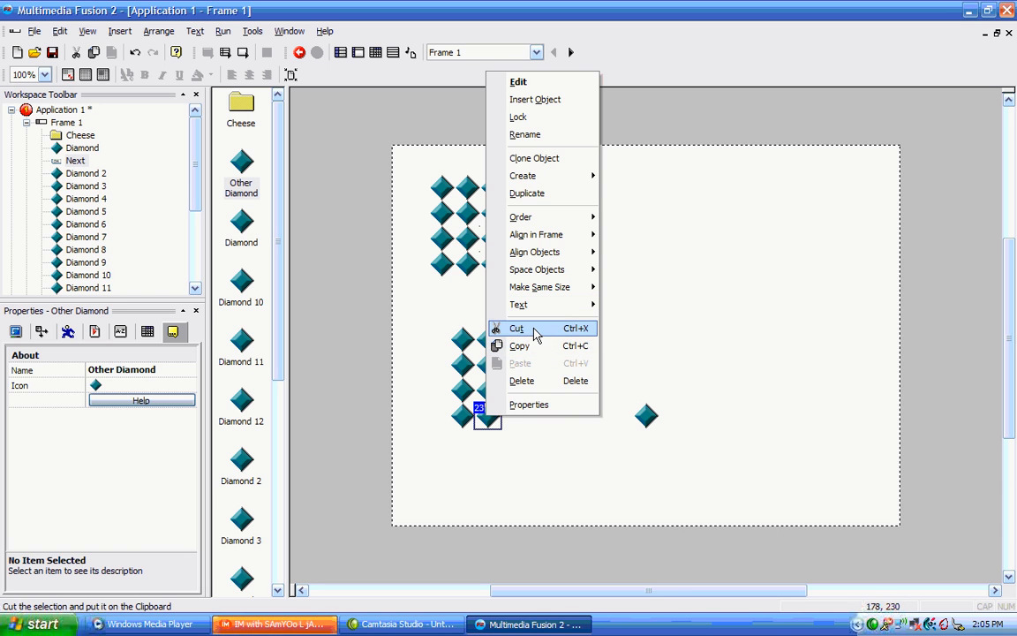
{"action": "left_click", "coordinate": [688, 313]}
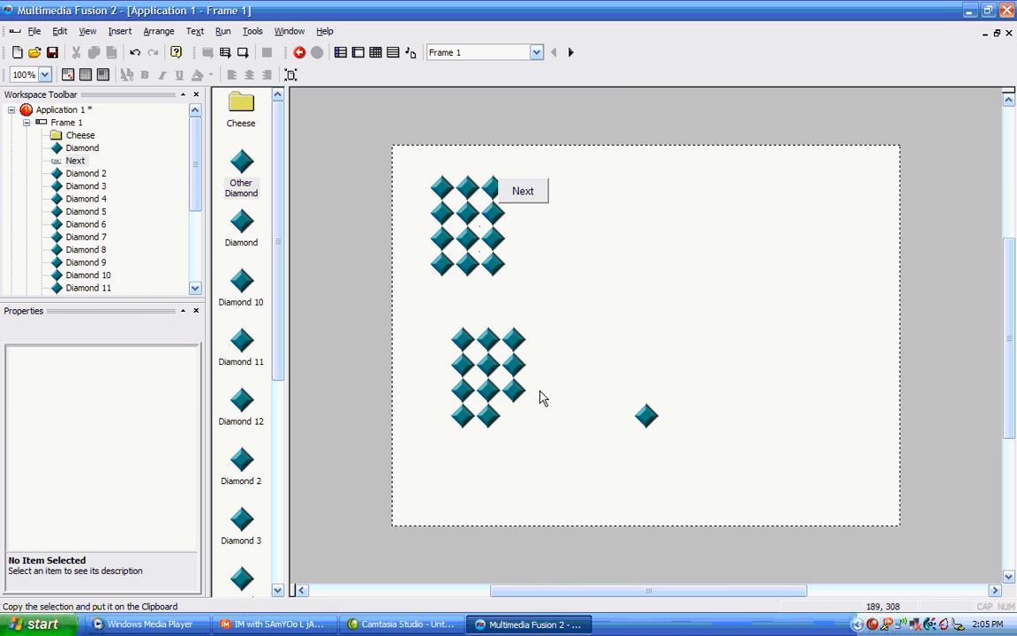
- Copy the Other Diamond duplicate at the end of the lower grid's bottom row and paste it above the separate centered duplicate
{"action": "right_click", "coordinate": [491, 421]}
{"action": "left_click", "coordinate": [493, 453]}
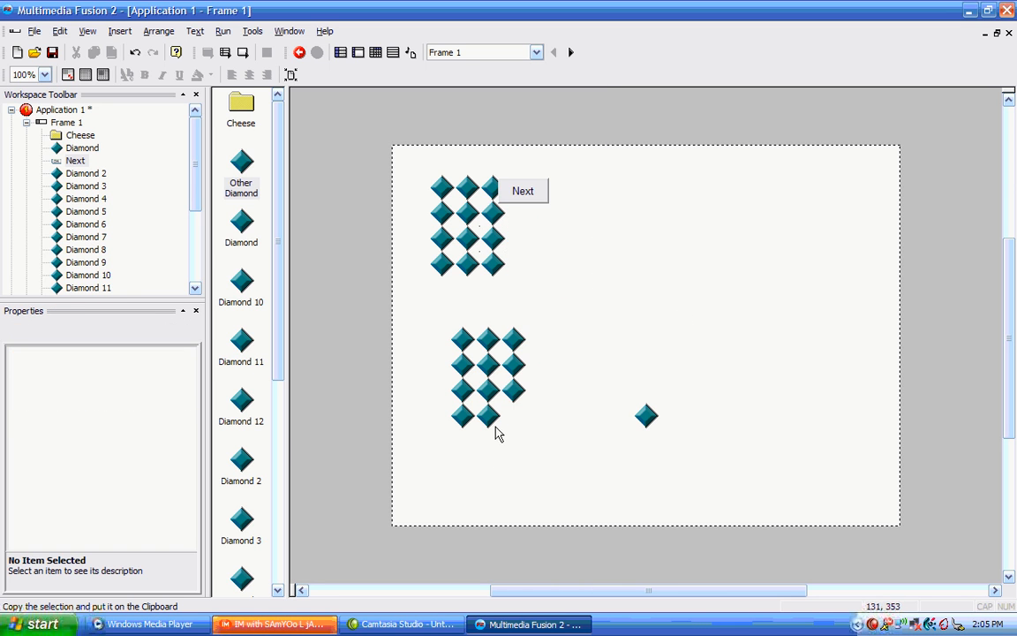
{"action": "left_click", "coordinate": [495, 416]}
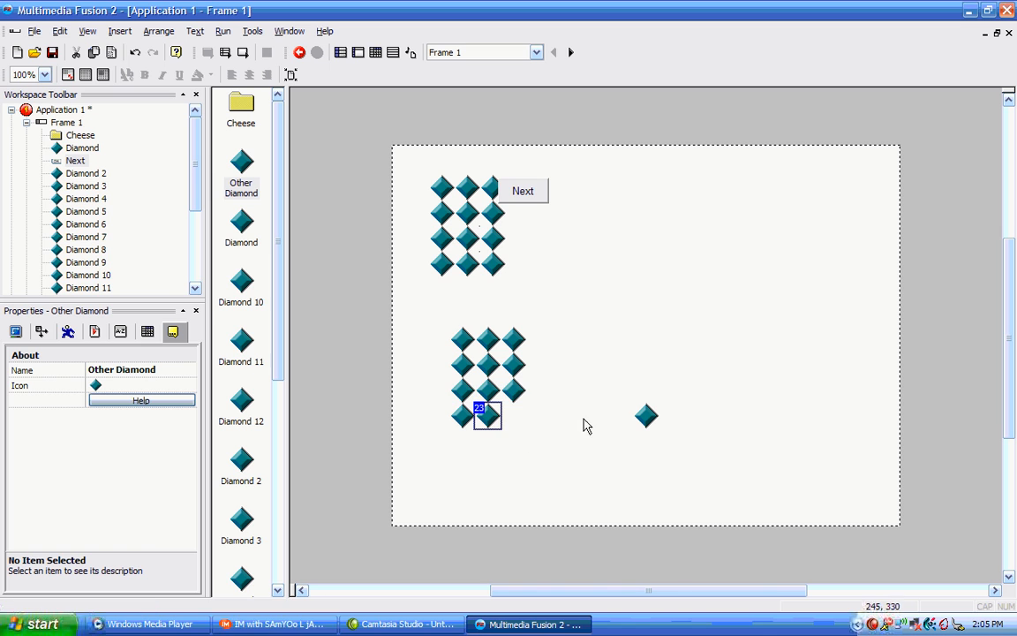
{"action": "left_click", "coordinate": [633, 263]}
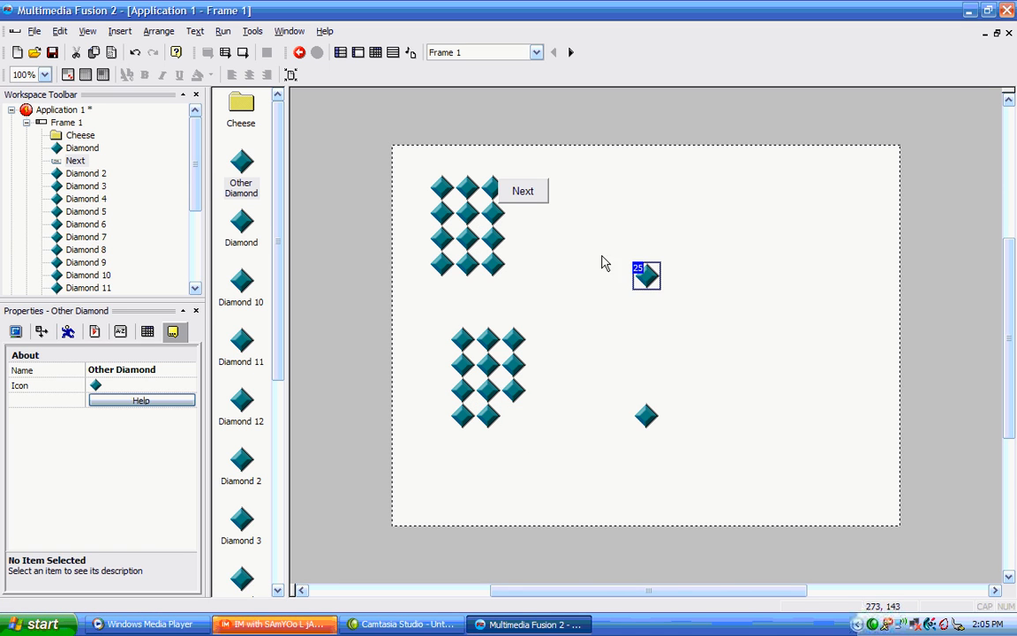
{"action": "left_click", "coordinate": [249, 172]}
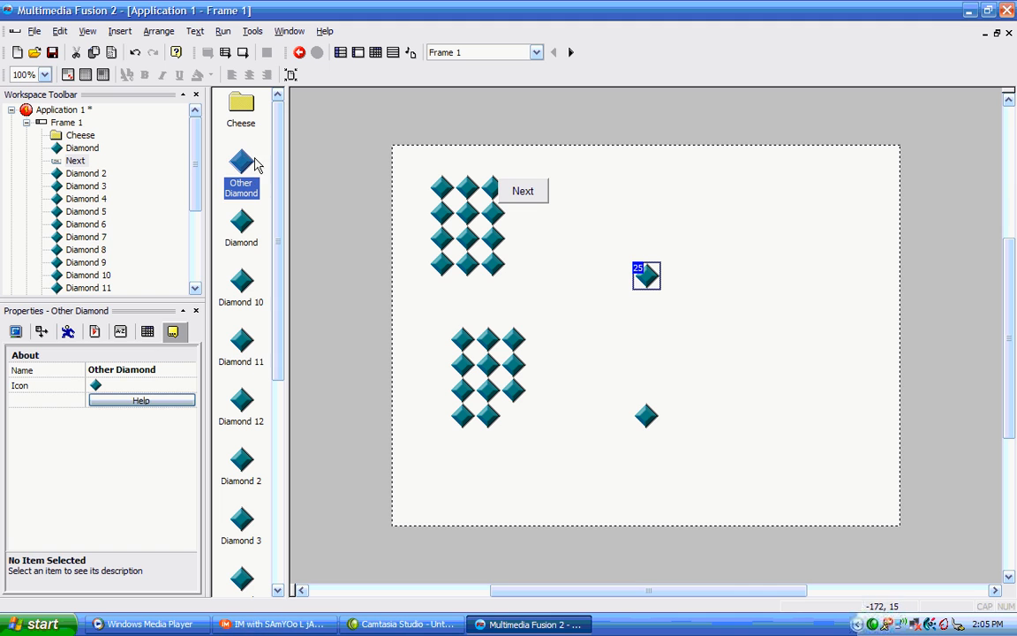
{"action": "left_click", "coordinate": [337, 173]}
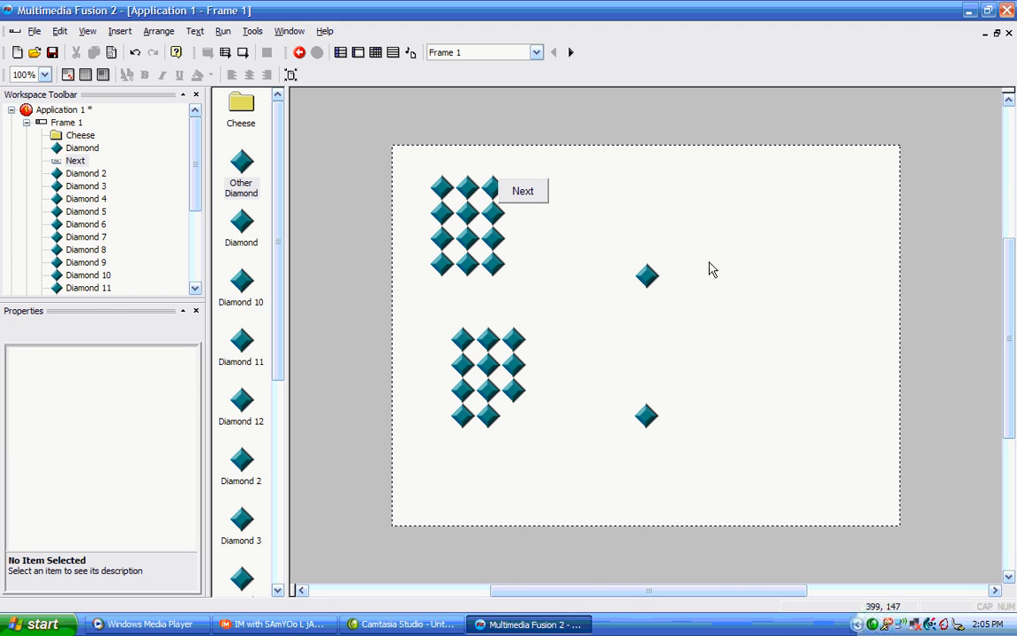
- Move the pasted Other Diamond to just right of the lower grid's top row, fine-tuning its position with small horizontal and vertical nudges
{"action": "left_click_drag", "start_coordinate": [649, 277], "coordinate": [744, 243]}
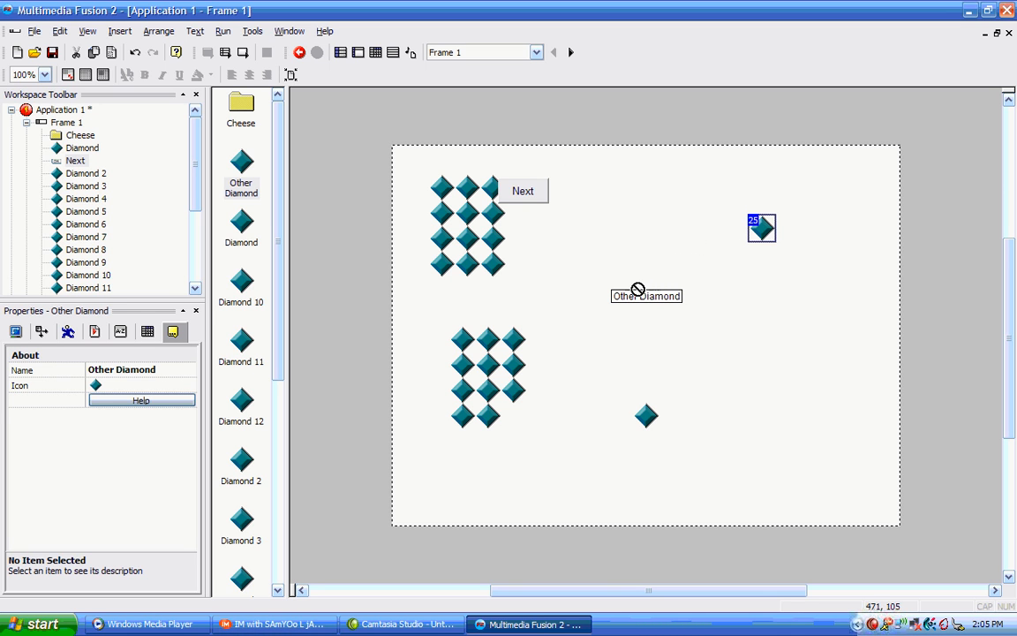
{"action": "left_click_drag", "start_coordinate": [768, 231], "coordinate": [616, 351]}
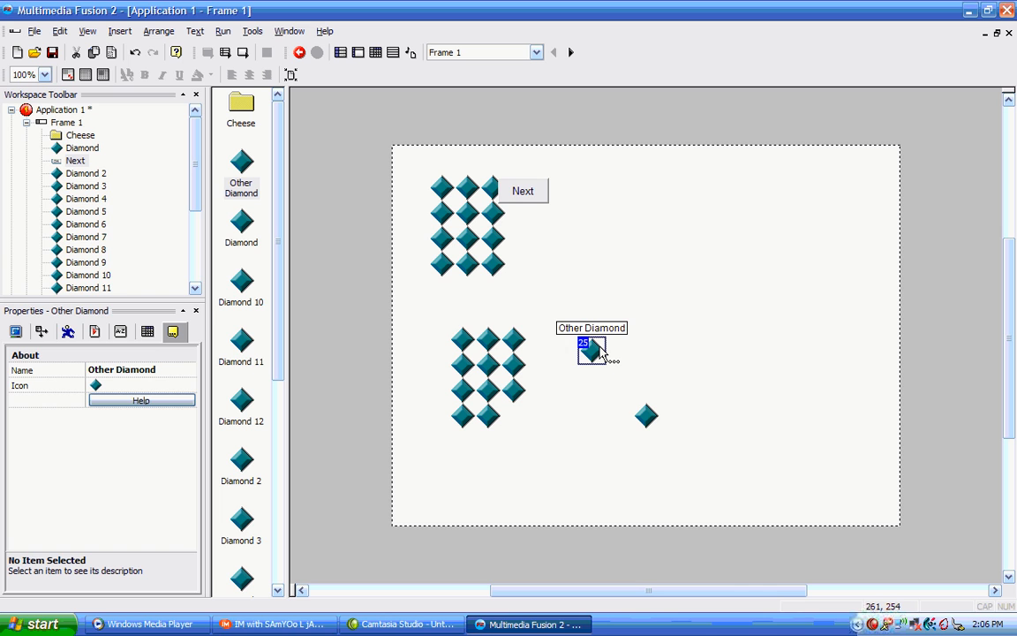
{"action": "key", "text": "Right"}
{"action": "key", "text": "Right"}
{"action": "key", "text": "Right"}
{"action": "key", "text": "Right"}
{"action": "key", "text": "Right"}
{"action": "key", "text": "Right"}
{"action": "key", "text": "Right"}
{"action": "key", "text": "Right"}
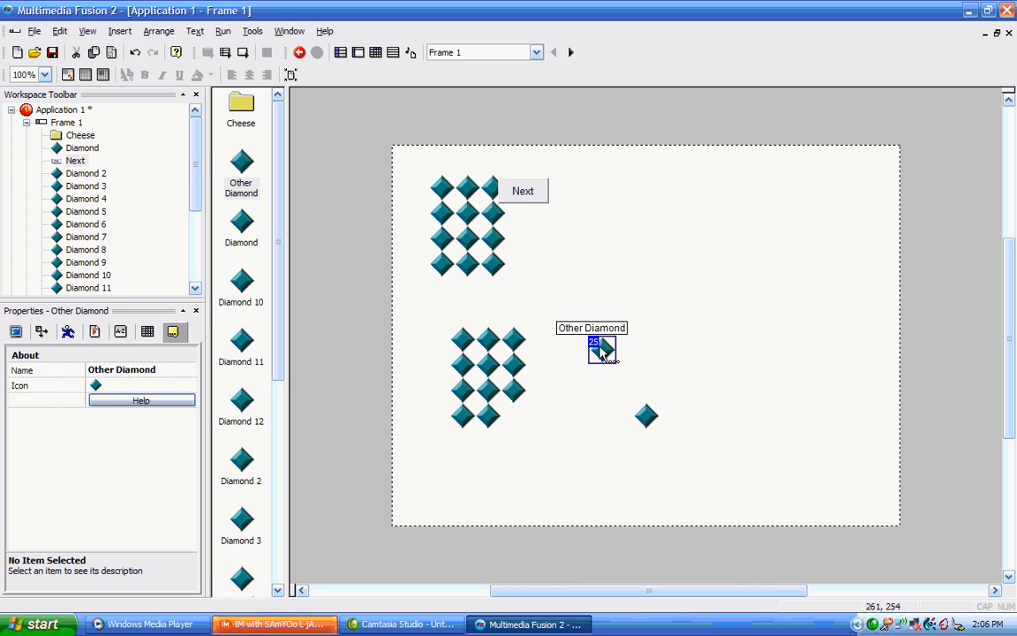
{"action": "key", "text": "Up"}
{"action": "key", "text": "Up"}
{"action": "key", "text": "Up"}
{"action": "key", "text": "Up"}
{"action": "key", "text": "Up"}
{"action": "key", "text": "Up"}
{"action": "key", "text": "Up"}
{"action": "key", "text": "Up"}
{"action": "key", "text": "Up"}
{"action": "key", "text": "Up"}
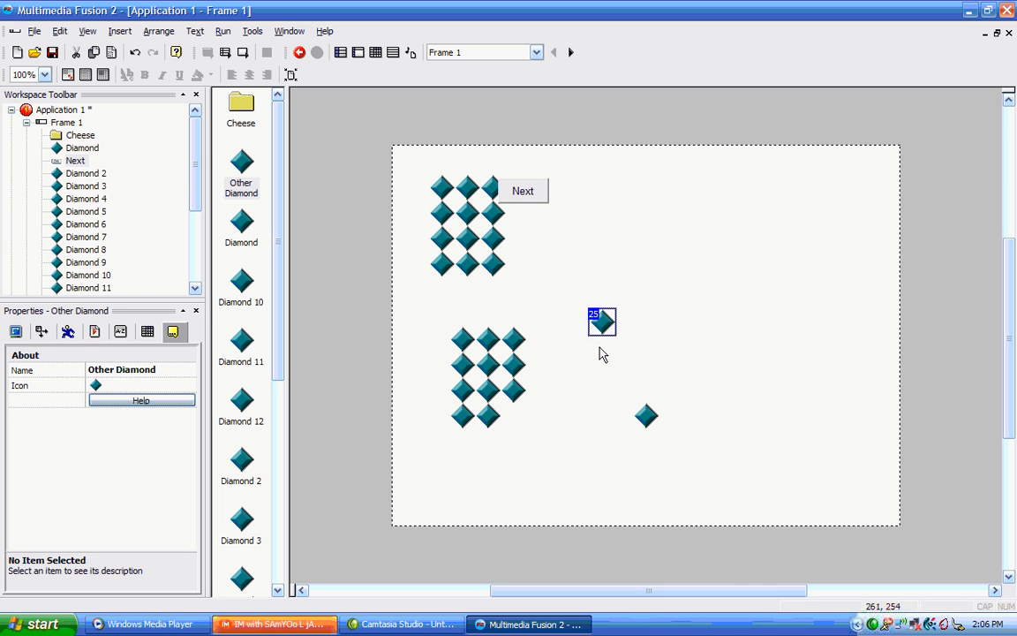
{"action": "key", "text": "Down"}
{"action": "key", "text": "Down"}
{"action": "key", "text": "Down"}
{"action": "key", "text": "Down"}
{"action": "key", "text": "Down"}
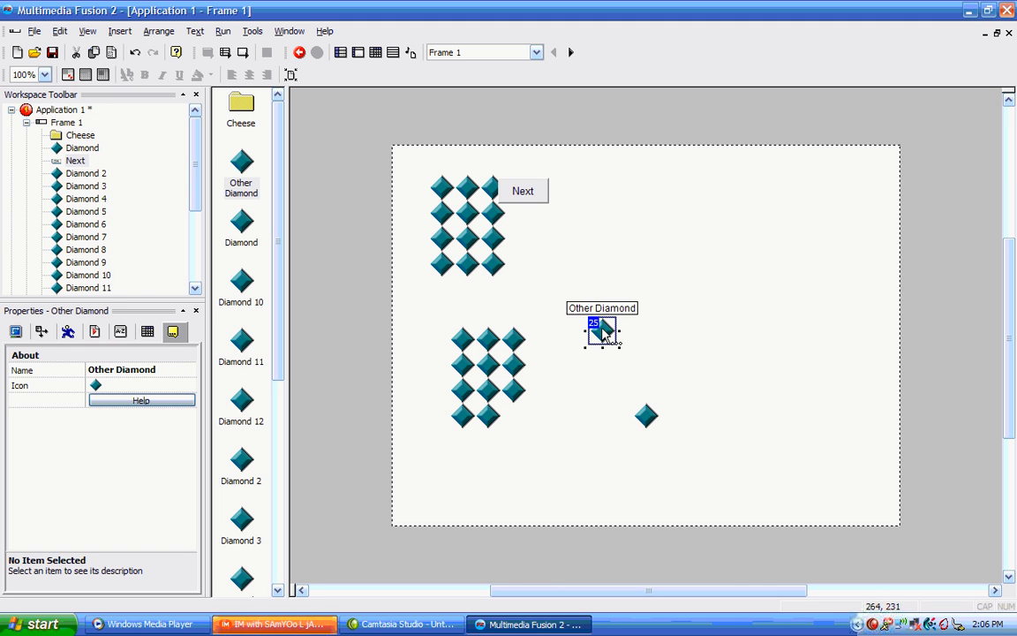
{"action": "left_click", "coordinate": [608, 335]}
- Stretch Diamond 12, at the bottom-right of the upper grid, horizontally to about three times its original width
{"action": "left_click", "coordinate": [491, 263]}
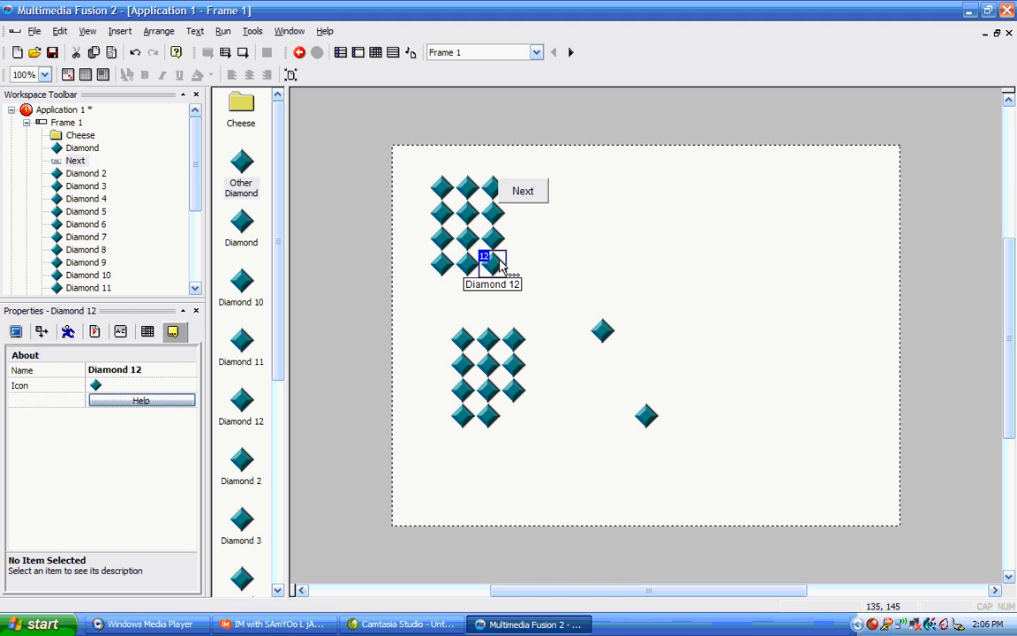
{"action": "left_click_drag", "start_coordinate": [500, 263], "coordinate": [545, 263]}
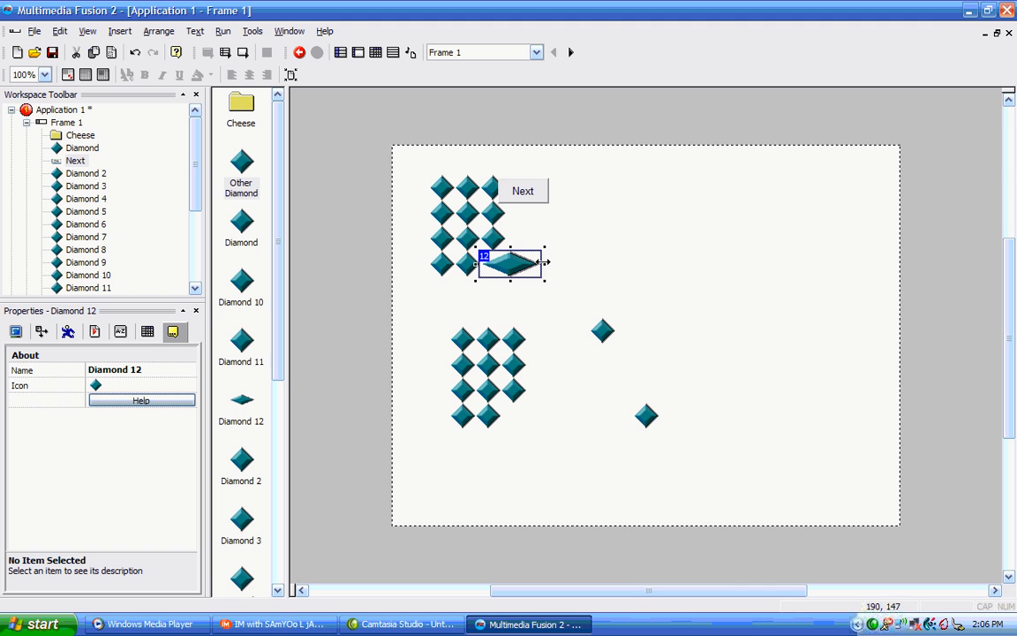
{"action": "left_click_drag", "start_coordinate": [545, 264], "coordinate": [568, 262]}
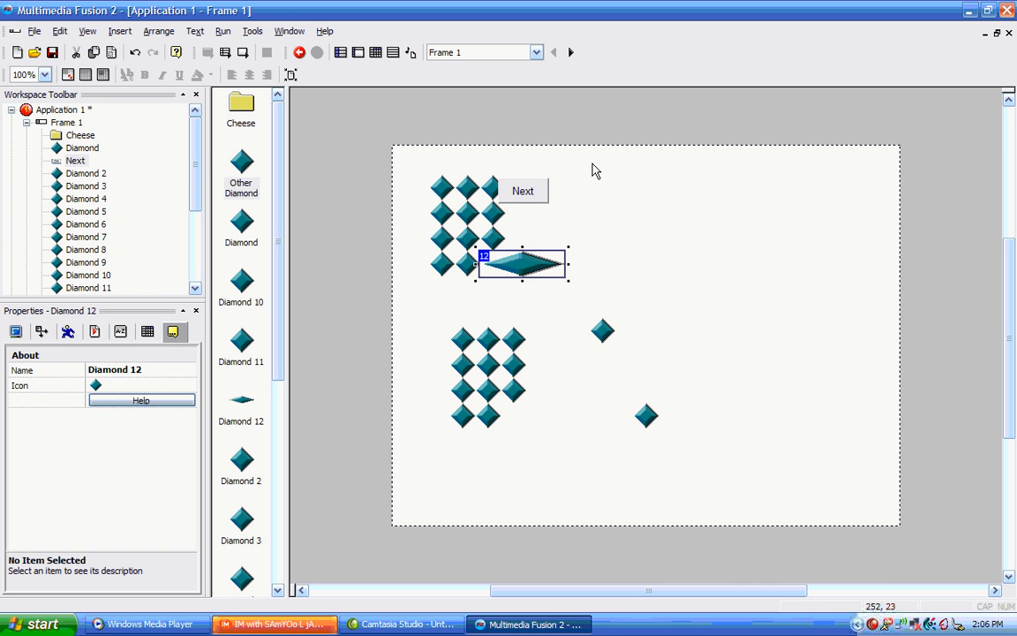
- Adjust Diamond 12's height in small increments, flattening it and stretching it to slightly taller than the neighbouring diamonds
{"action": "key", "text": "shift+Up"}
{"action": "key", "text": "shift+Up"}
{"action": "key", "text": "shift+Up"}
{"action": "key", "text": "shift+Up"}
{"action": "key", "text": "shift+Up"}
{"action": "key", "text": "shift+Up"}
{"action": "key", "text": "shift+Up"}
{"action": "key", "text": "shift+Up"}
{"action": "key", "text": "shift+Up"}
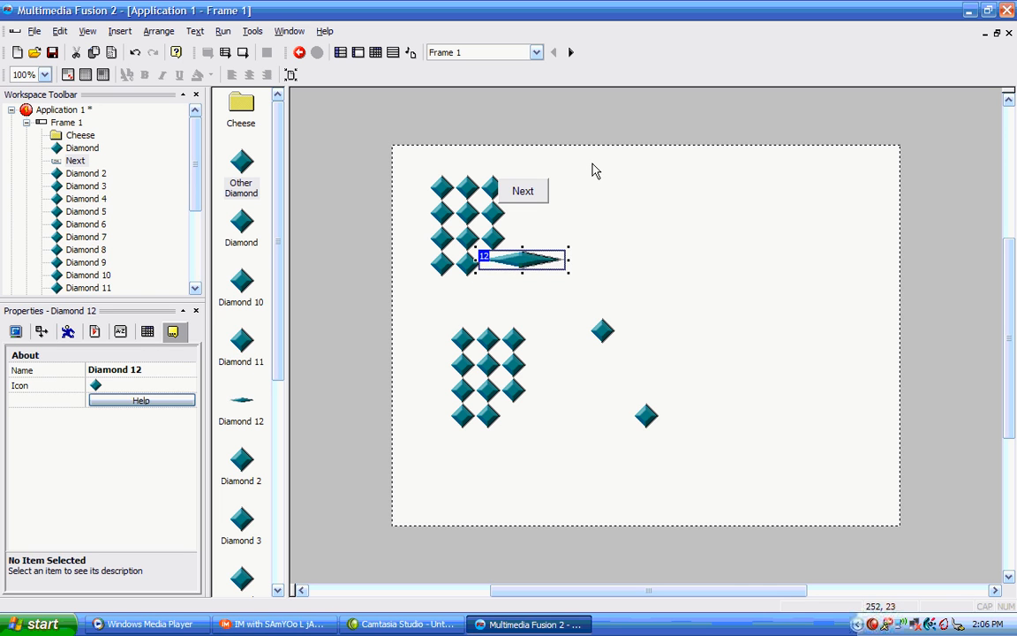
{"action": "key", "text": "shift+Down"}
{"action": "key", "text": "shift+Down"}
{"action": "key", "text": "shift+Down"}
{"action": "key", "text": "shift+Down"}
{"action": "key", "text": "shift+Down"}
{"action": "key", "text": "shift+Down"}
{"action": "key", "text": "shift+Down"}
{"action": "key", "text": "shift+Down"}
{"action": "key", "text": "shift+Down"}
{"action": "key", "text": "shift+Down"}
{"action": "key", "text": "shift+Down"}
{"action": "key", "text": "shift+Down"}
{"action": "key", "text": "shift+Down"}
{"action": "key", "text": "shift+Down"}
{"action": "key", "text": "shift+Down"}
{"action": "key", "text": "shift+Down"}
- Adjust Diamond 12's width in small increments, widening it and narrowing it to about twice its height
{"action": "key", "text": "shift+Right"}
{"action": "key", "text": "shift+Right"}
{"action": "key", "text": "shift+Right"}
{"action": "key", "text": "shift+Right"}
{"action": "key", "text": "shift+Right"}
{"action": "key", "text": "shift+Right"}
{"action": "key", "text": "shift+Right"}
{"action": "key", "text": "shift+Right"}
{"action": "key", "text": "shift+Right"}
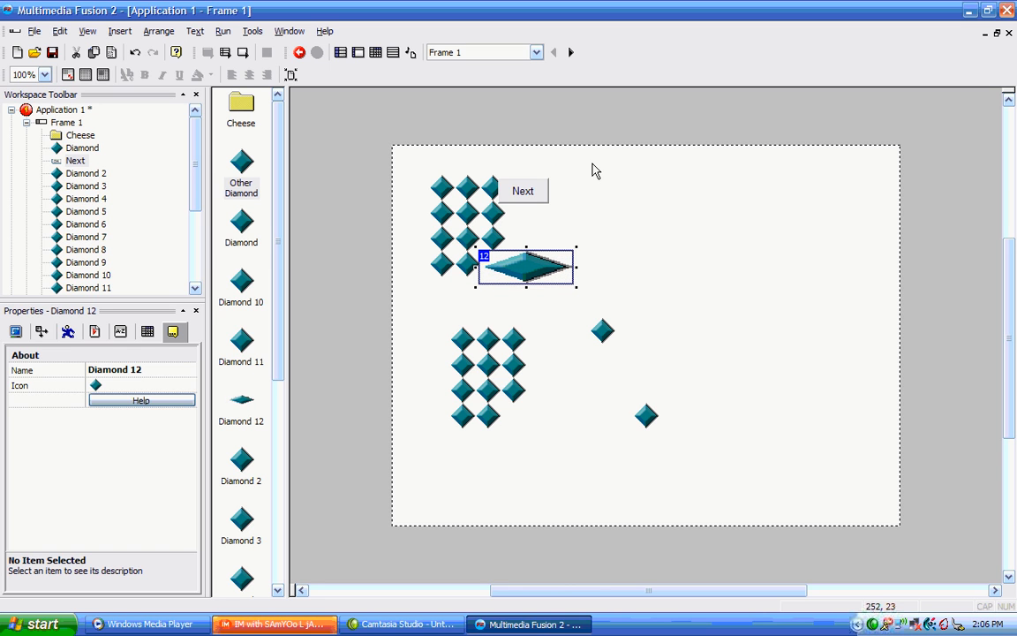
{"action": "key", "text": "shift+Left"}
{"action": "key", "text": "shift+Left"}
{"action": "key", "text": "shift+Left"}
{"action": "key", "text": "shift+Left"}
{"action": "key", "text": "shift+Left"}
{"action": "key", "text": "shift+Left"}
{"action": "key", "text": "shift+Left"}
{"action": "key", "text": "shift+Left"}
{"action": "key", "text": "shift+Left"}
{"action": "key", "text": "shift+Left"}
{"action": "key", "text": "shift+Left"}
{"action": "key", "text": "shift+Left"}
{"action": "key", "text": "shift+Left"}
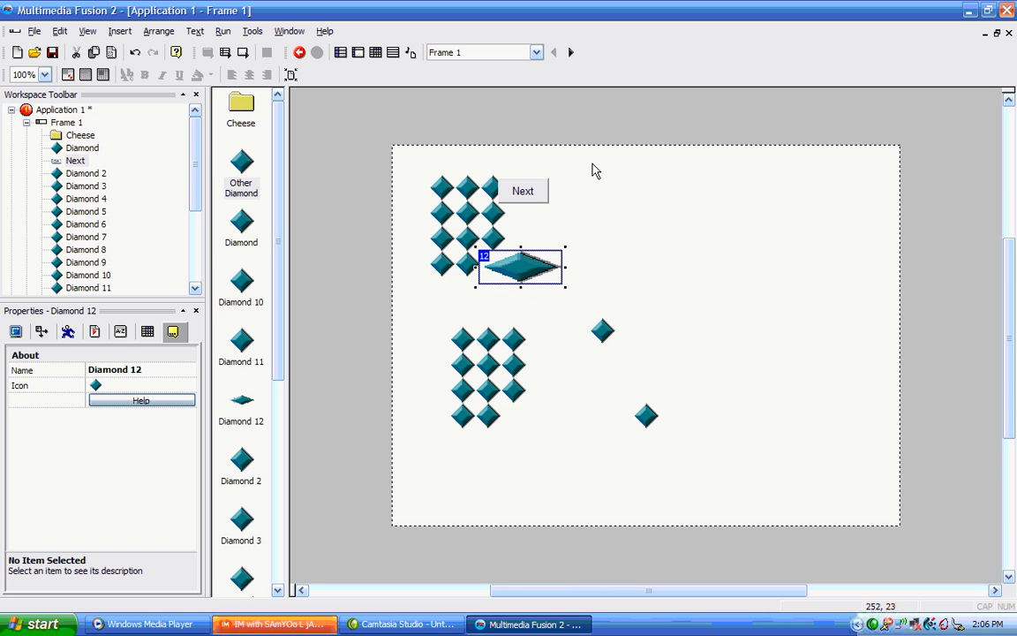
{"action": "key", "text": "shift+Left"}
{"action": "key", "text": "shift+Left"}
{"action": "key", "text": "shift+Left"}
{"action": "key", "text": "shift+Left"}
{"action": "key", "text": "shift+Left"}
{"action": "key", "text": "shift+Left"}
{"action": "key", "text": "shift+Left"}
{"action": "key", "text": "shift+Left"}
{"action": "key", "text": "shift+Left"}
{"action": "key", "text": "shift+Left"}
{"action": "key", "text": "shift+Left"}
{"action": "key", "text": "shift+Left"}
{"action": "key", "text": "shift+Left"}
{"action": "key", "text": "shift+Left"}
{"action": "key", "text": "shift+Left"}
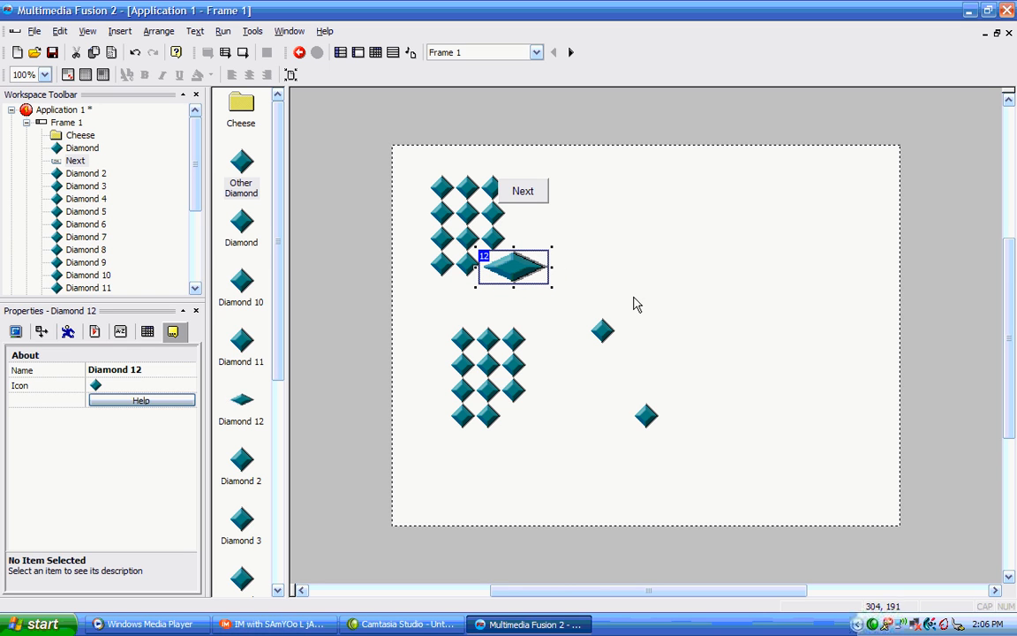
- Stretch the Other Diamond duplicate at the end of the lower grid's bottom row horizontally to nearly twice its width
{"action": "left_click", "coordinate": [616, 318]}
{"action": "left_click", "coordinate": [609, 332]}
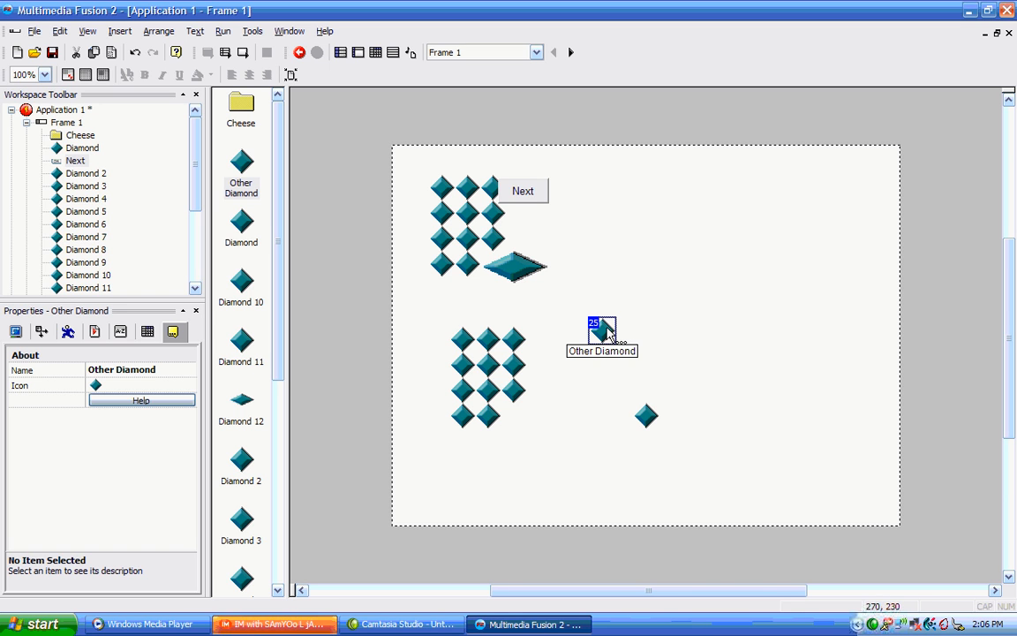
{"action": "left_click", "coordinate": [490, 420]}
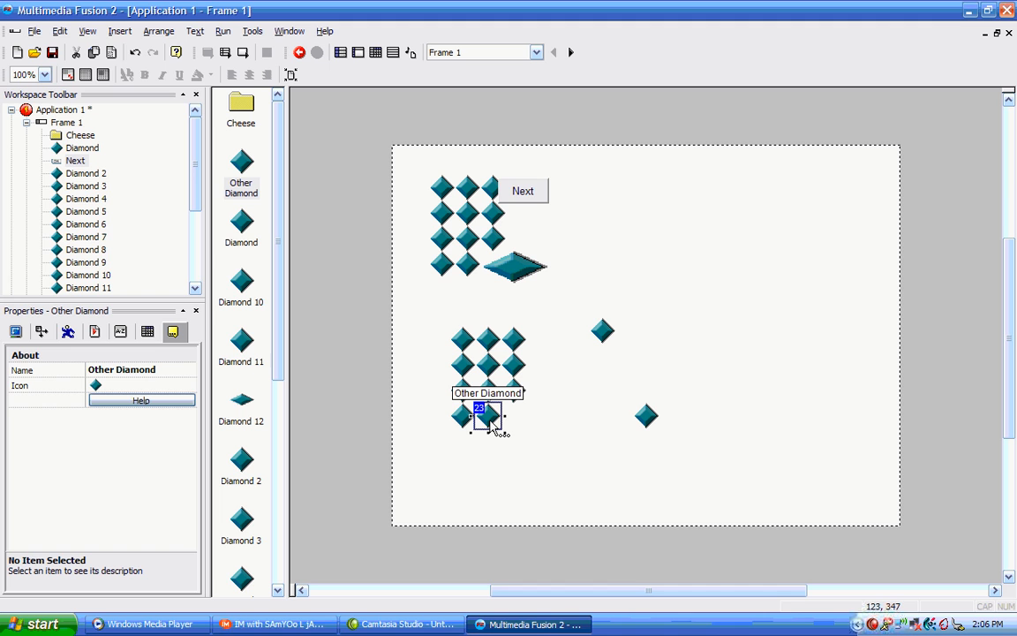
{"action": "left_click_drag", "start_coordinate": [504, 415], "coordinate": [528, 409]}
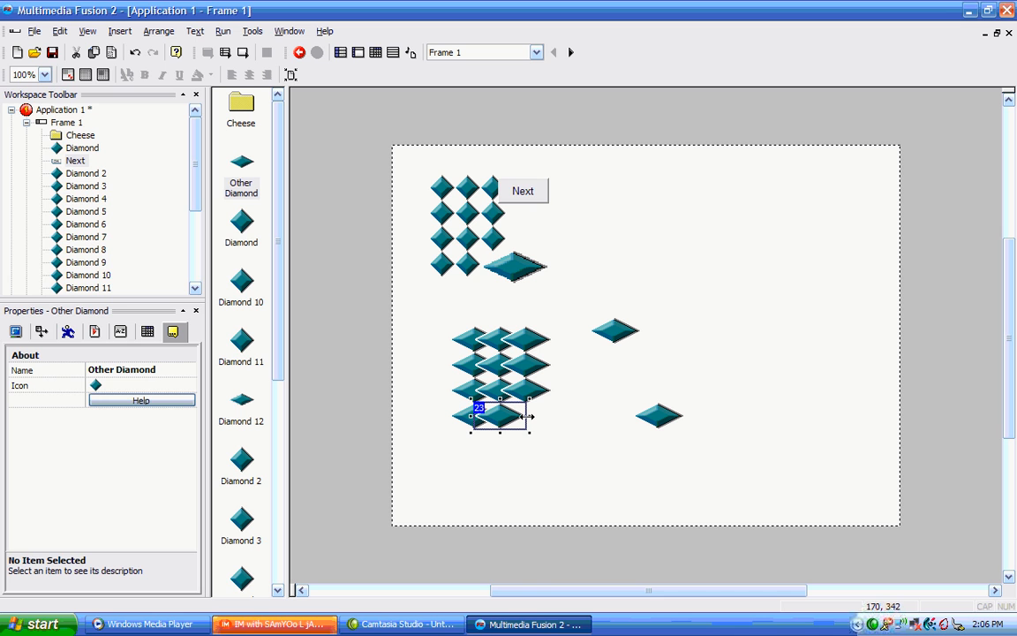
- Fine-tune the same Other Diamond's width in small increments, widening it to more than twice its height and narrowing it again
{"action": "key", "text": "shift+Right"}
{"action": "key", "text": "shift+Right"}
{"action": "key", "text": "shift+Right"}
{"action": "key", "text": "shift+Right"}
{"action": "key", "text": "shift+Right"}
{"action": "key", "text": "shift+Right"}
{"action": "key", "text": "shift+Right"}
{"action": "key", "text": "shift+Right"}
{"action": "key", "text": "shift+Right"}
{"action": "key", "text": "shift+Right"}
{"action": "key", "text": "shift+Right"}
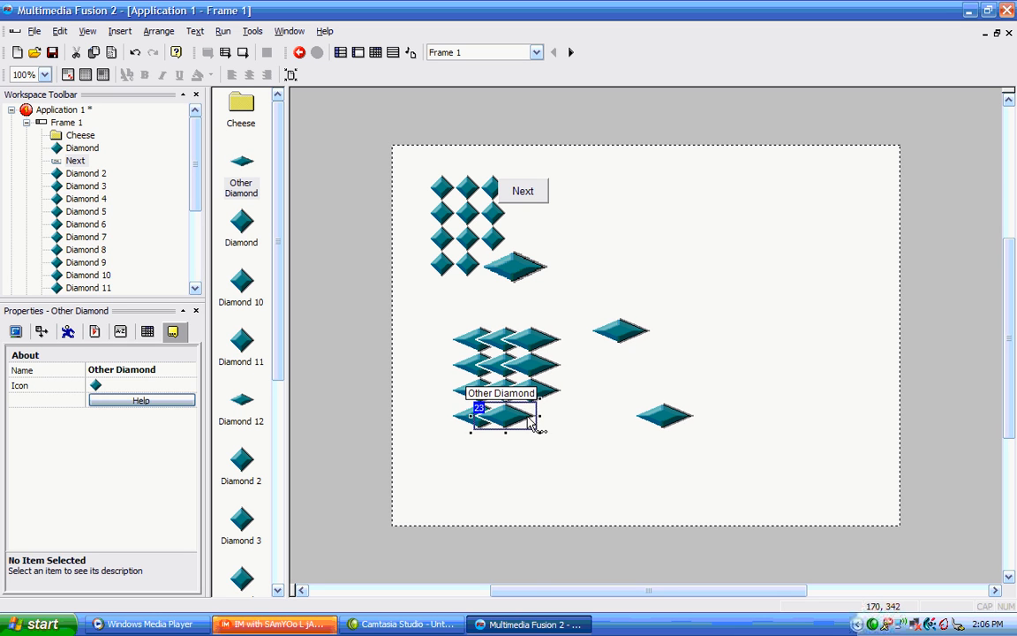
{"action": "key", "text": "shift+Right"}
{"action": "key", "text": "shift+Right"}
{"action": "key", "text": "shift+Right"}
{"action": "key", "text": "shift+Right"}
{"action": "key", "text": "shift+Right"}
{"action": "key", "text": "shift+Right"}
{"action": "key", "text": "shift+Right"}
{"action": "key", "text": "shift+Right"}
{"action": "key", "text": "shift+Right"}
{"action": "key", "text": "shift+Right"}
{"action": "key", "text": "shift+Right"}
{"action": "key", "text": "shift+Right"}
{"action": "key", "text": "shift+Right"}
{"action": "key", "text": "shift+Right"}
{"action": "key", "text": "shift+Right"}
{"action": "key", "text": "shift+Right"}
{"action": "key", "text": "shift+Left"}
{"action": "key", "text": "shift+Left"}
{"action": "key", "text": "shift+Left"}
{"action": "key", "text": "shift+Left"}
{"action": "key", "text": "shift+Left"}
{"action": "key", "text": "shift+Left"}
{"action": "key", "text": "shift+Left"}
{"action": "key", "text": "shift+Left"}
{"action": "key", "text": "shift+Left"}
{"action": "key", "text": "shift+Left"}
{"action": "key", "text": "shift+Left"}
{"action": "key", "text": "shift+Left"}
{"action": "key", "text": "shift+Left"}
{"action": "key", "text": "shift+Left"}
{"action": "key", "text": "shift+Left"}
{"action": "key", "text": "shift+Left"}
{"action": "key", "text": "shift+Left"}
{"action": "key", "text": "shift+Left"}
{"action": "key", "text": "shift+Left"}
{"action": "key", "text": "shift+Left"}
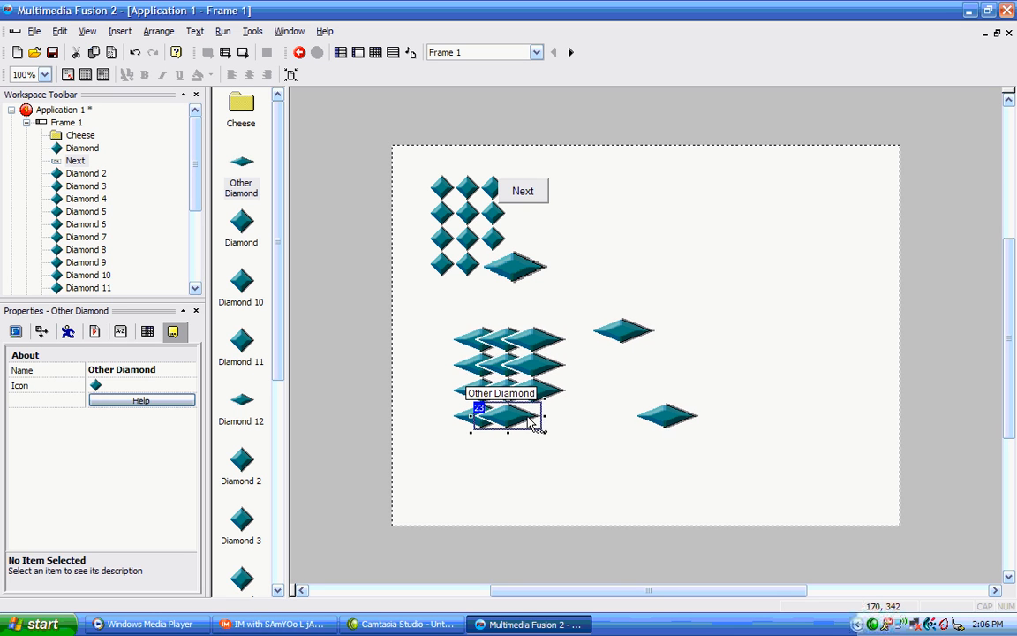
- Narrow the Other Diamond duplicate at the end of the lower grid's bottom row in small increments until its width about equals its height
{"action": "key", "text": "shift+Left"}
{"action": "key", "text": "shift+Left"}
{"action": "key", "text": "shift+Left"}
{"action": "key", "text": "shift+Left"}
{"action": "key", "text": "shift+Left"}
{"action": "key", "text": "shift+Left"}
{"action": "key", "text": "shift+Left"}
{"action": "key", "text": "shift+Left"}
{"action": "key", "text": "shift+Left"}
{"action": "key", "text": "shift+Left"}
{"action": "key", "text": "shift+Left"}
{"action": "key", "text": "shift+Left"}
{"action": "key", "text": "shift+Left"}
{"action": "key", "text": "shift+Left"}
{"action": "key", "text": "shift+Left"}
{"action": "key", "text": "shift+Left"}
{"action": "key", "text": "shift+Left"}
{"action": "key", "text": "shift+Left"}
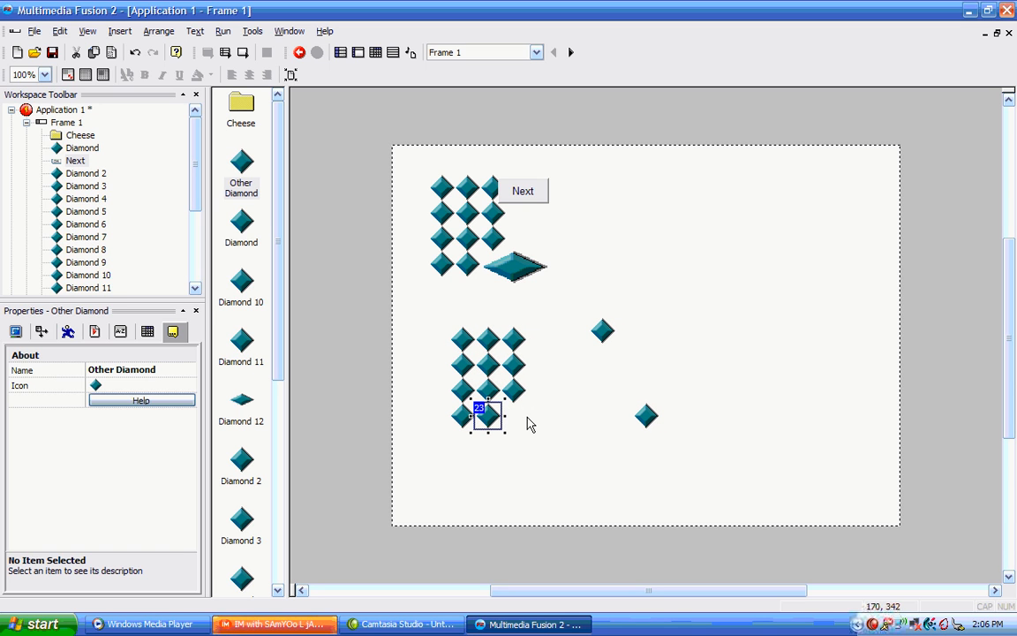
- Move the Next button from beside the upper diamond grid to the lower-right corner of the frame
{"action": "left_click", "coordinate": [529, 423]}
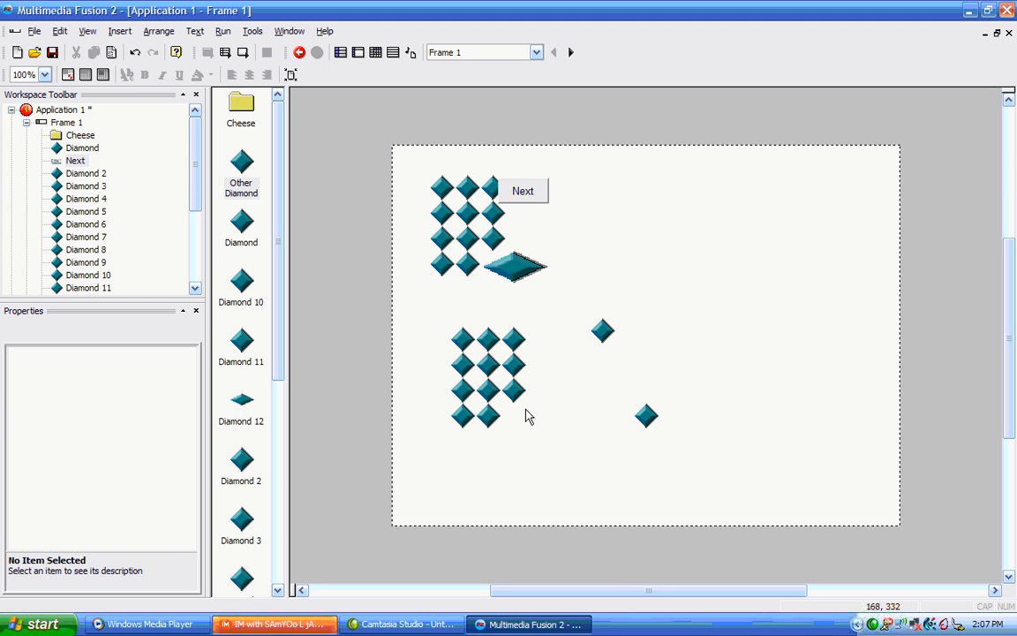
{"action": "left_click", "coordinate": [534, 194]}
{"action": "left_click_drag", "start_coordinate": [534, 194], "coordinate": [864, 502]}
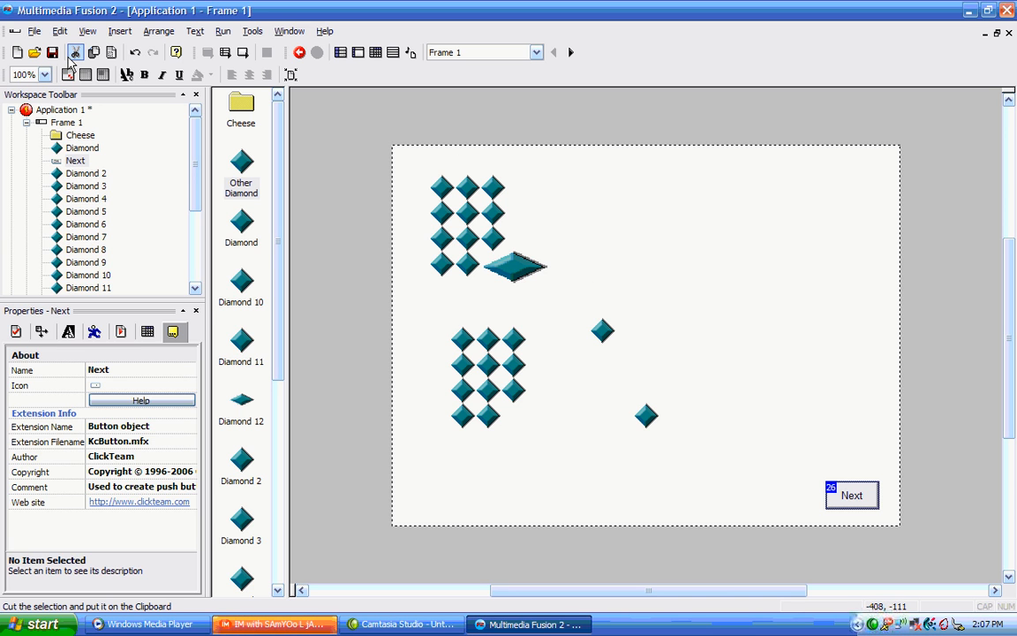
- Open the Event Editor for Frame 1 of Application 1
{"action": "left_click", "coordinate": [70, 125]}
{"action": "right_click", "coordinate": [69, 124]}
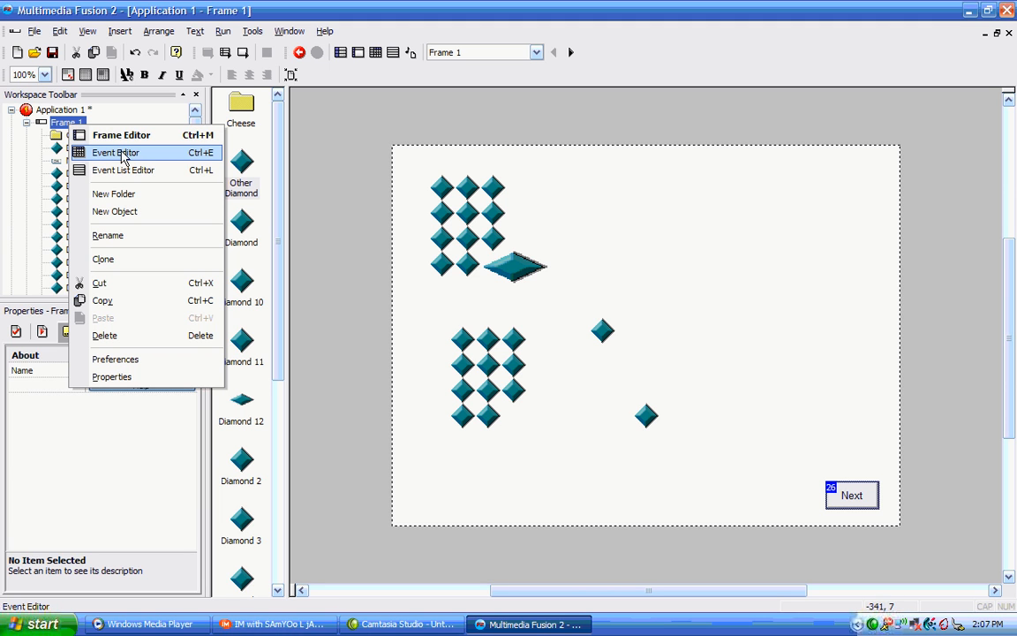
{"action": "left_click", "coordinate": [63, 124]}
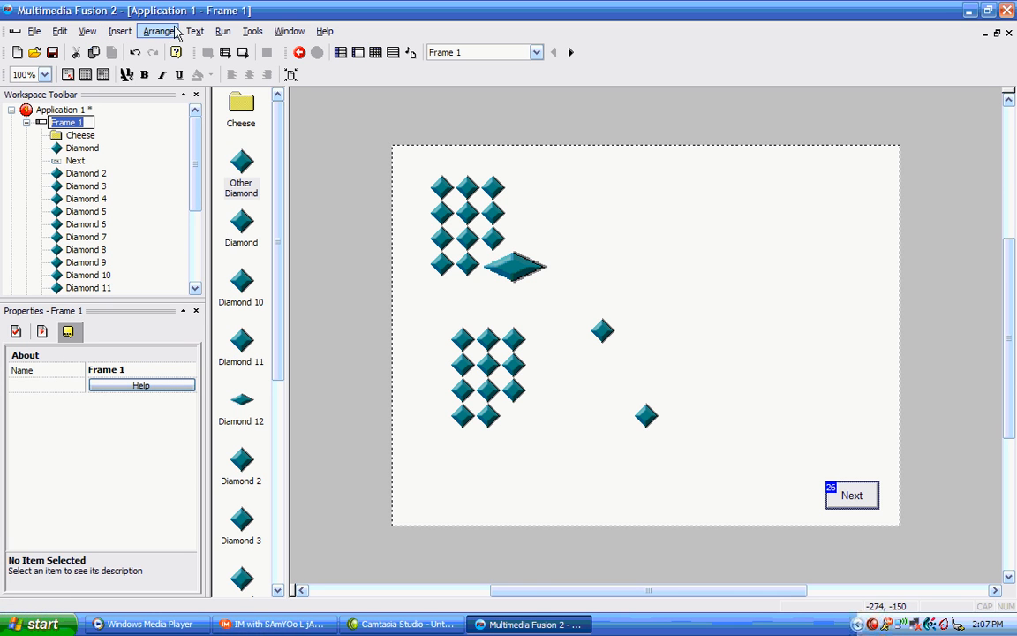
{"action": "left_click", "coordinate": [86, 32]}
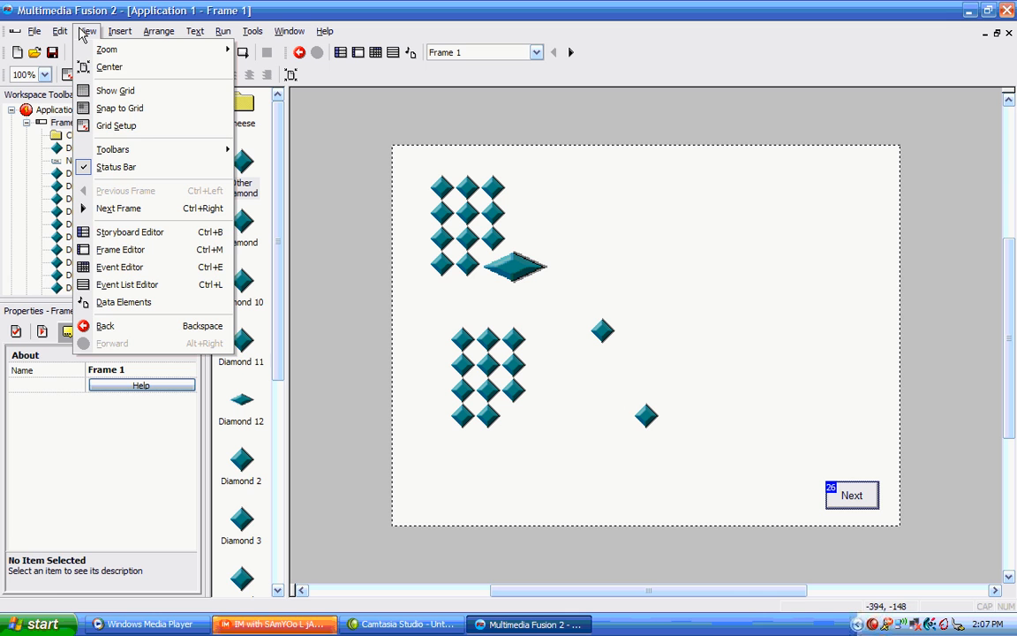
{"action": "left_click", "coordinate": [108, 250]}
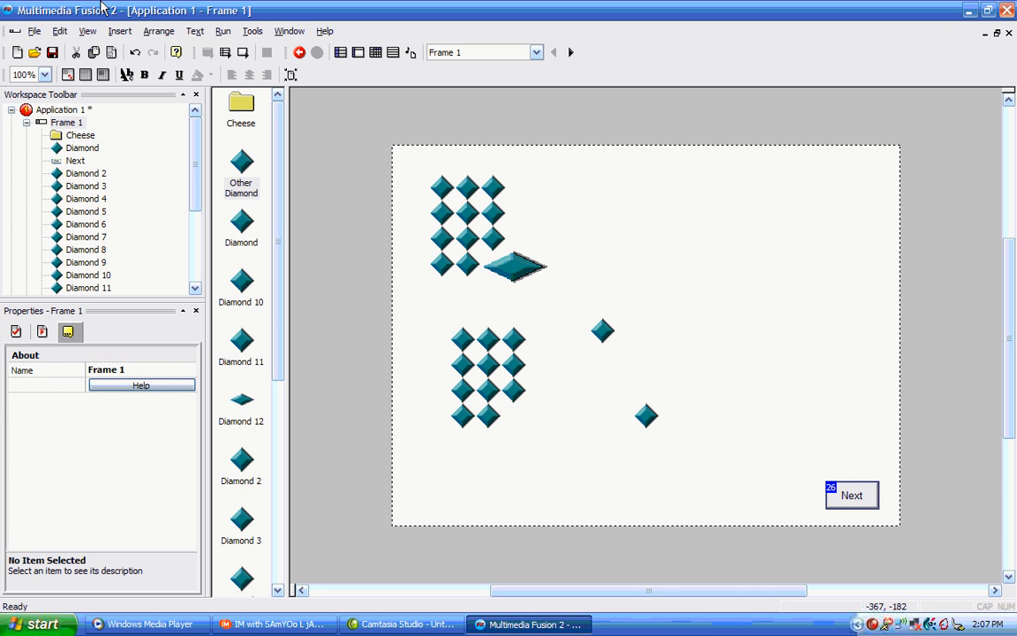
{"action": "left_click", "coordinate": [69, 123]}
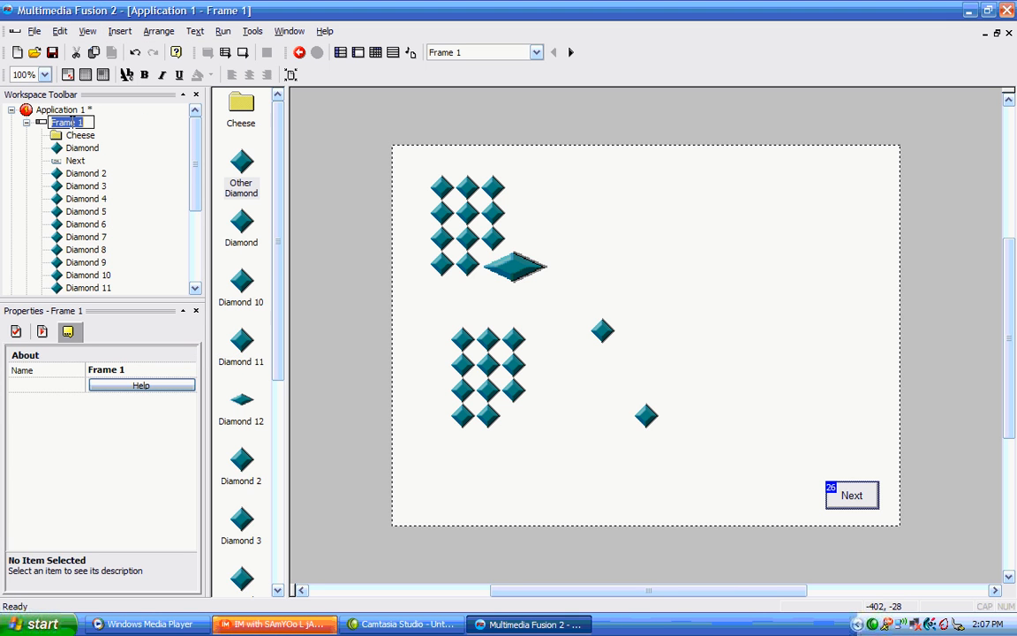
{"action": "left_click", "coordinate": [113, 124]}
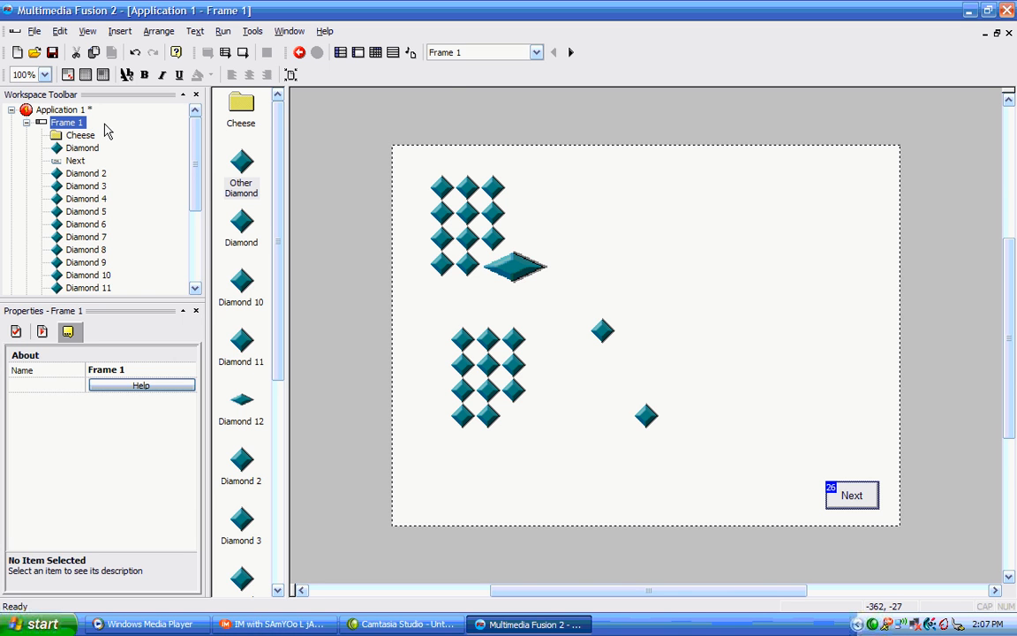
{"action": "key", "text": "ctrl+e"}
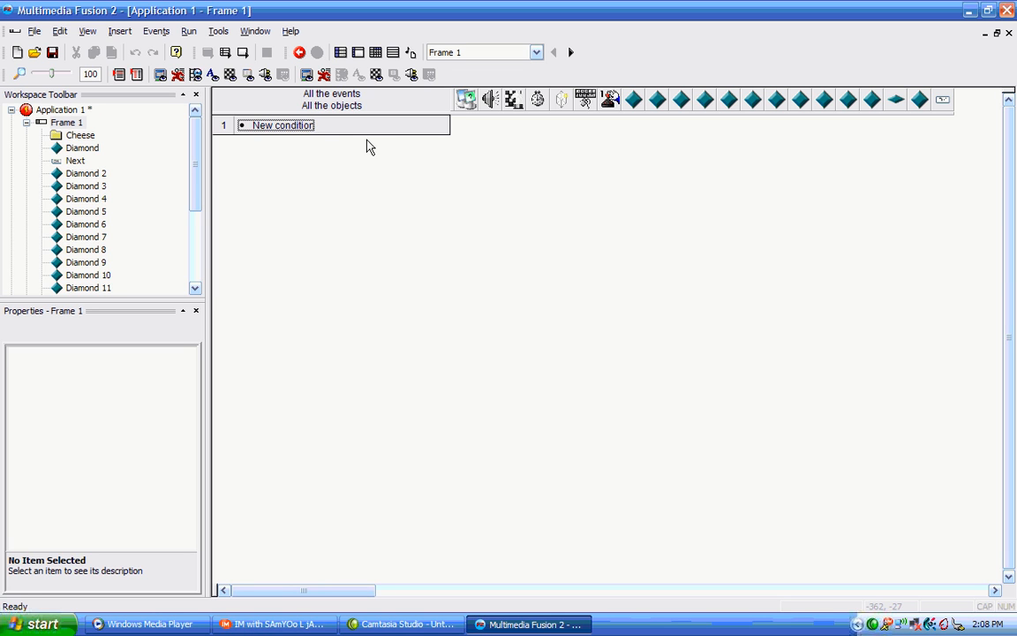
- Add a new condition that tests whether the Next button is clicked
{"action": "left_click", "coordinate": [300, 126]}
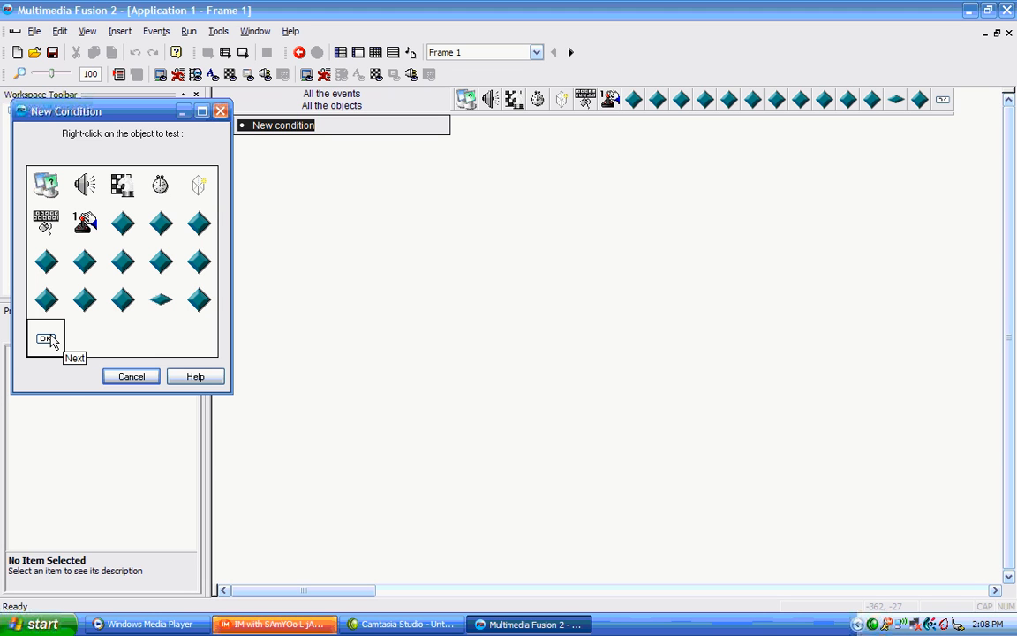
{"action": "right_click", "coordinate": [48, 340]}
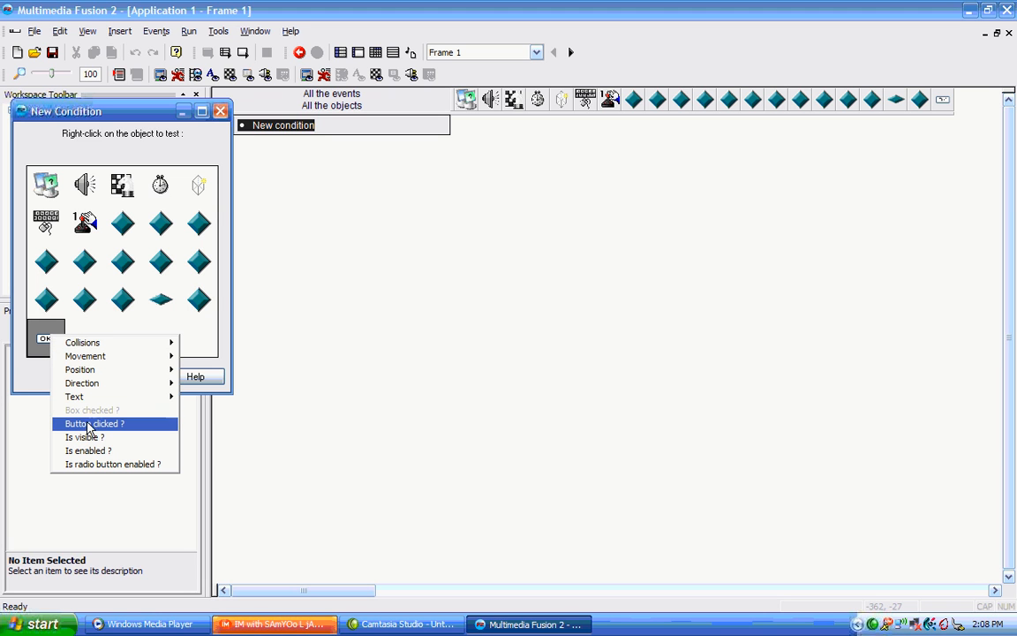
{"action": "left_click", "coordinate": [88, 428]}
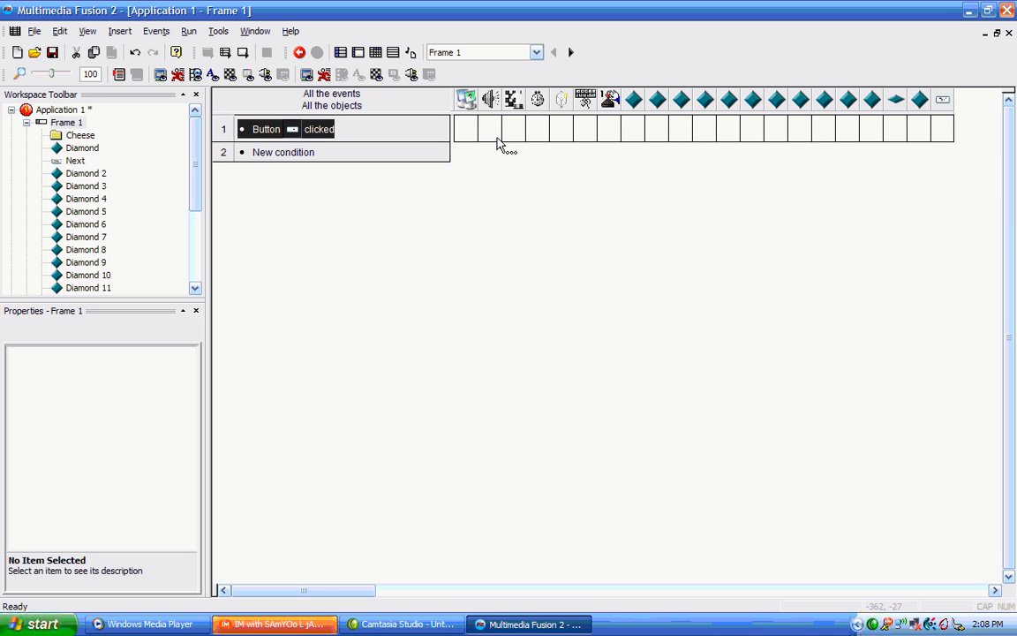
- Assign the storyboard action Next frame to the Next button's clicked event
{"action": "right_click", "coordinate": [511, 130]}
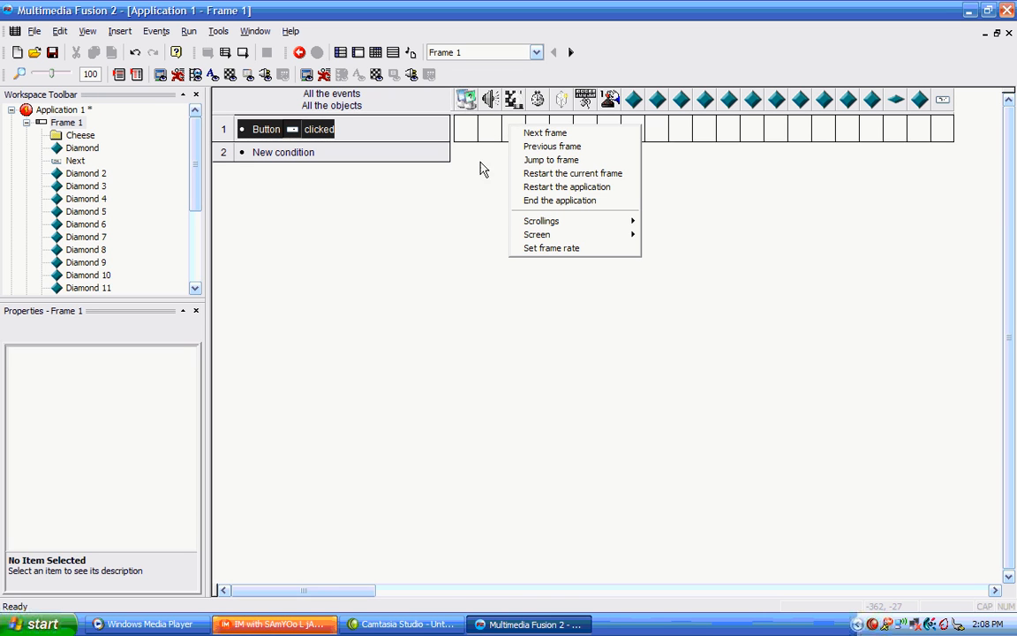
{"action": "left_click", "coordinate": [433, 170]}
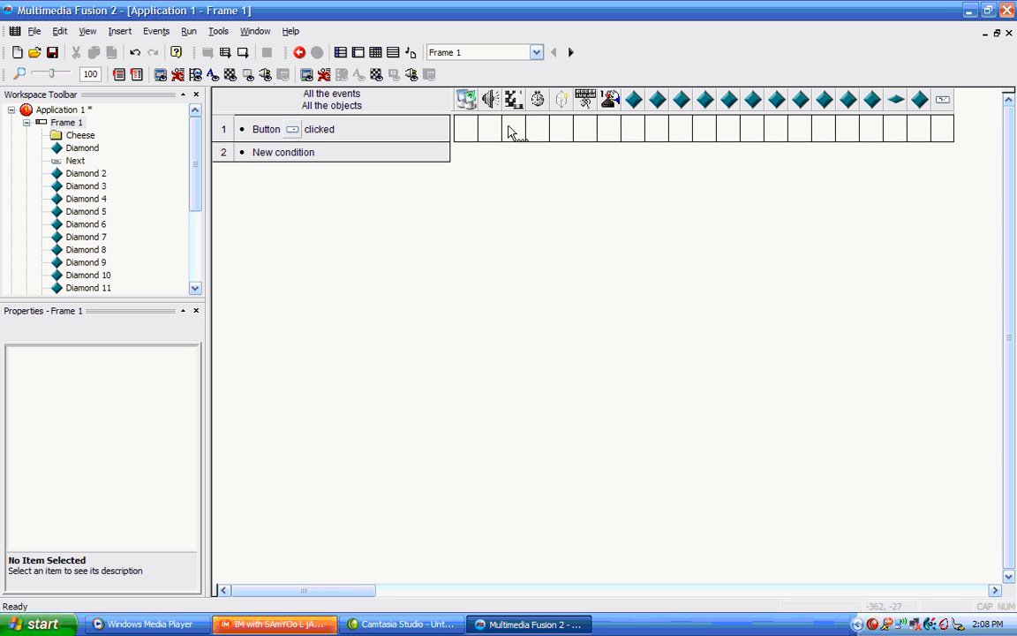
{"action": "right_click", "coordinate": [510, 131]}
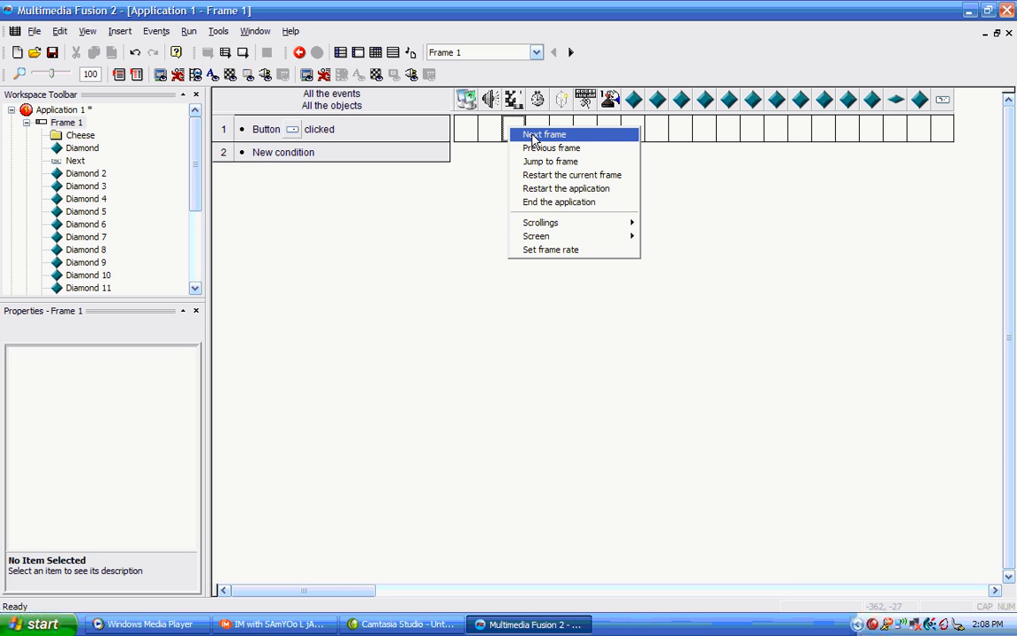
{"action": "left_click", "coordinate": [532, 135]}
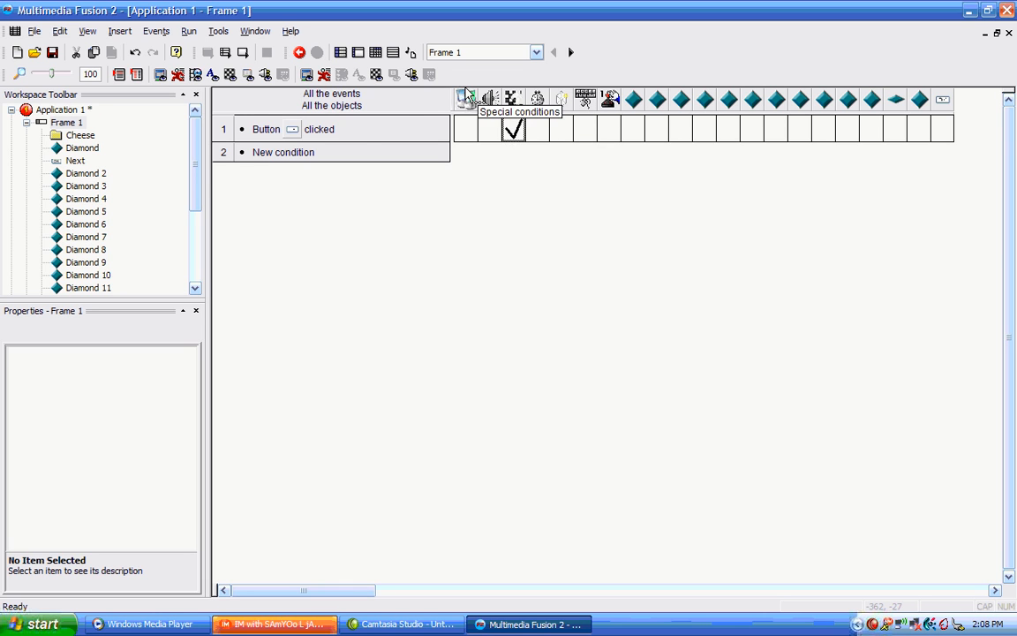
- Add a condition for the timer equalling 5 seconds and assign it the Destroy action for Other Diamond
{"action": "left_click", "coordinate": [291, 154]}
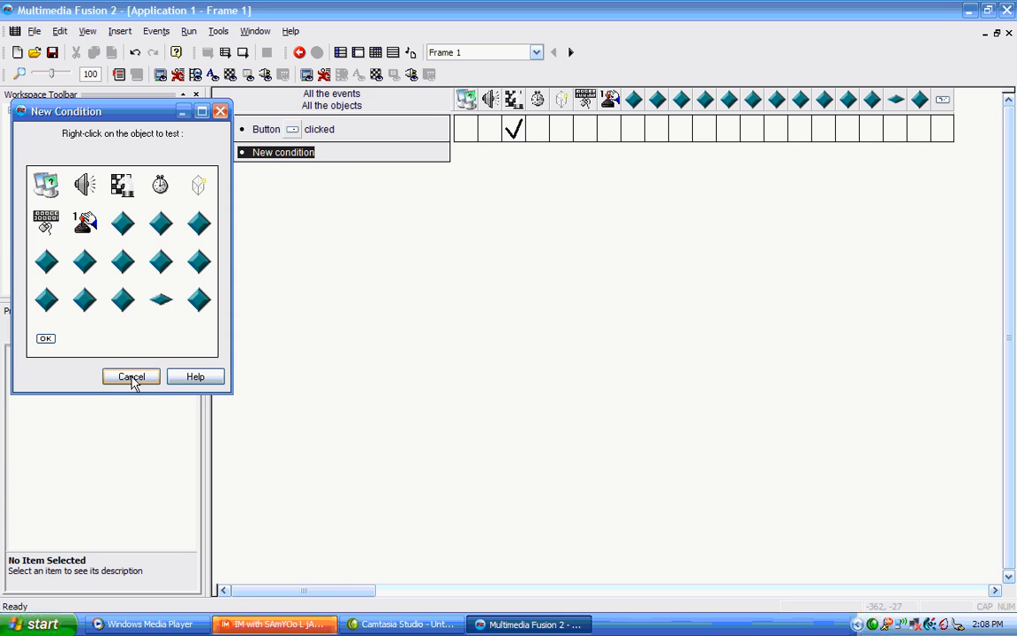
{"action": "right_click", "coordinate": [158, 191]}
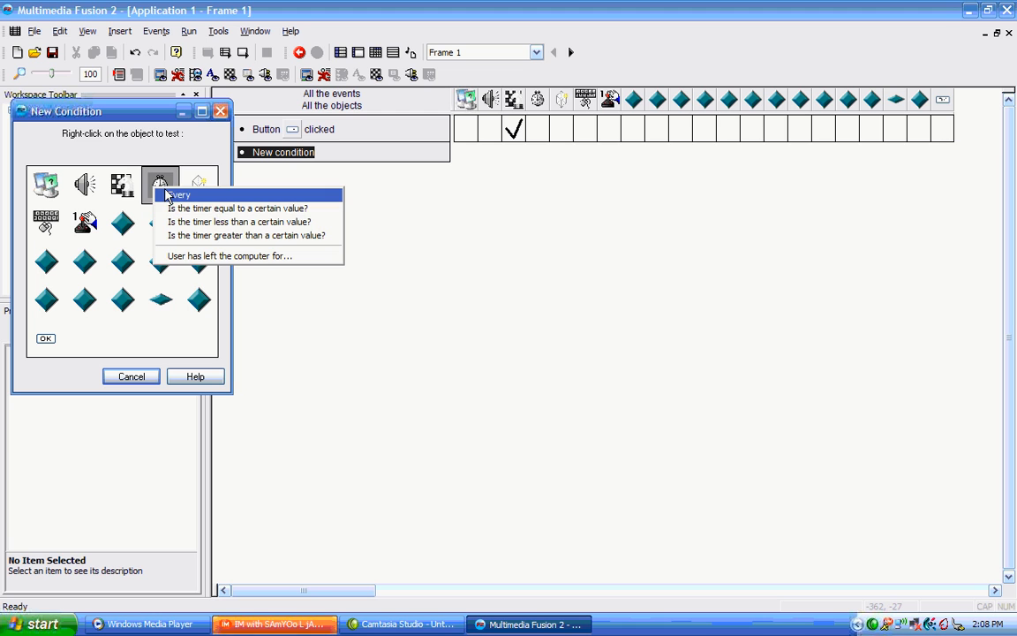
{"action": "left_click", "coordinate": [162, 182]}
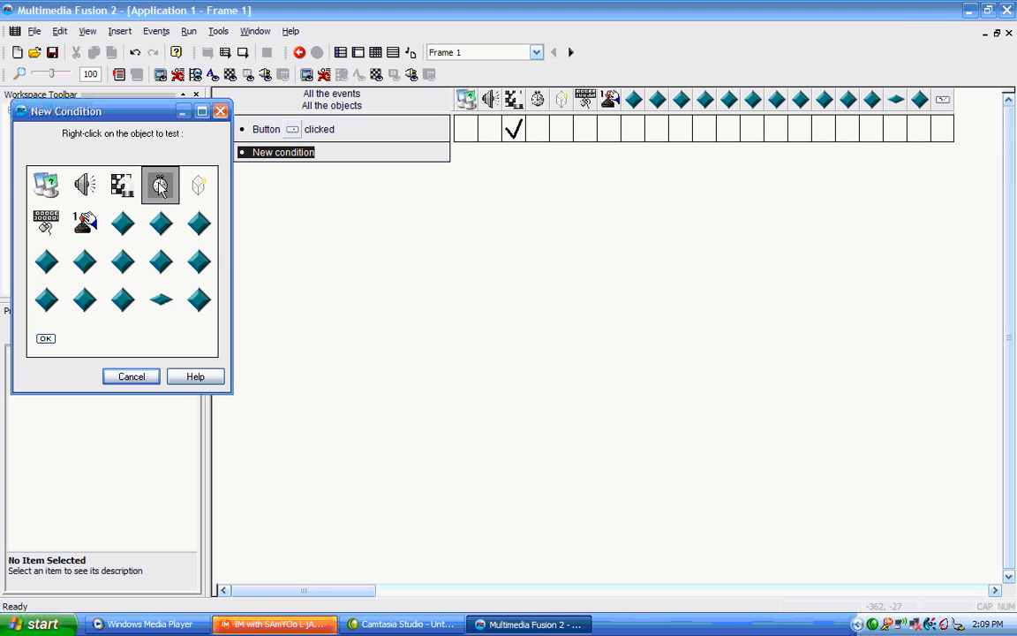
{"action": "right_click", "coordinate": [160, 183]}
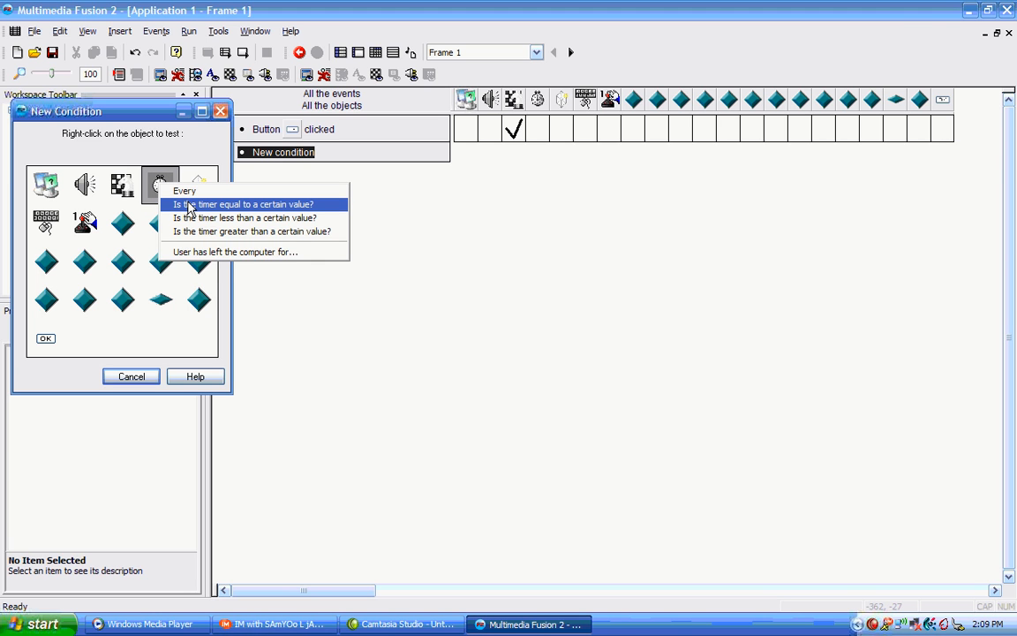
{"action": "left_click", "coordinate": [190, 205]}
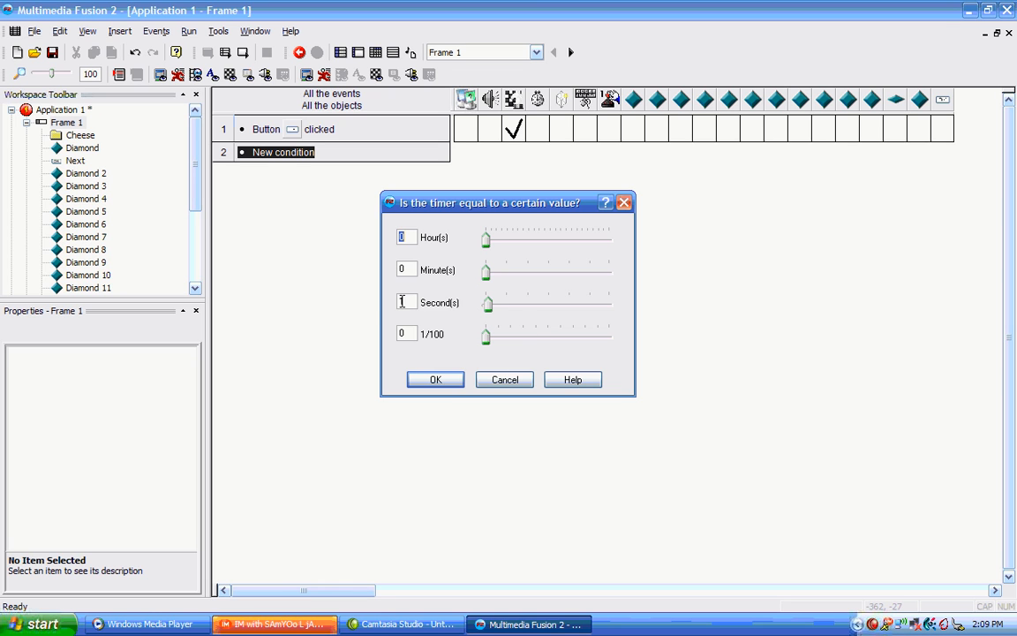
{"action": "type", "text": "5"}
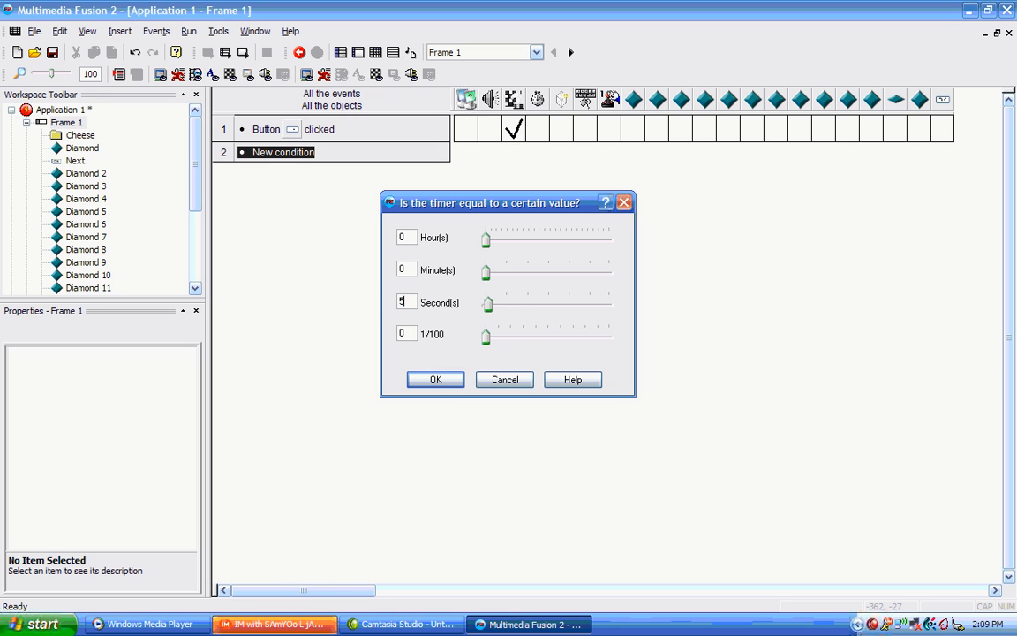
{"action": "left_click", "coordinate": [435, 381]}
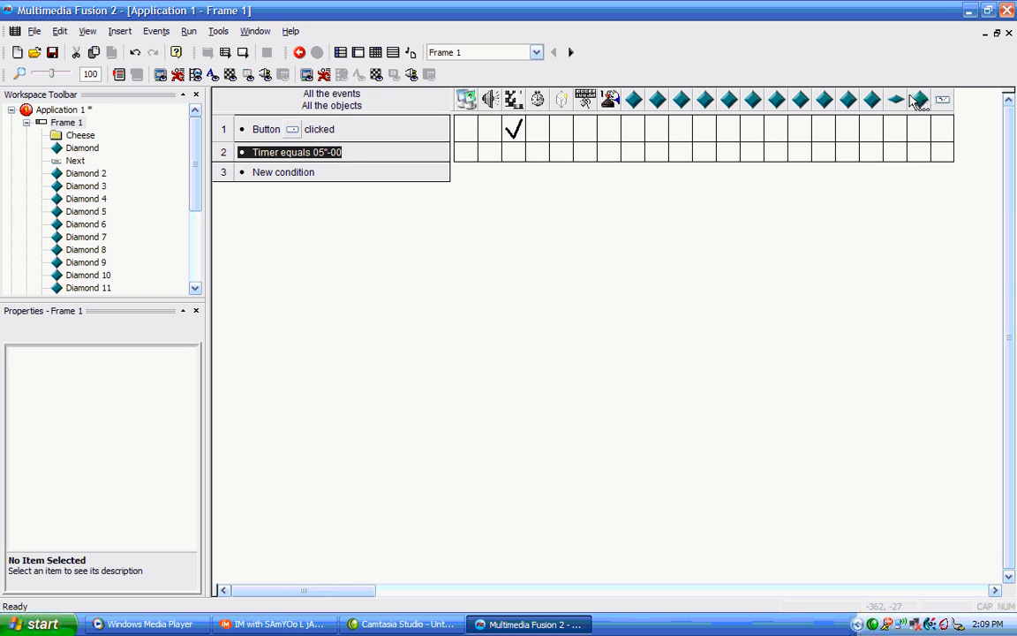
{"action": "left_click", "coordinate": [918, 156]}
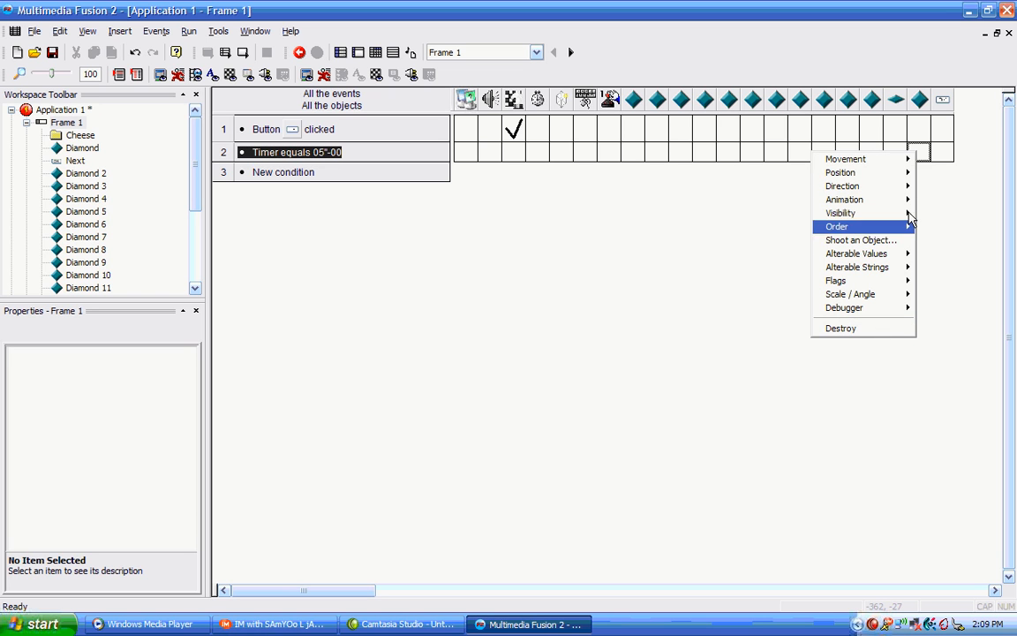
{"action": "left_click", "coordinate": [843, 328]}
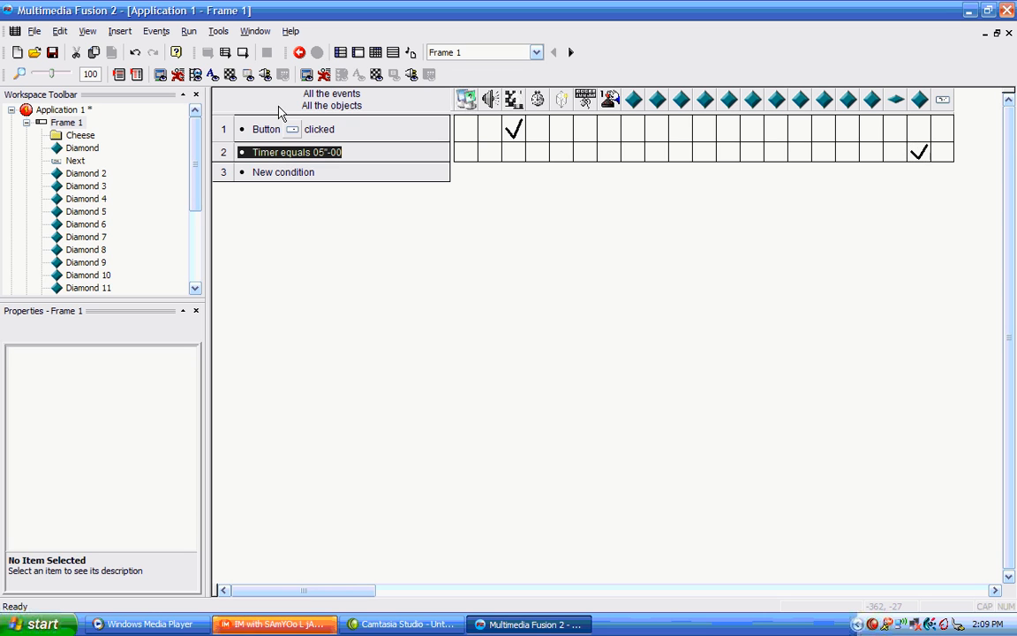
- Switch Frame 1's events to the Event List Editor
{"action": "right_click", "coordinate": [74, 124]}
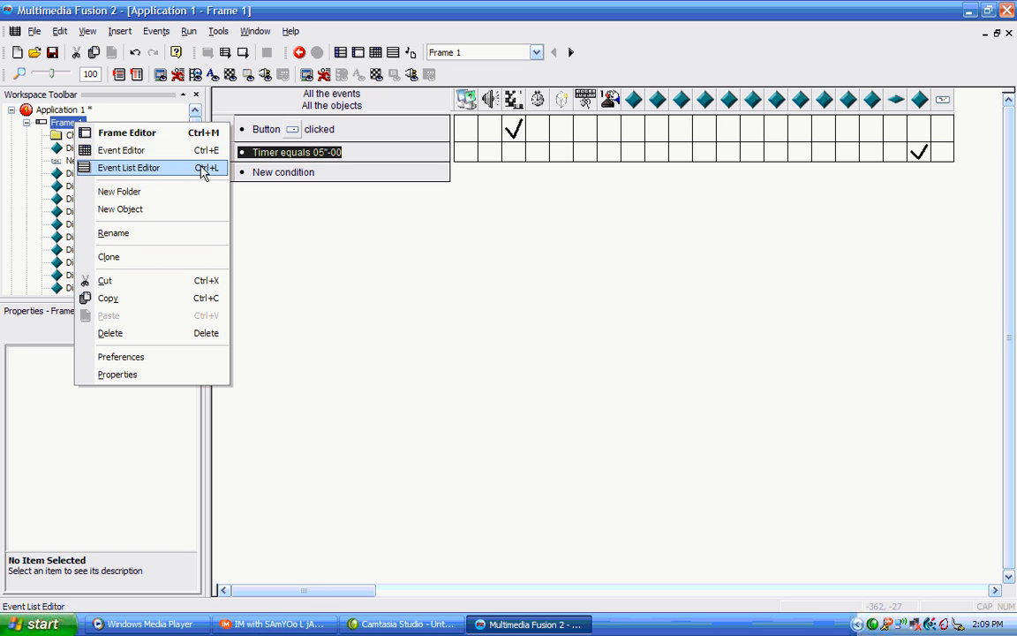
{"action": "left_click", "coordinate": [87, 31]}
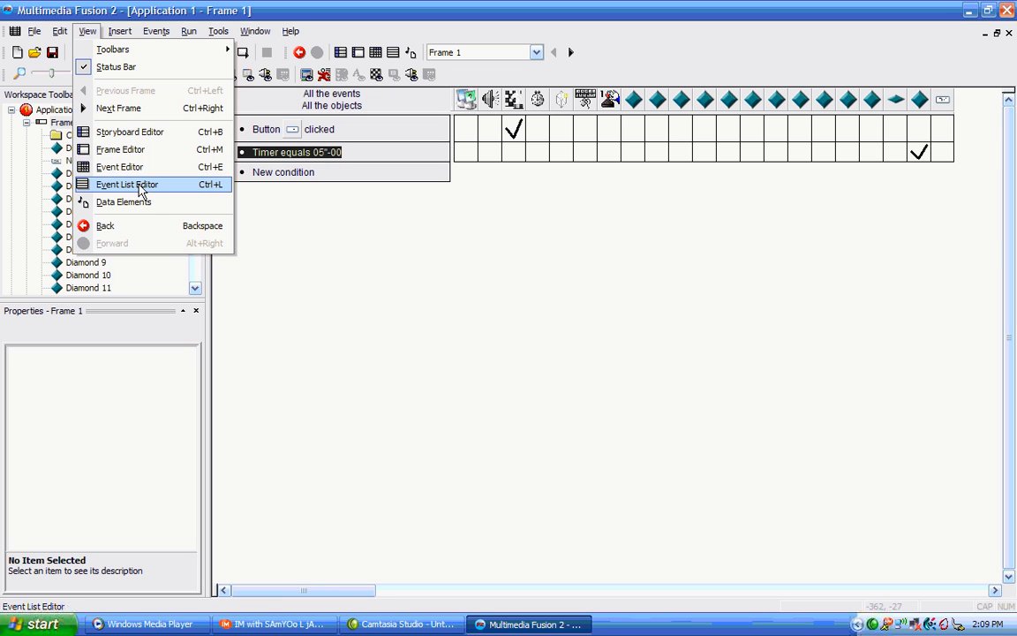
{"action": "left_click", "coordinate": [112, 6]}
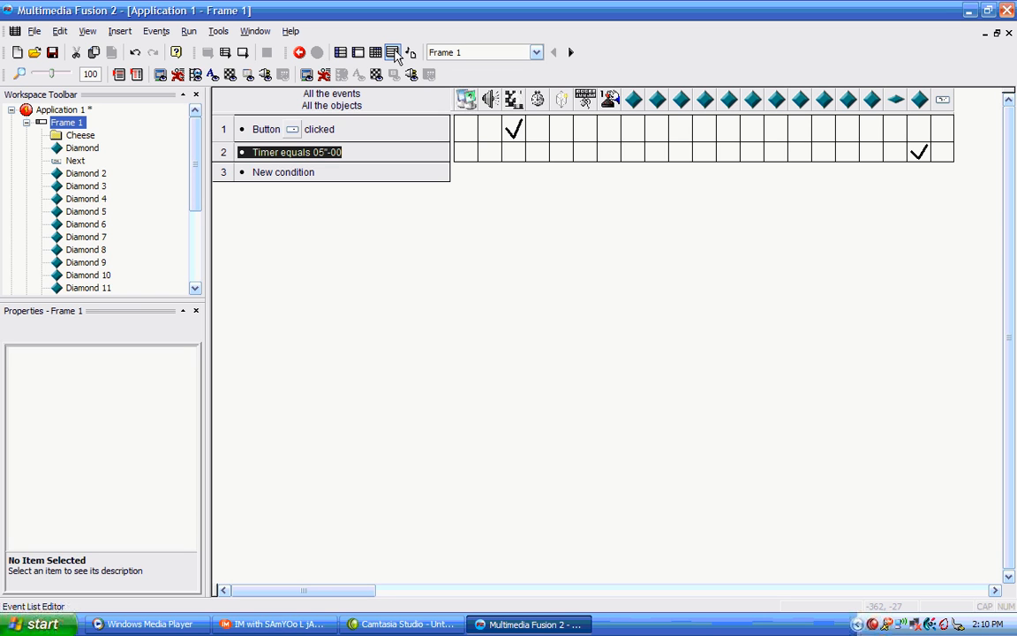
{"action": "left_click", "coordinate": [393, 53]}
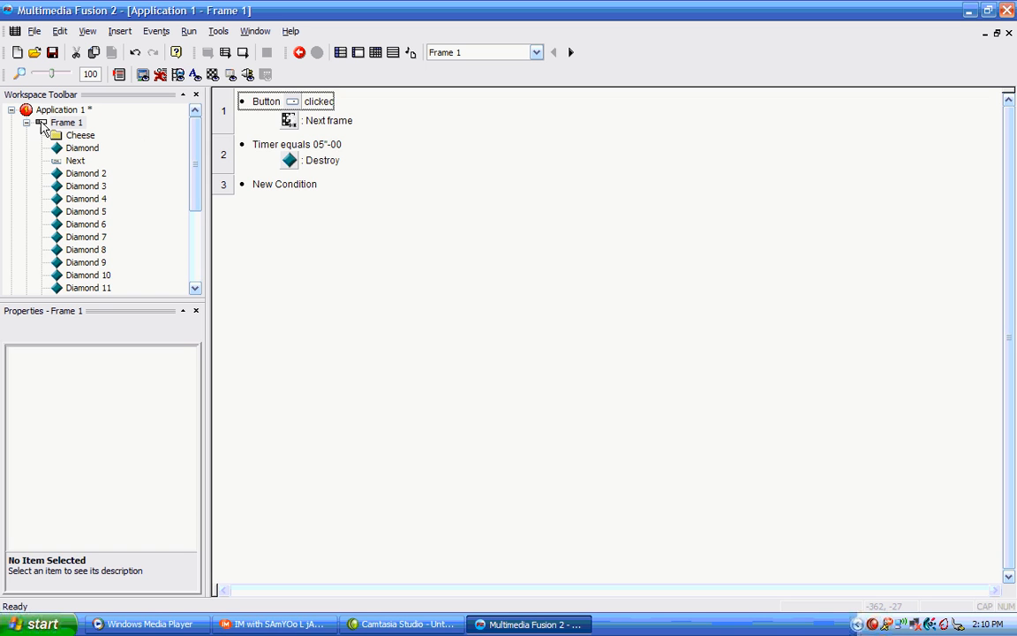
- Run only Frame 1 to test the timed Destroy event and its Next button
{"action": "left_click", "coordinate": [67, 123]}
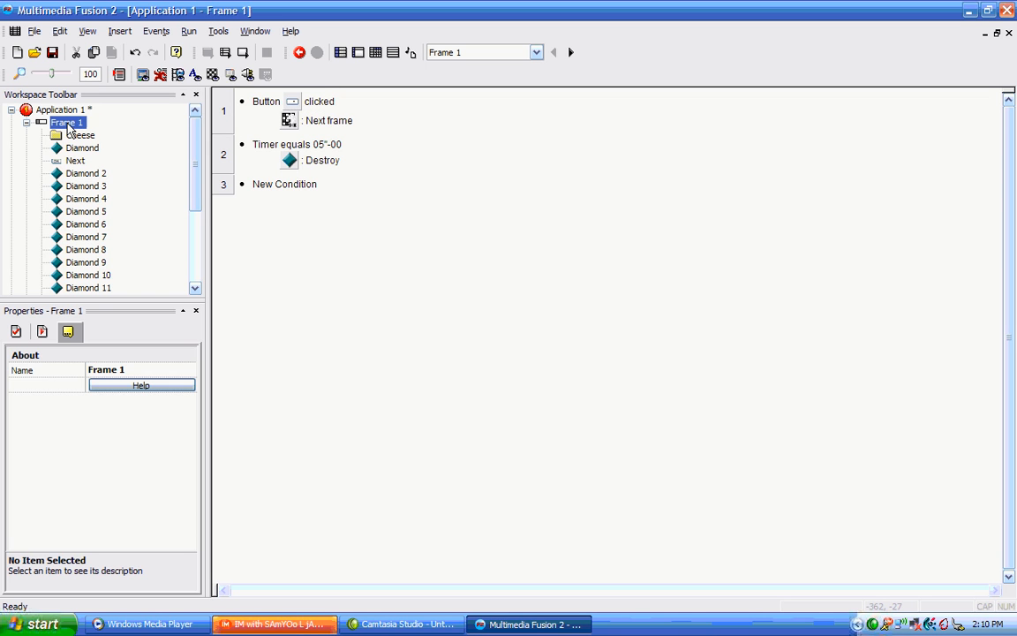
{"action": "left_click", "coordinate": [147, 133]}
{"action": "left_click", "coordinate": [191, 33]}
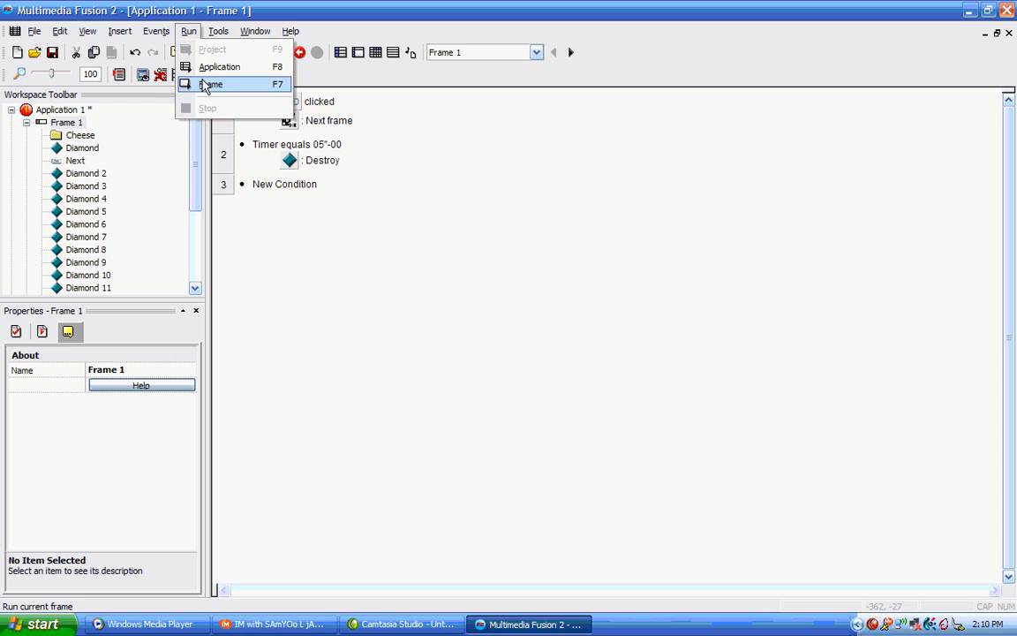
{"action": "left_click", "coordinate": [210, 7]}
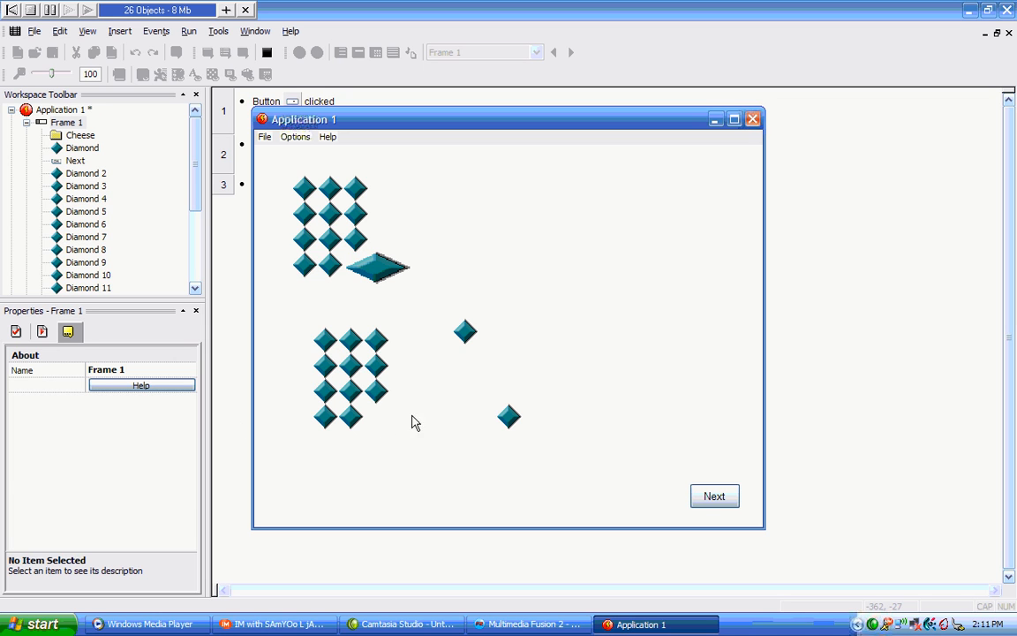
{"action": "key", "text": "space"}
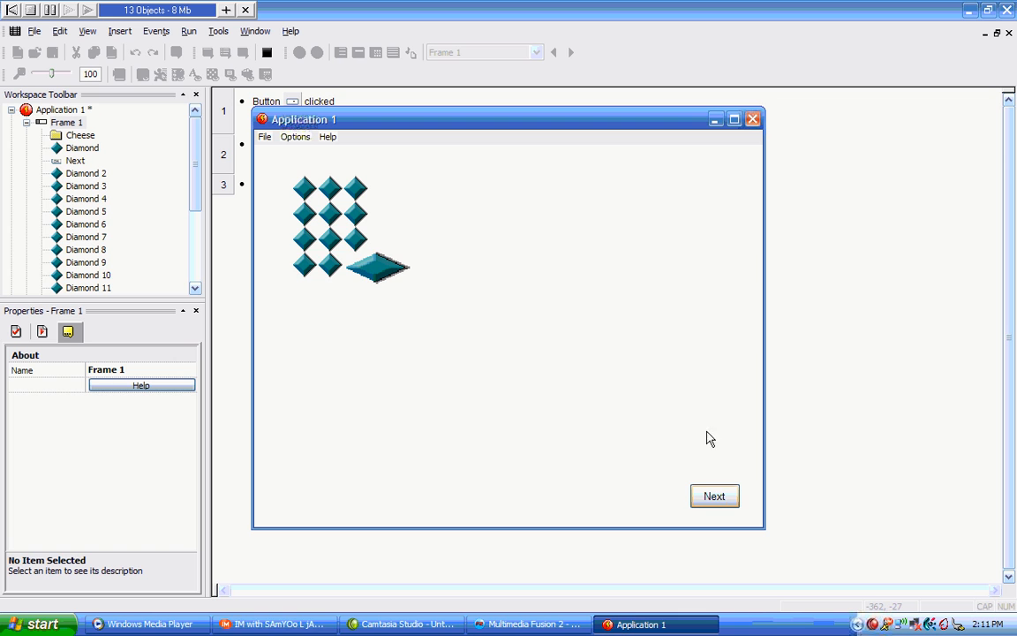
{"action": "left_click", "coordinate": [729, 502]}
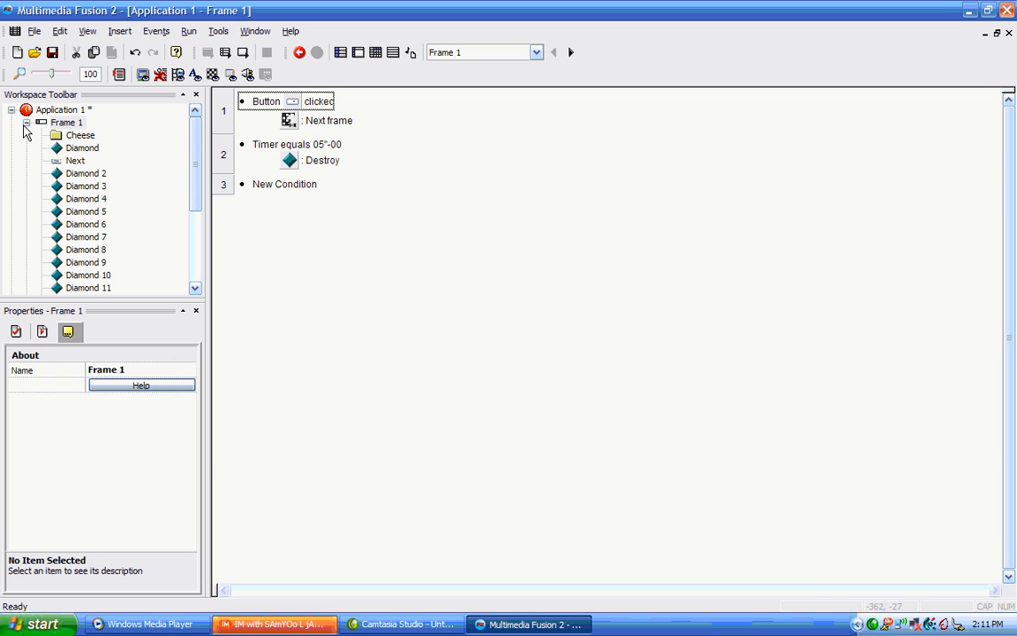
- Collapse Frame 1's object list, run the whole application, go to the next frame with its Next button, and close the test window
{"action": "left_click", "coordinate": [26, 123]}
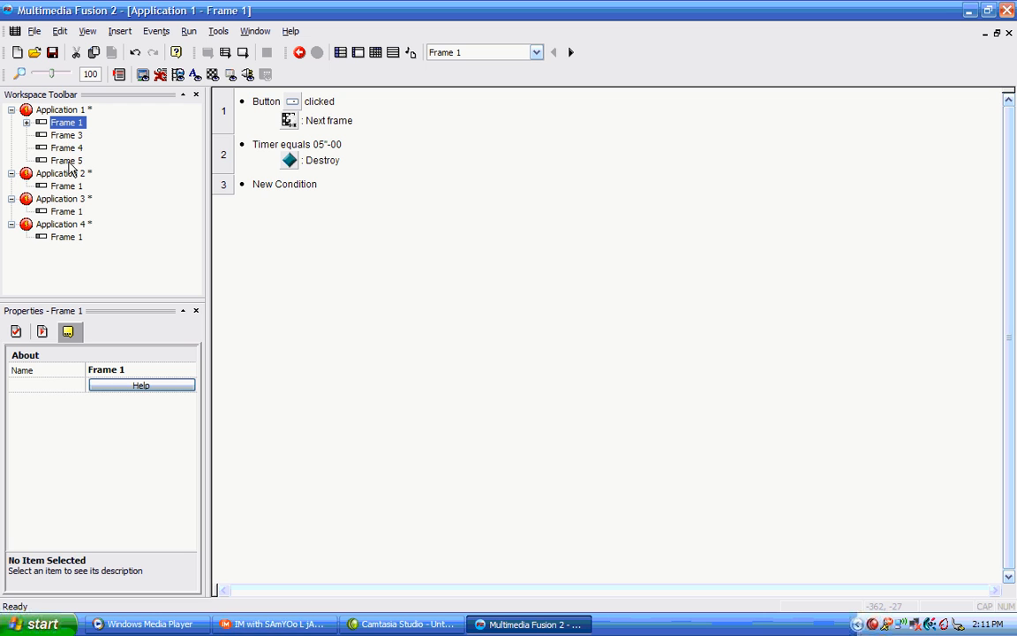
{"action": "left_click", "coordinate": [189, 32]}
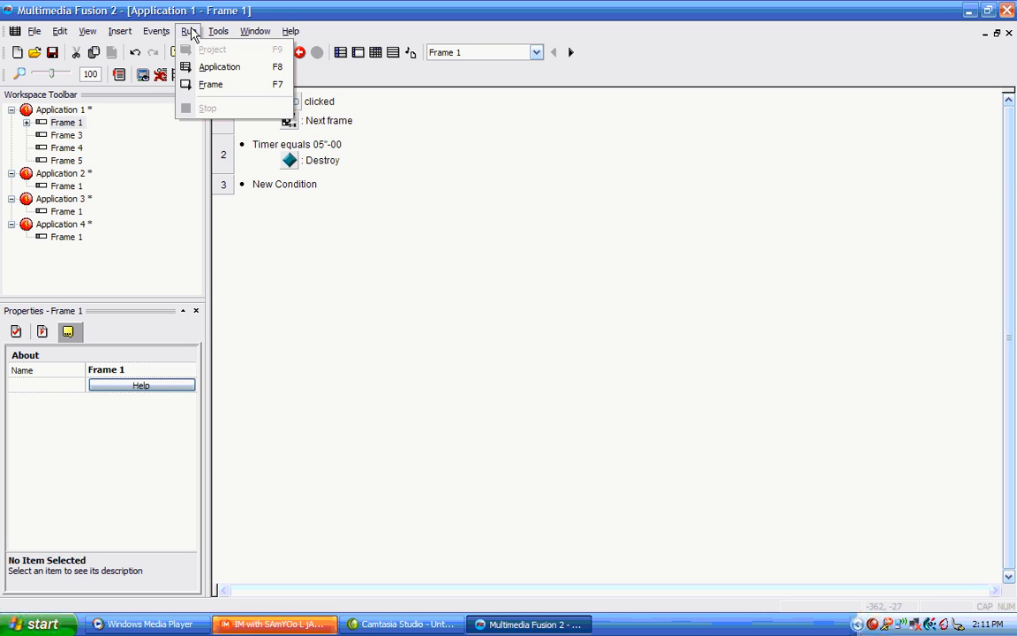
{"action": "left_click", "coordinate": [212, 68]}
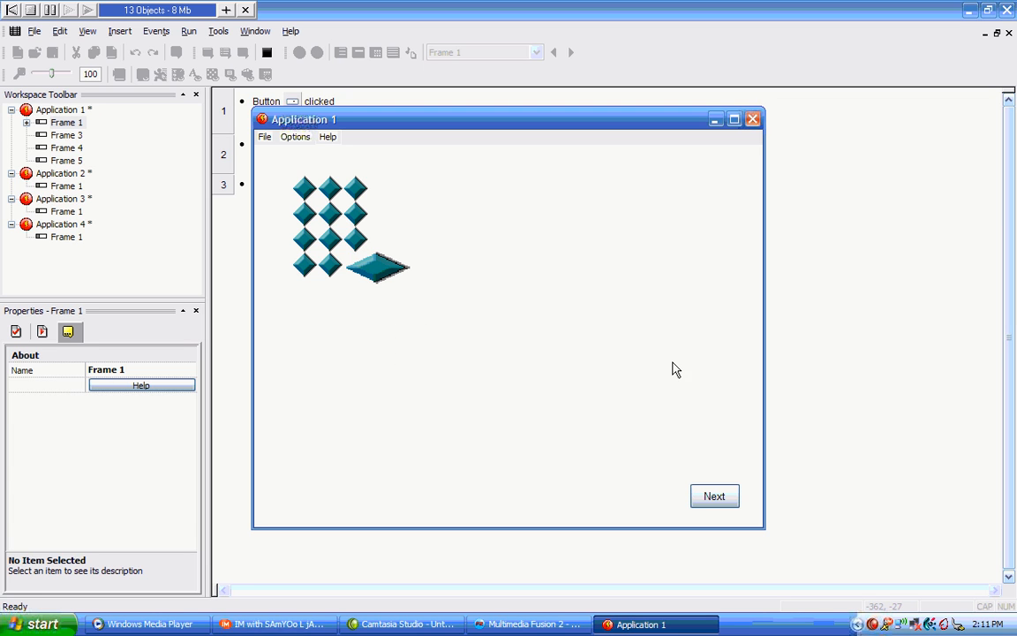
{"action": "left_click", "coordinate": [730, 499]}
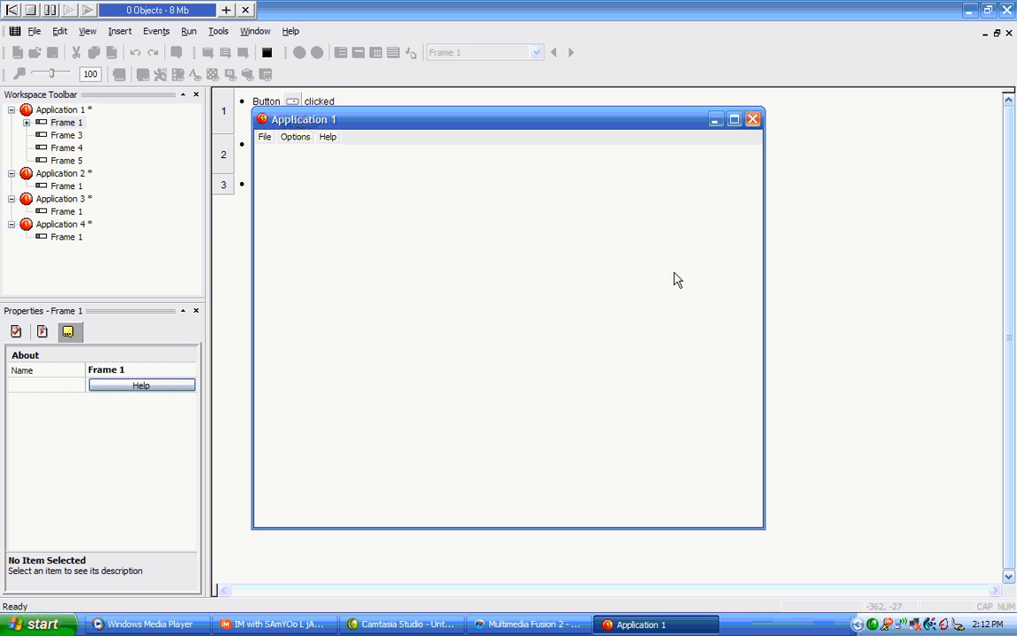
{"action": "left_click", "coordinate": [753, 119]}
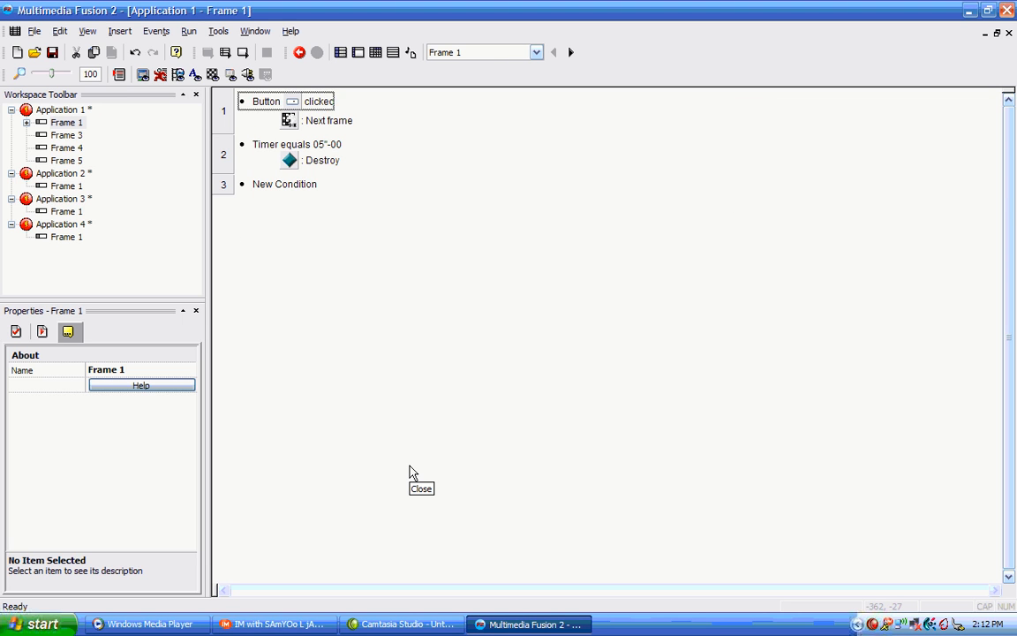